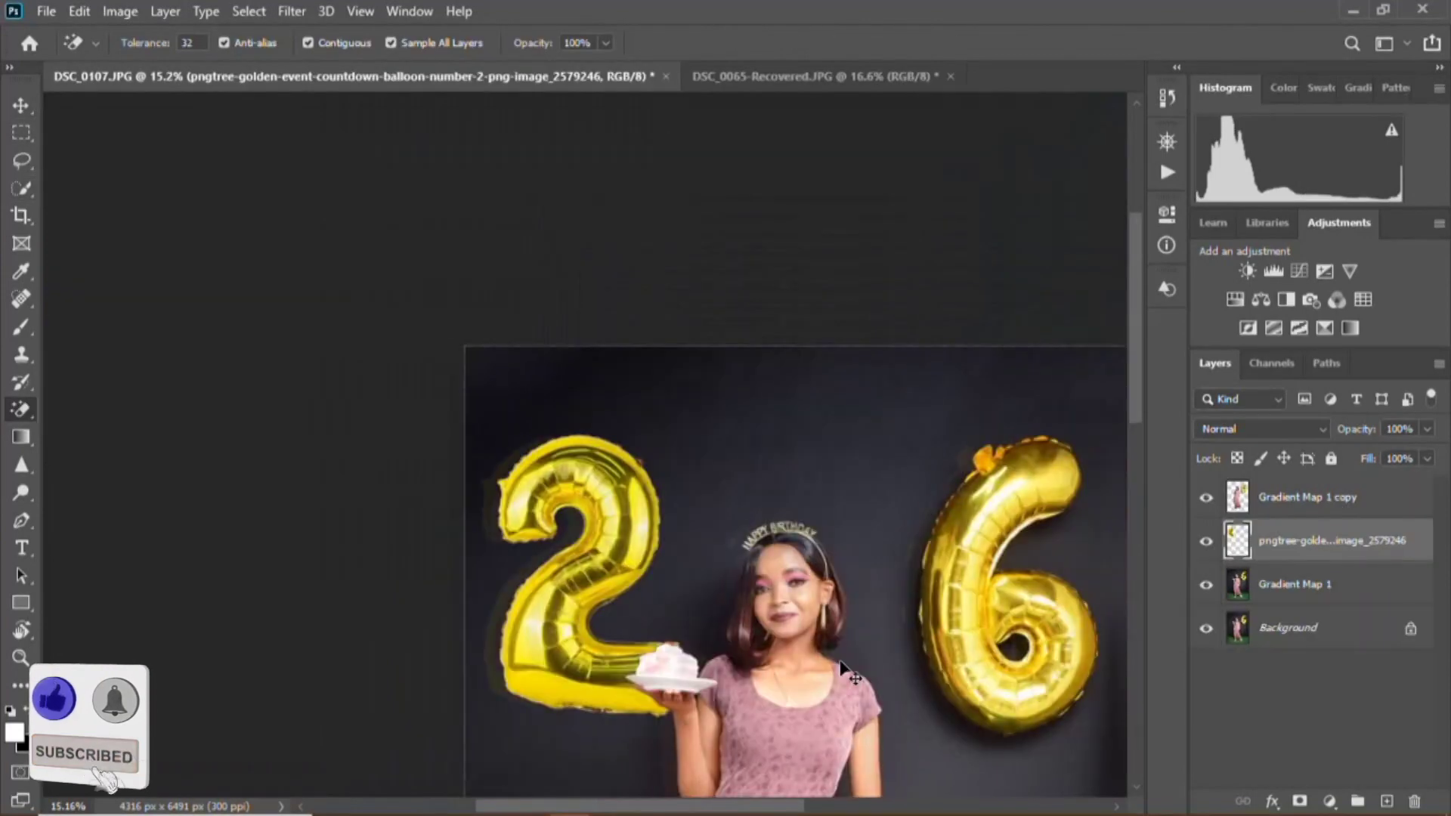
scroll(844, 671, "down", 1)
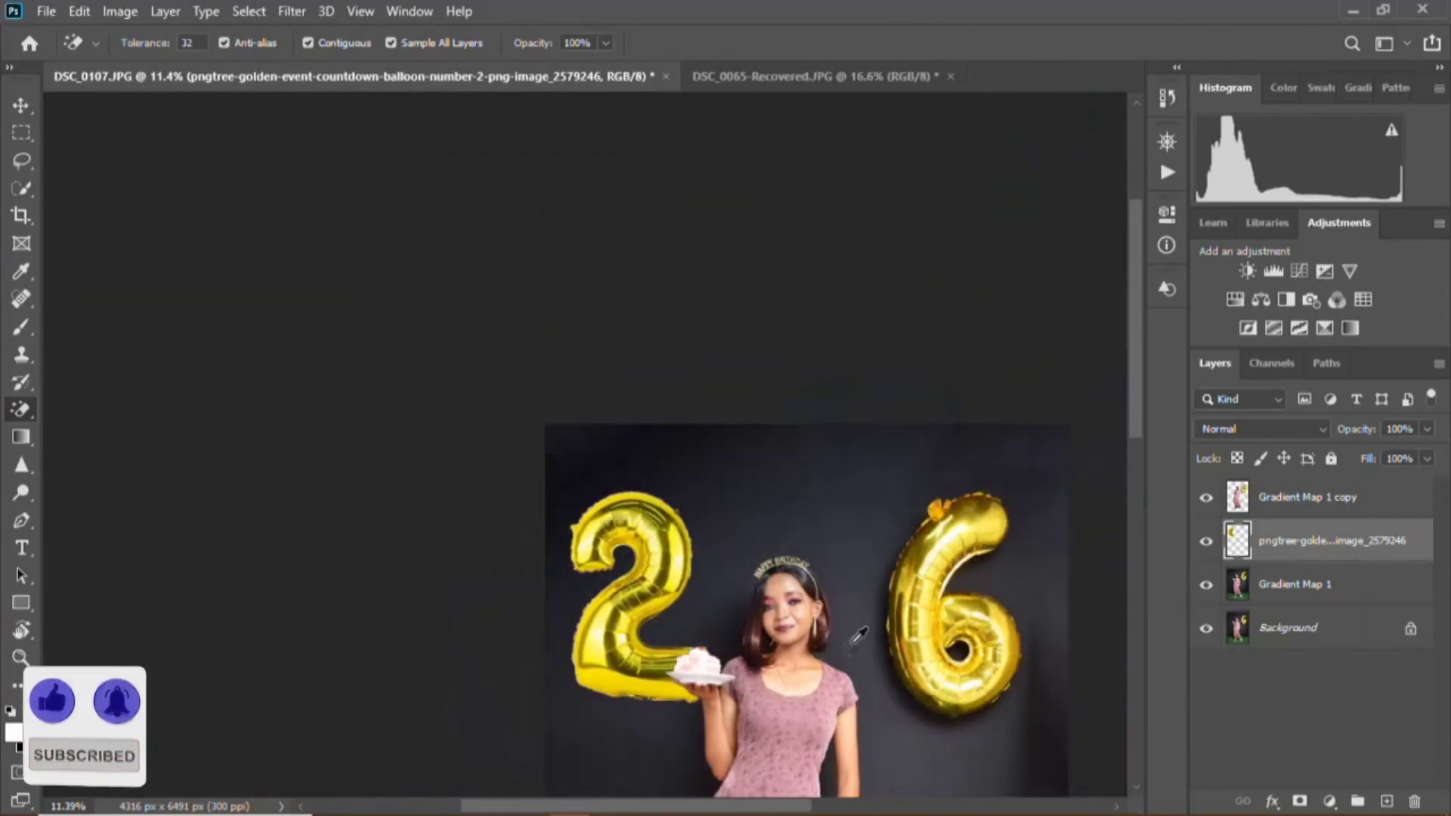
scroll(858, 633, "down", 1)
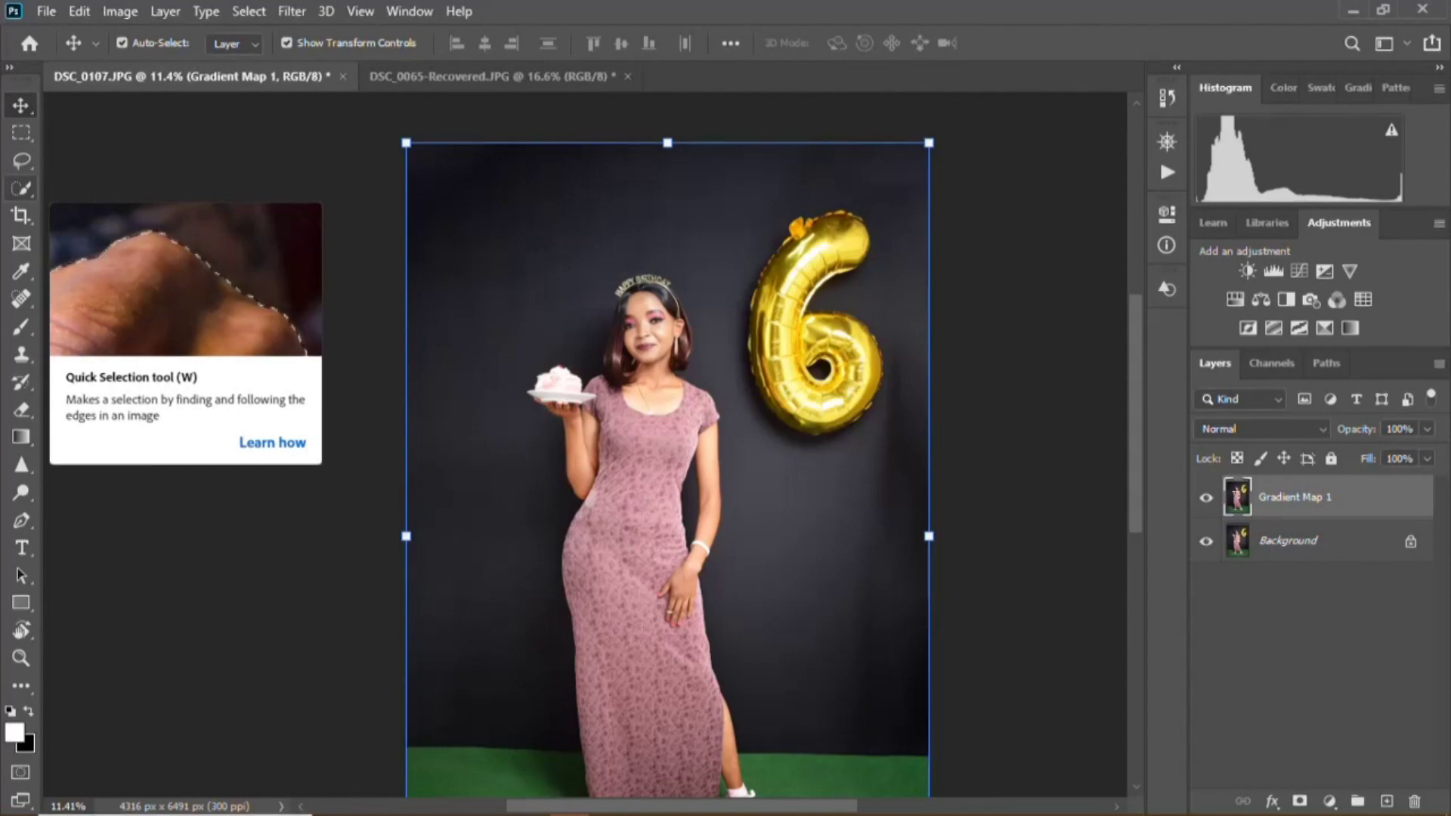
- With Quick Selection active and zoomed in, auto-select the woman and gold 6 balloon via Select Subject
left_click(22, 187)
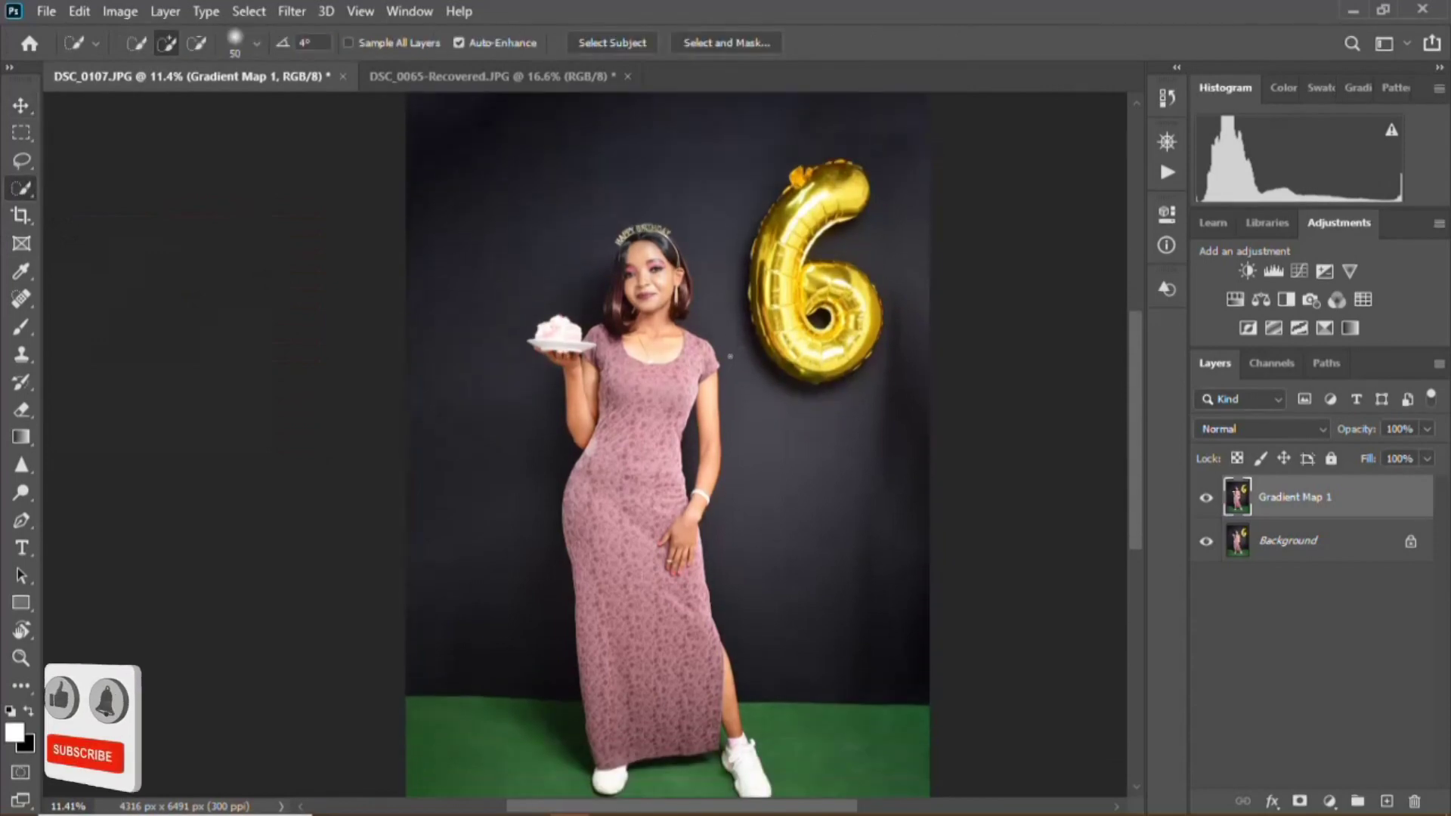
key("ctrl+equal")
key("ctrl+equal")
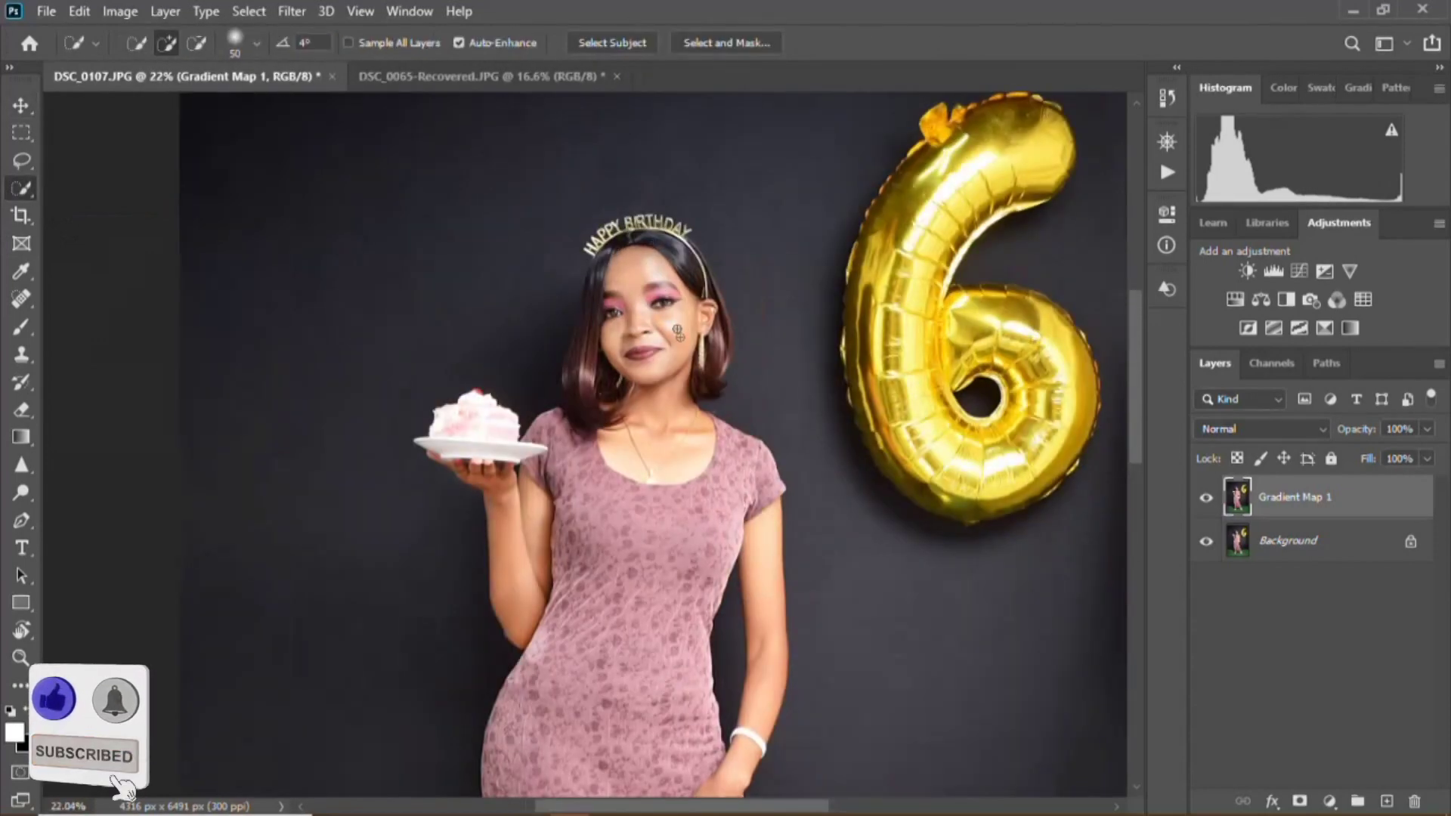
scroll(662, 344, "up", 2)
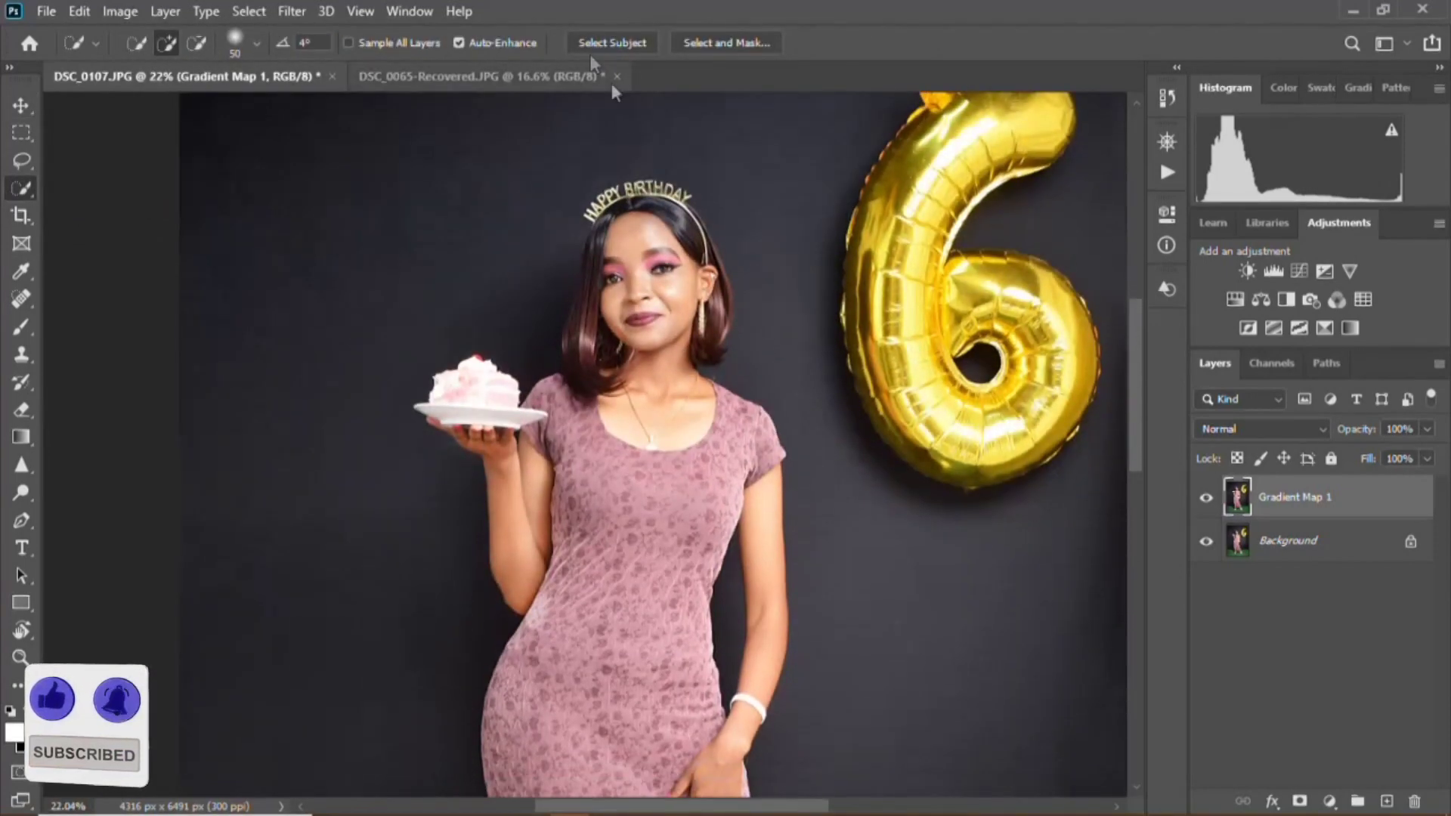
left_click(618, 42)
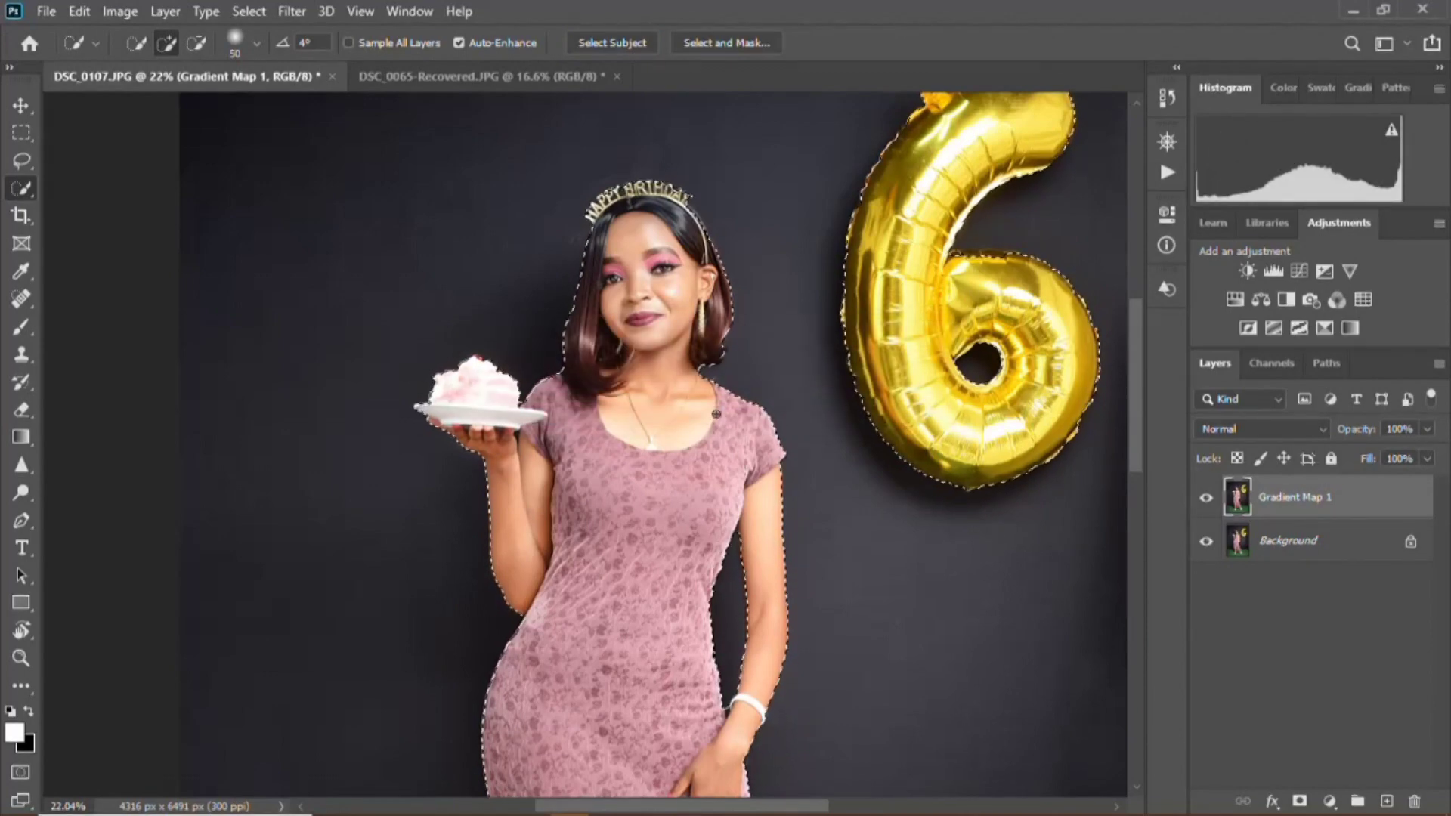
scroll(659, 370, "up", 5)
scroll(669, 295, "up", 3)
scroll(669, 297, "up", 2)
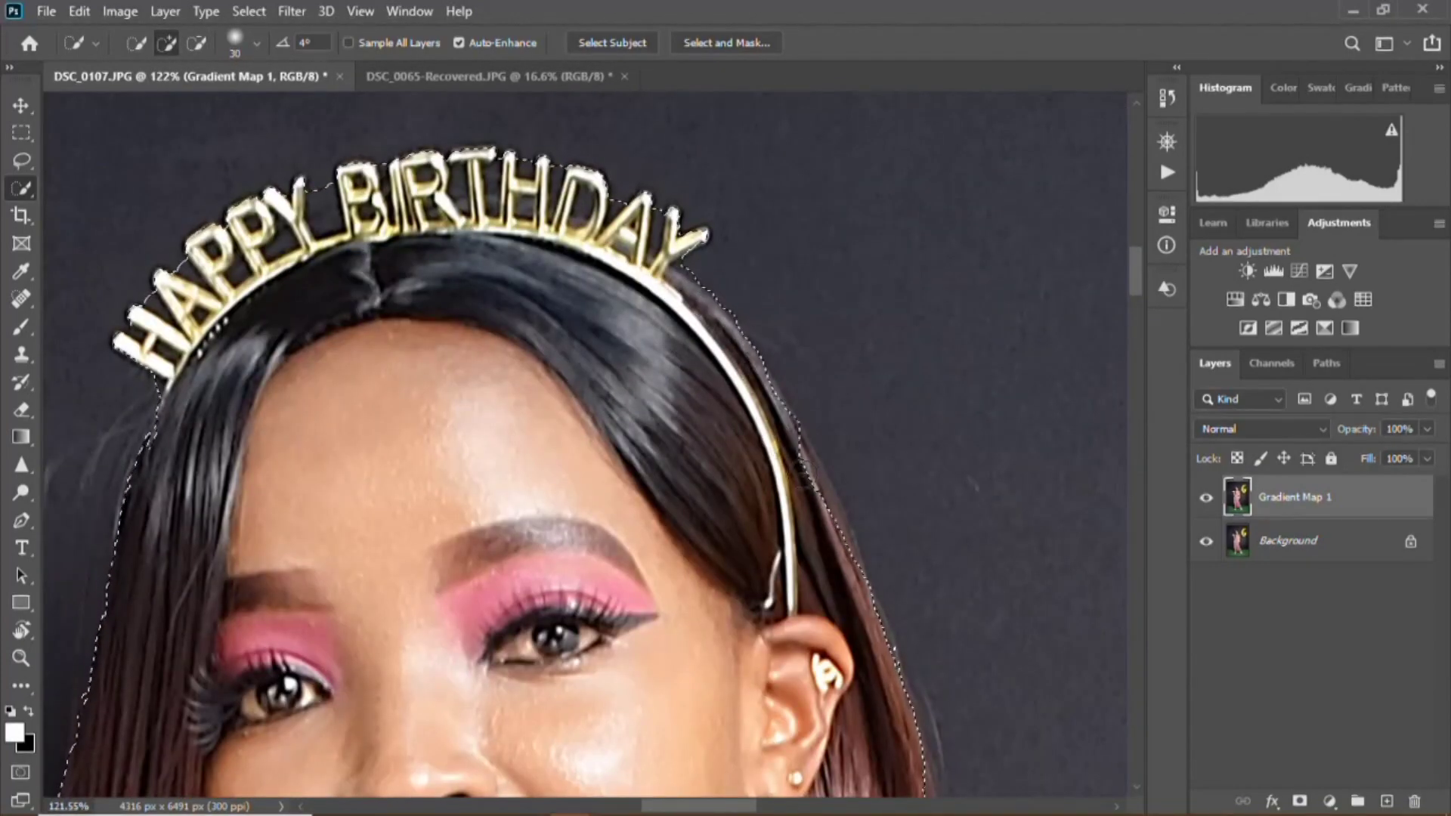
scroll(295, 527, "down", 3)
scroll(306, 516, "left", 3)
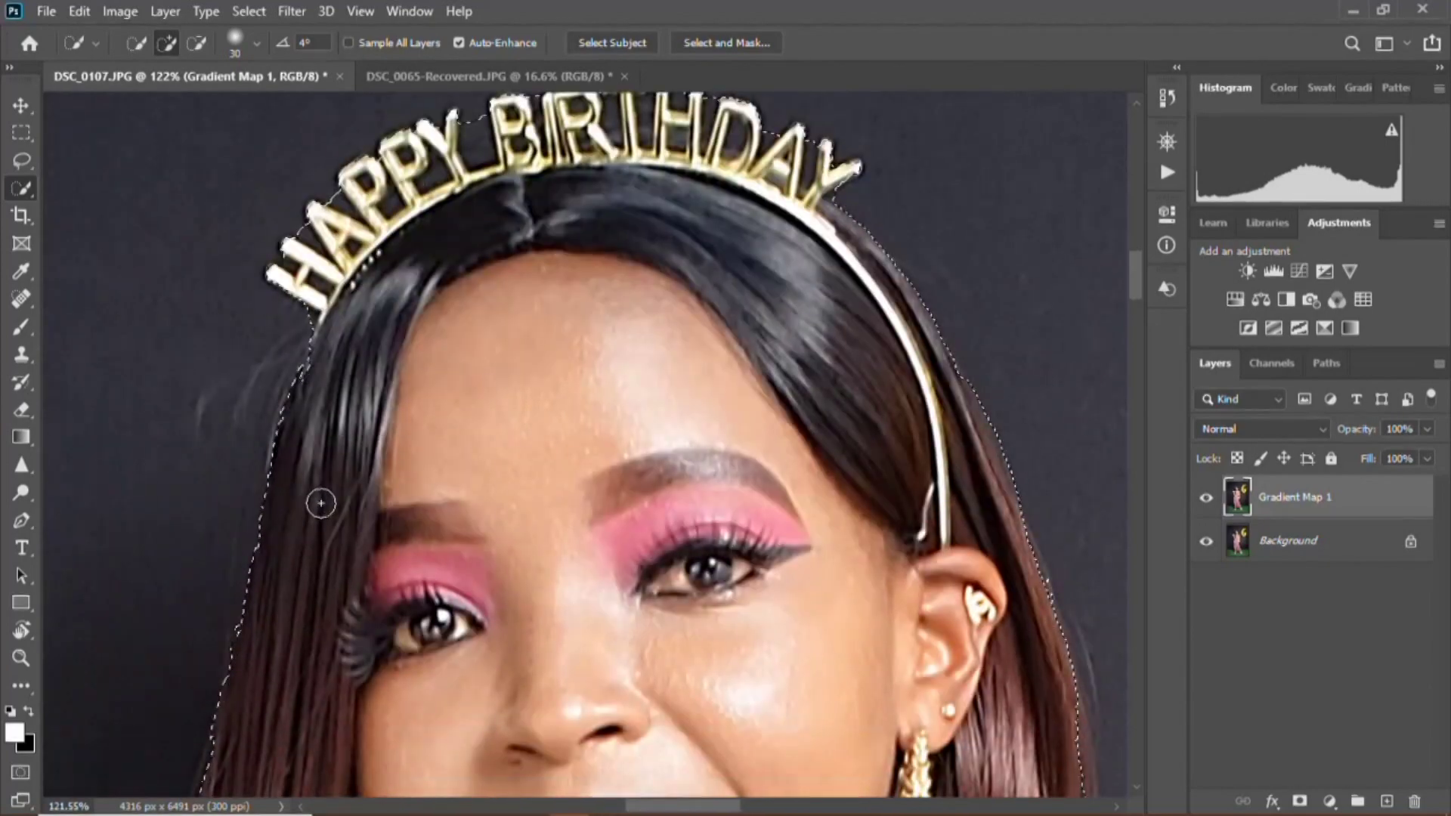
scroll(277, 540, "down", 4)
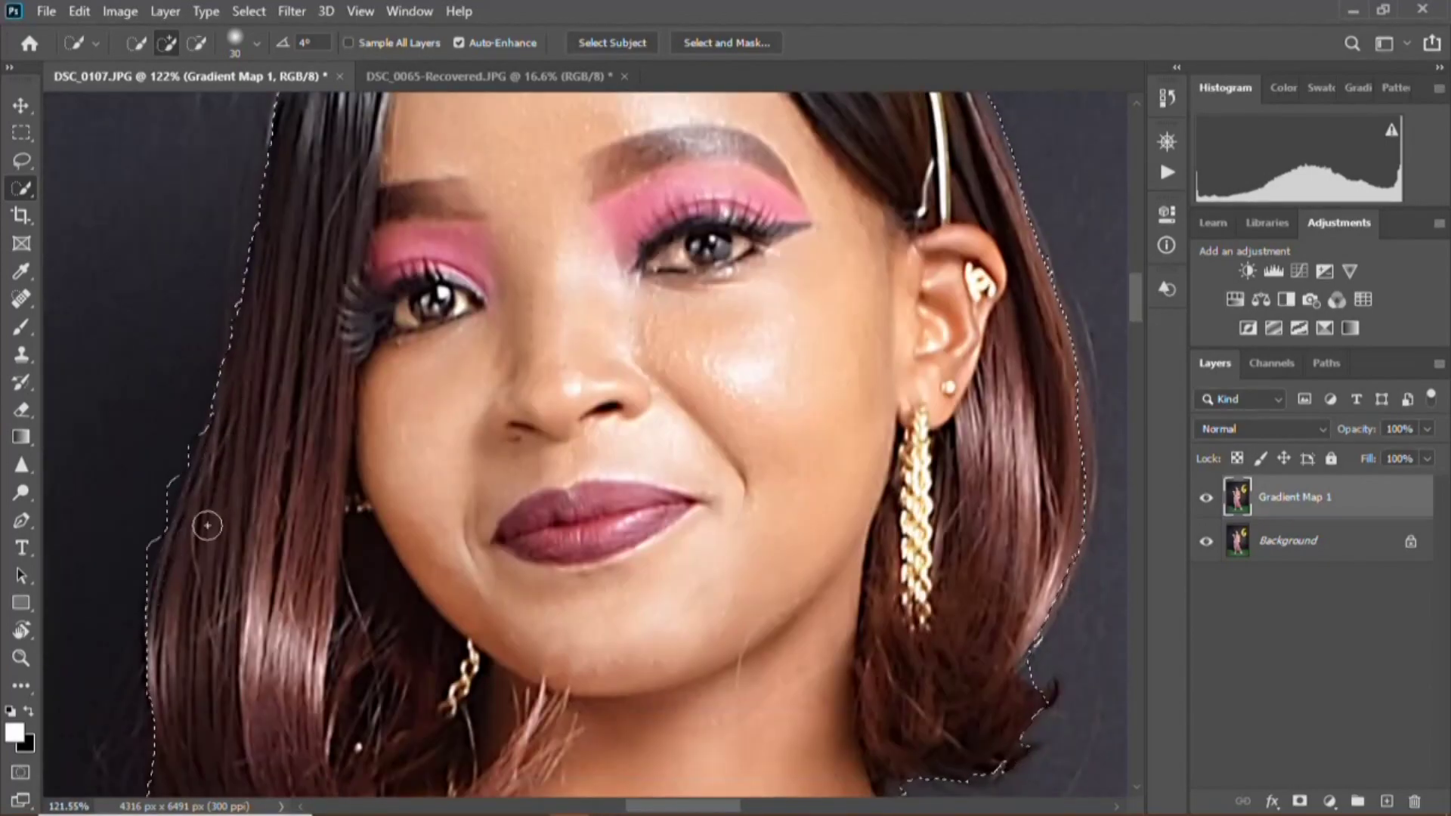
scroll(223, 433, "down", 10)
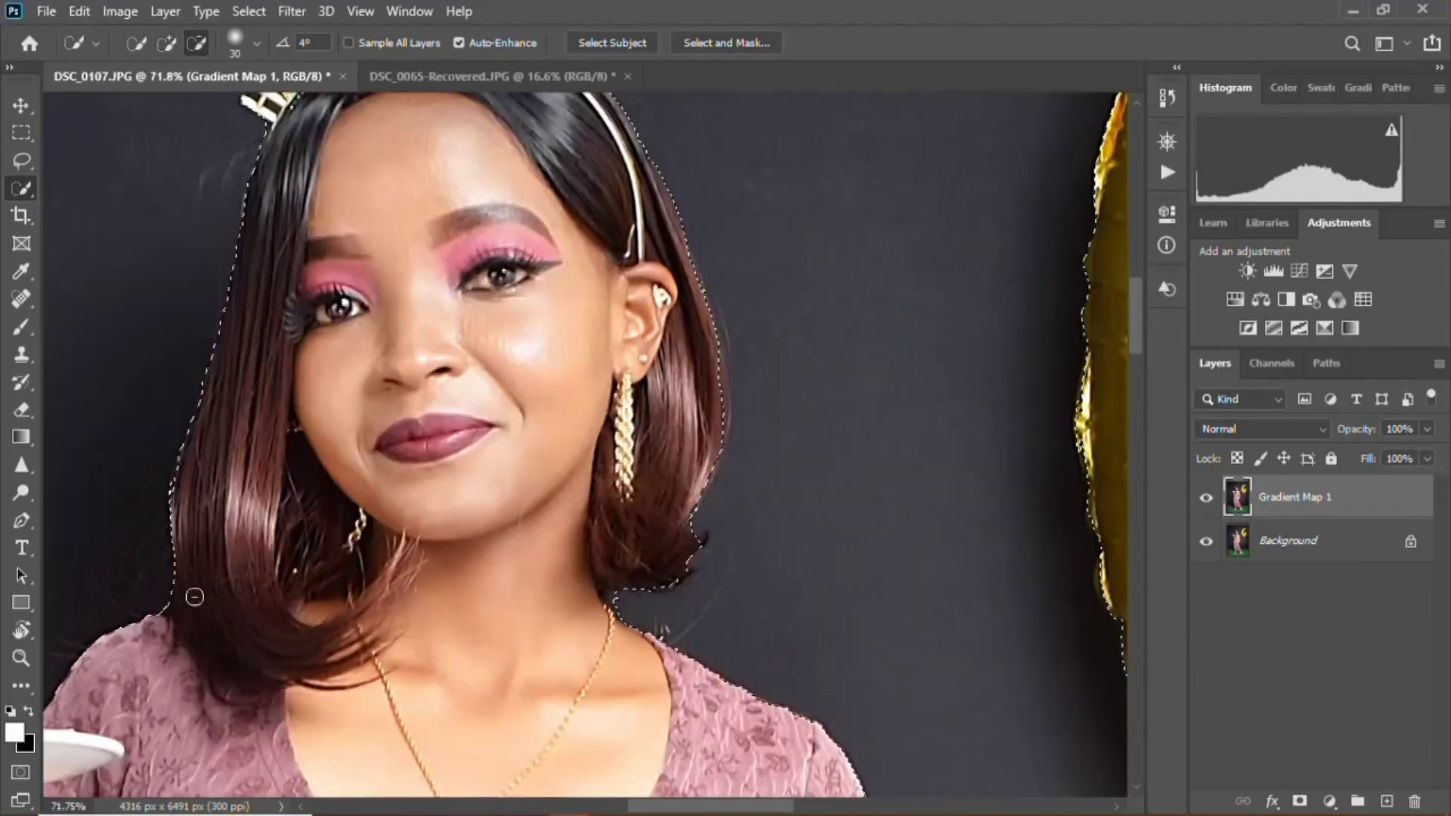
scroll(224, 433, "down", 3)
scroll(244, 700, "up", 3)
scroll(282, 658, "up", 8)
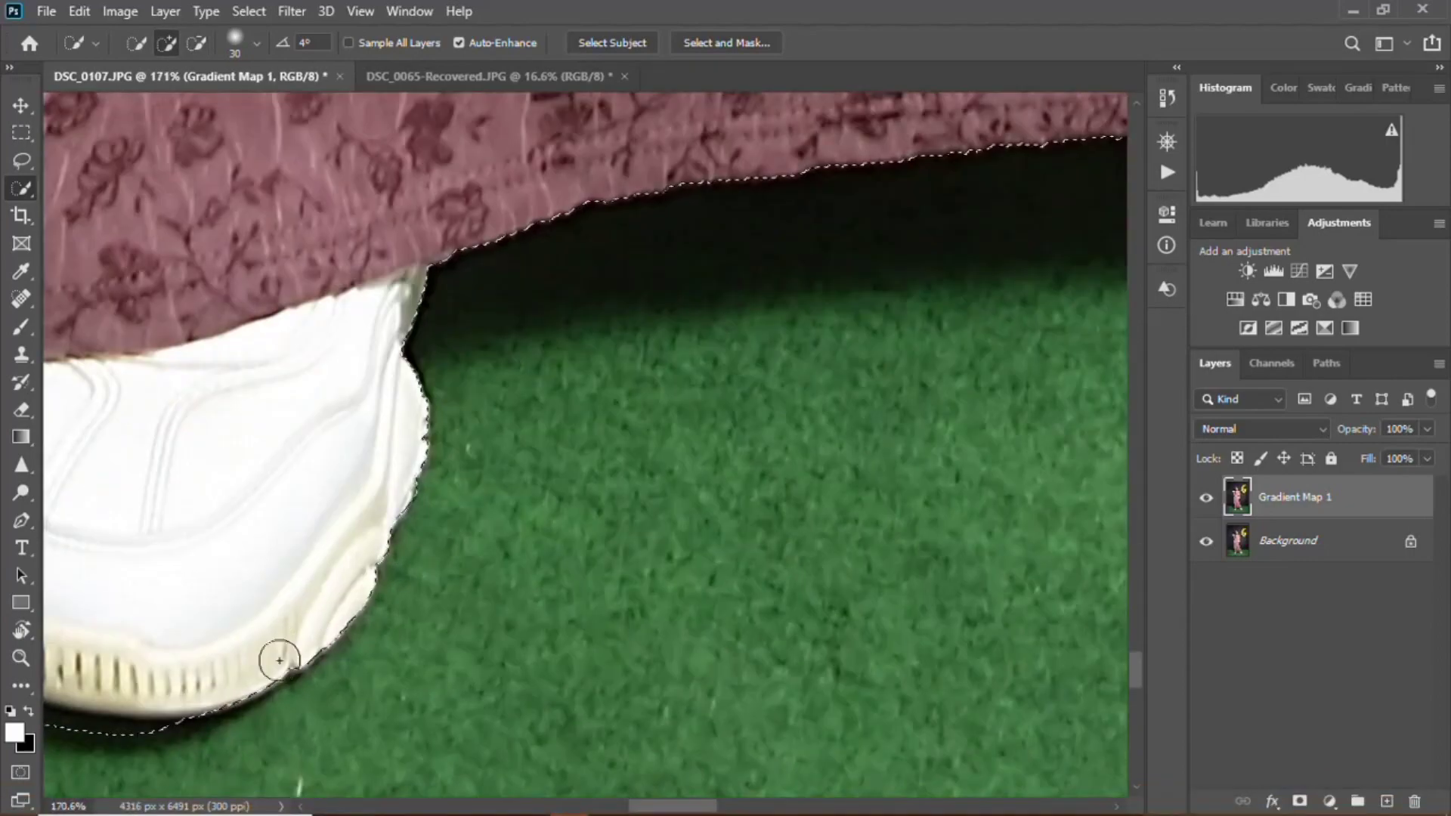
scroll(199, 663, "down", 3)
scroll(199, 663, "down", 5)
scroll(435, 669, "up", 8)
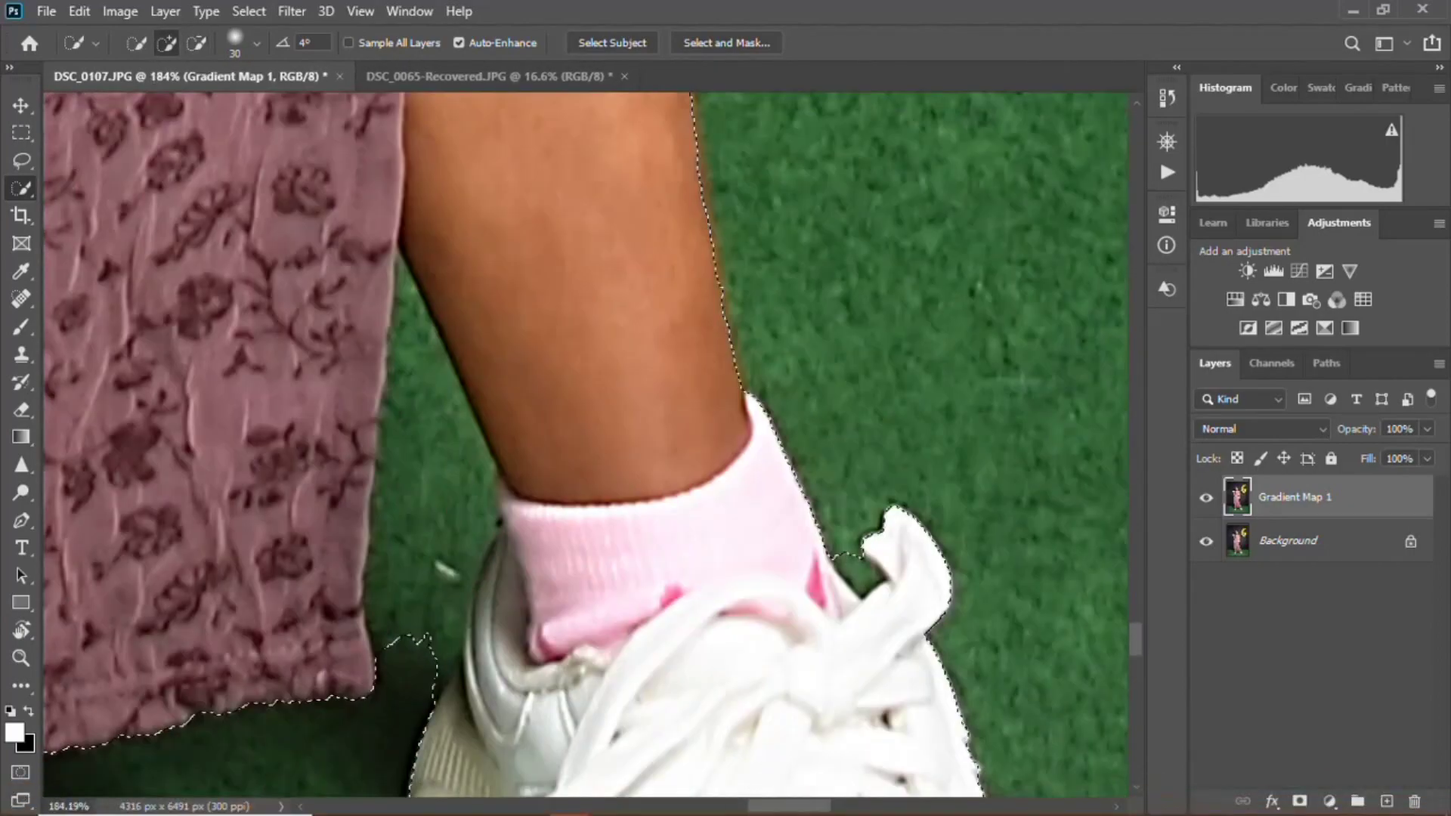
- Refine the selection around the left leg, ankle, shoe laces and the 6 balloon's edges
key("bracketleft")
key("bracketleft")
left_click(436, 669)
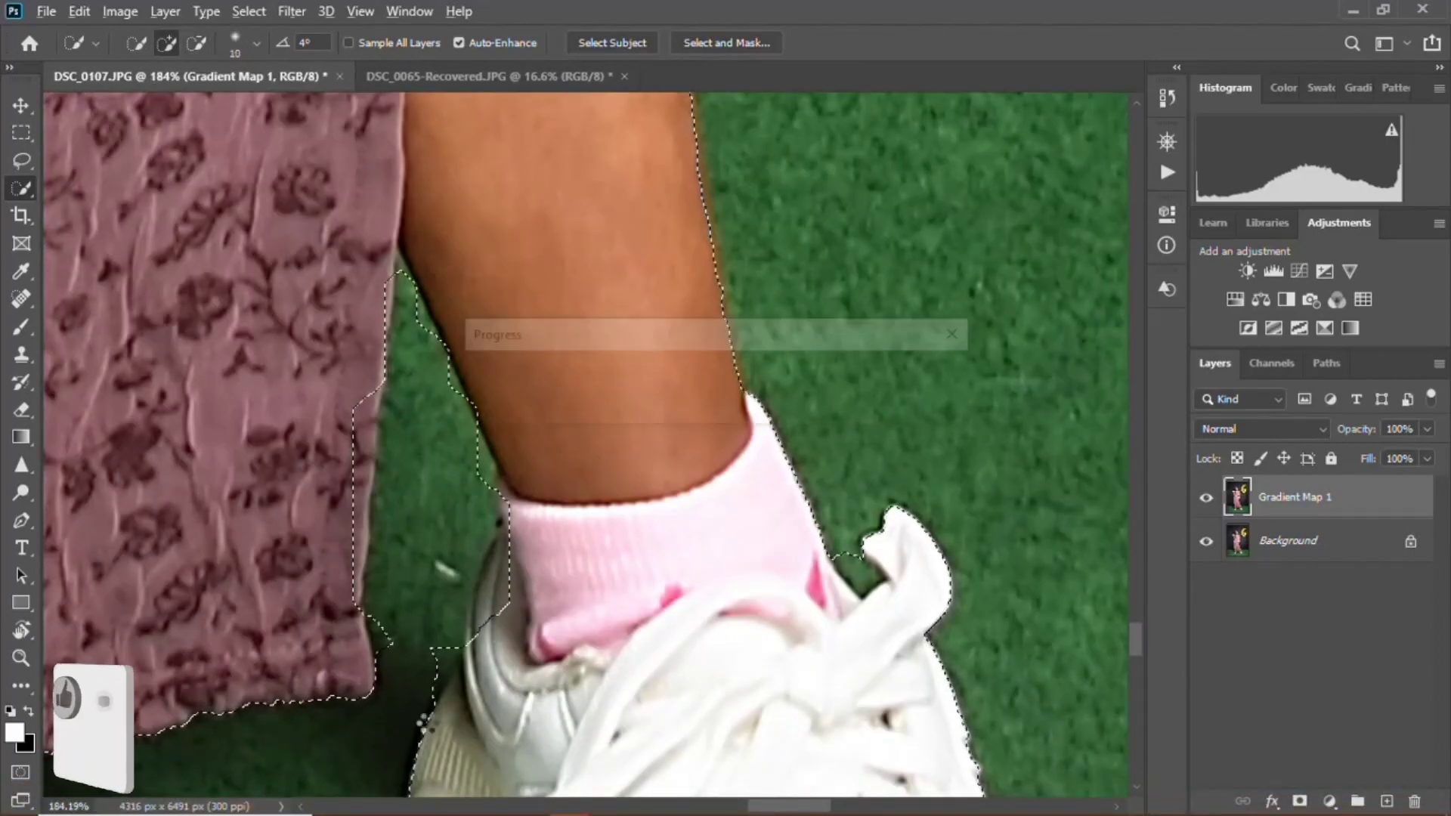
left_click(493, 550)
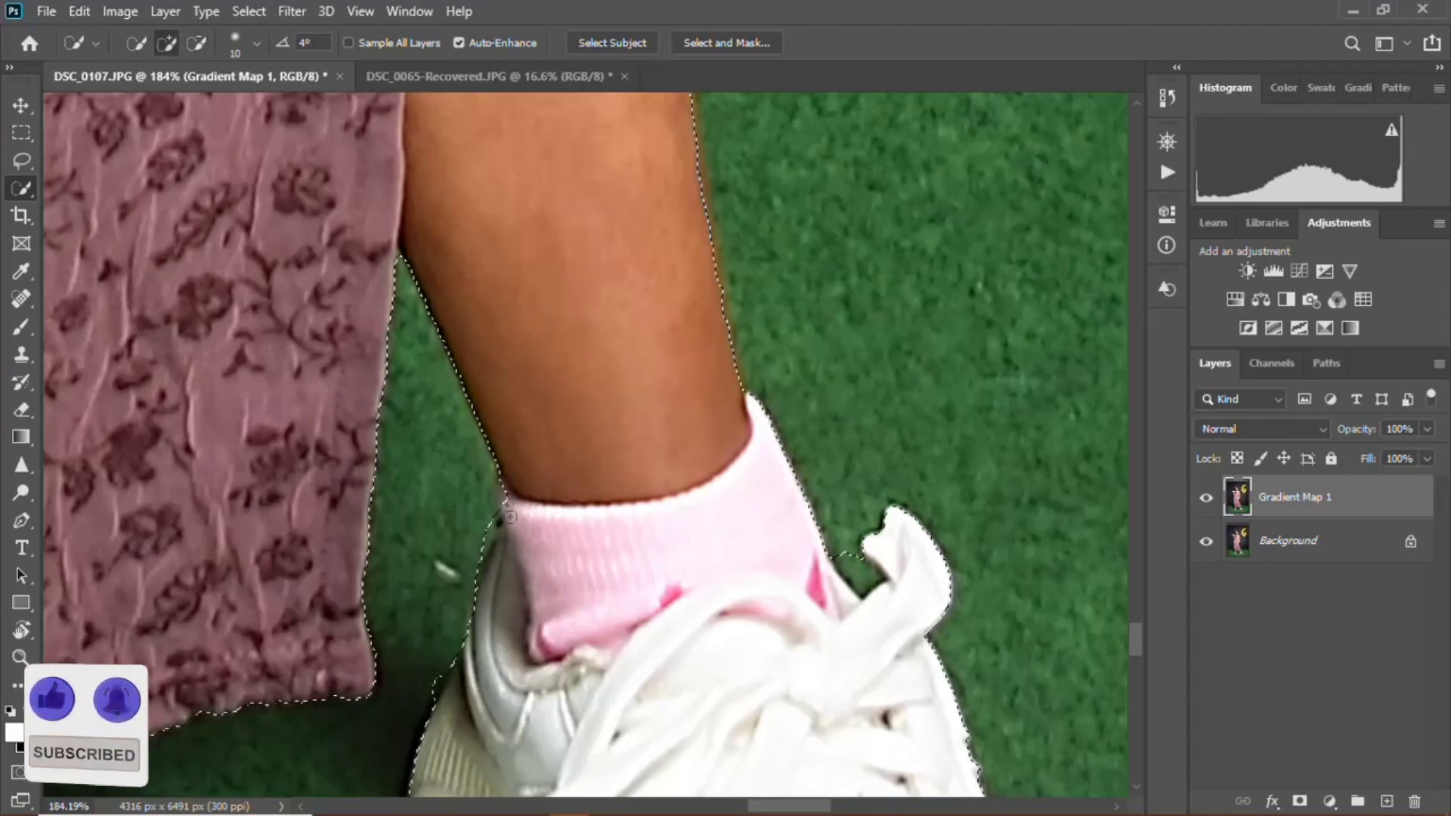
scroll(510, 585, "down", 3)
scroll(510, 585, "up", 2)
scroll(510, 586, "up", 2)
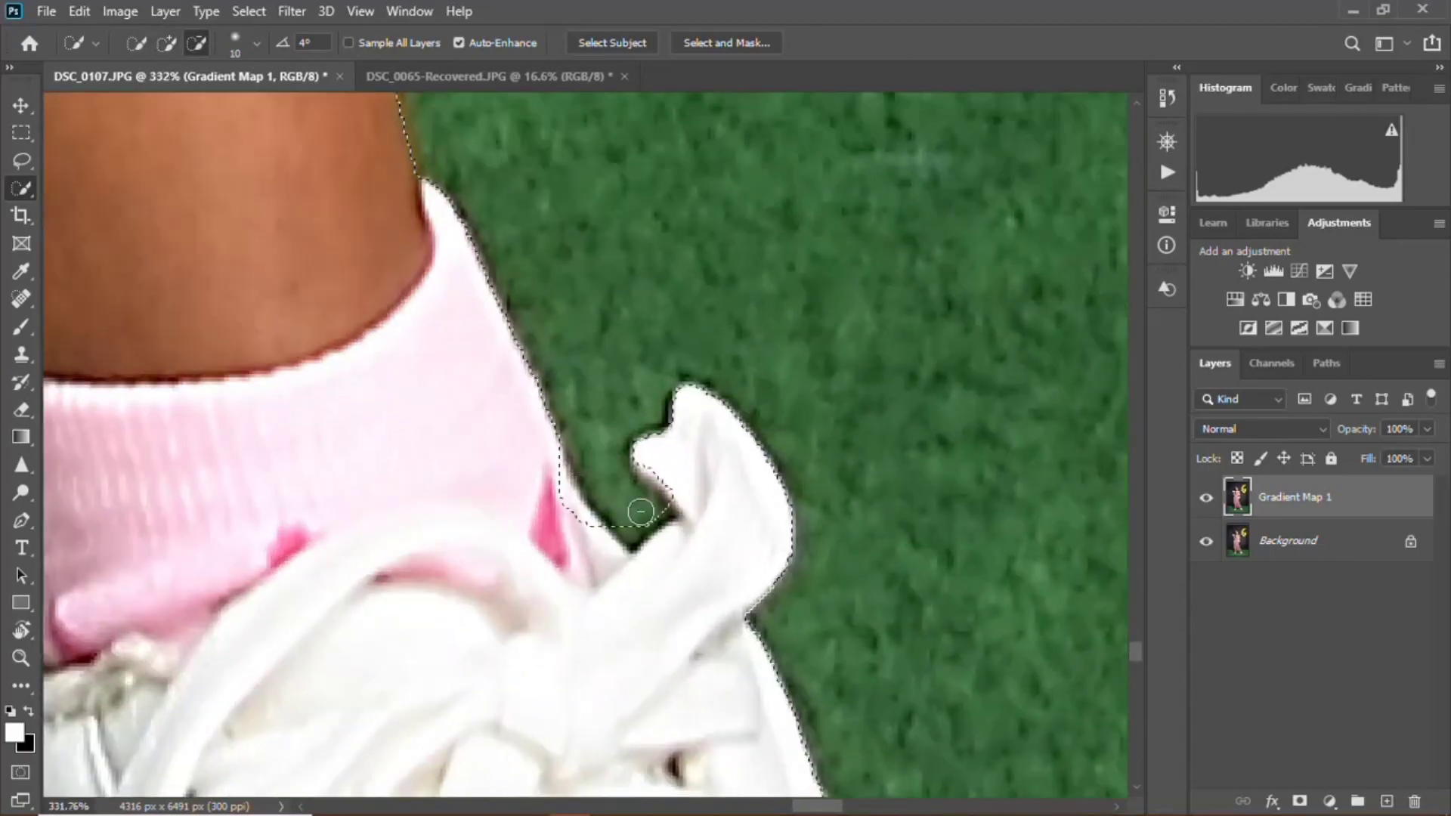
left_click(646, 523)
scroll(641, 527, "down", 2)
scroll(677, 479, "down", 3)
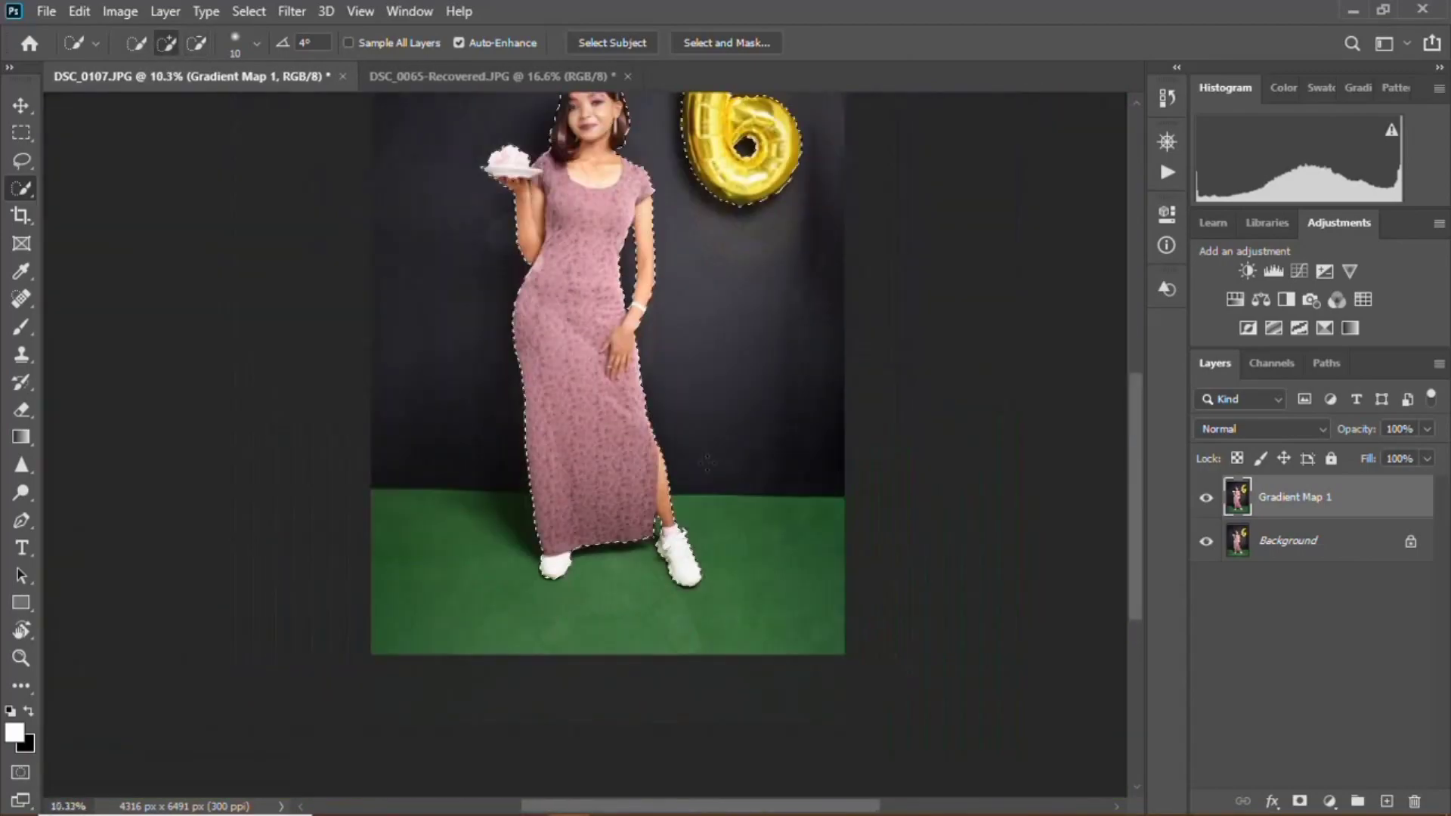
scroll(737, 284, "up", 2)
scroll(737, 284, "up", 2)
key("bracketright")
key("bracketright")
left_click_drag(453, 300, 818, 346)
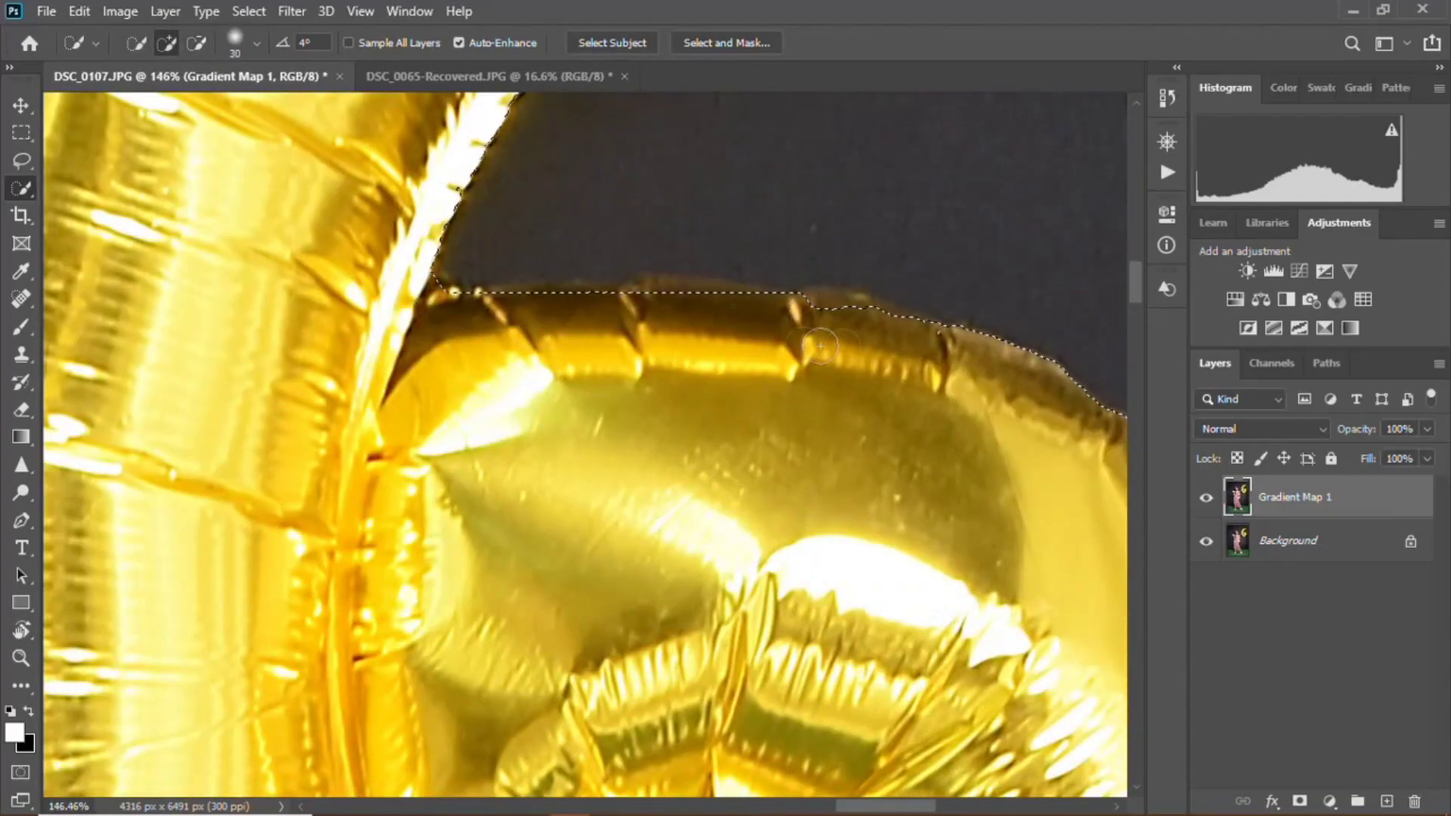
scroll(738, 318, "down", 2)
scroll(739, 317, "down", 2)
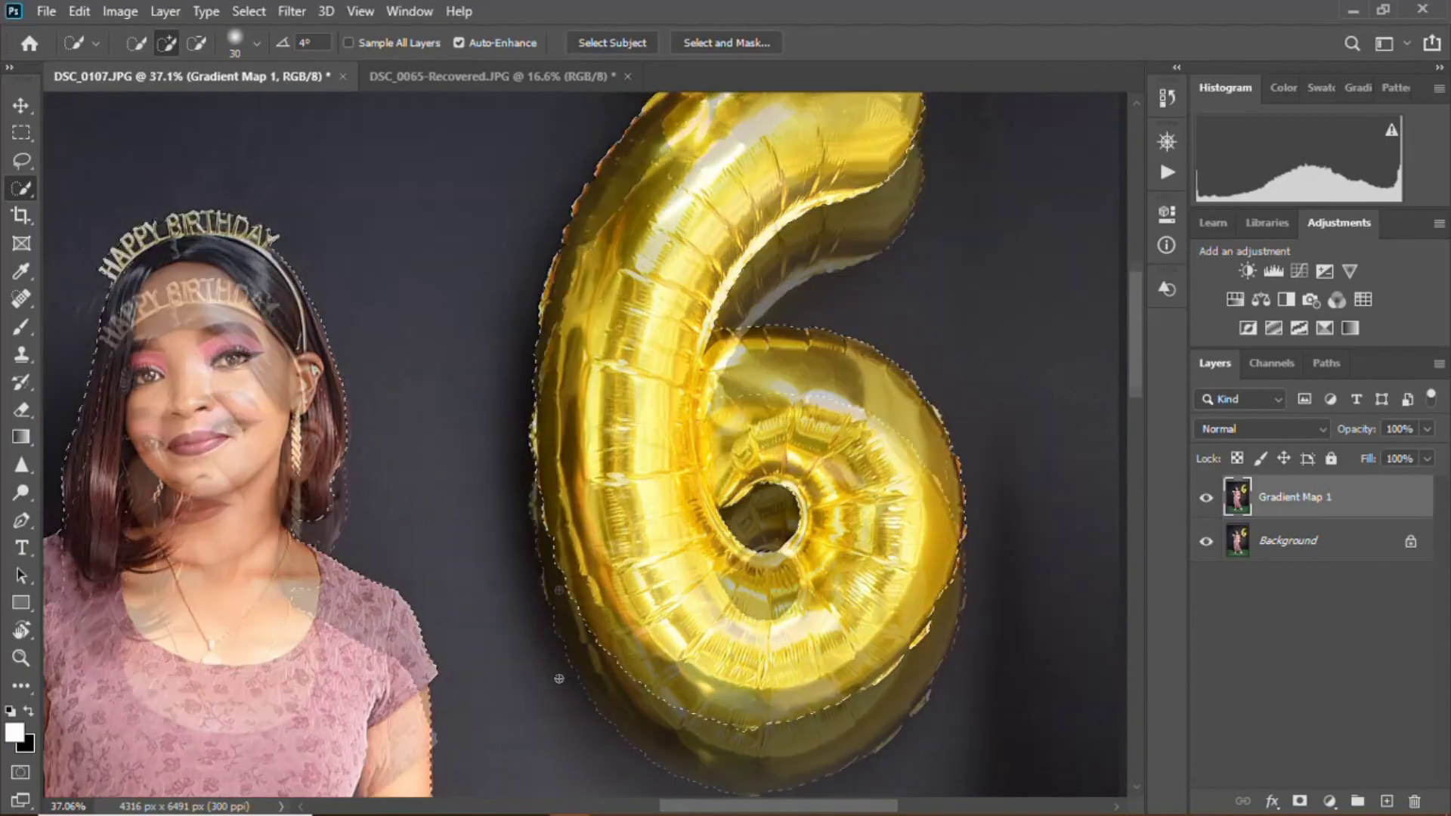
scroll(901, 204, "up", 3)
scroll(901, 204, "up", 1)
left_click_drag(899, 203, 960, 374)
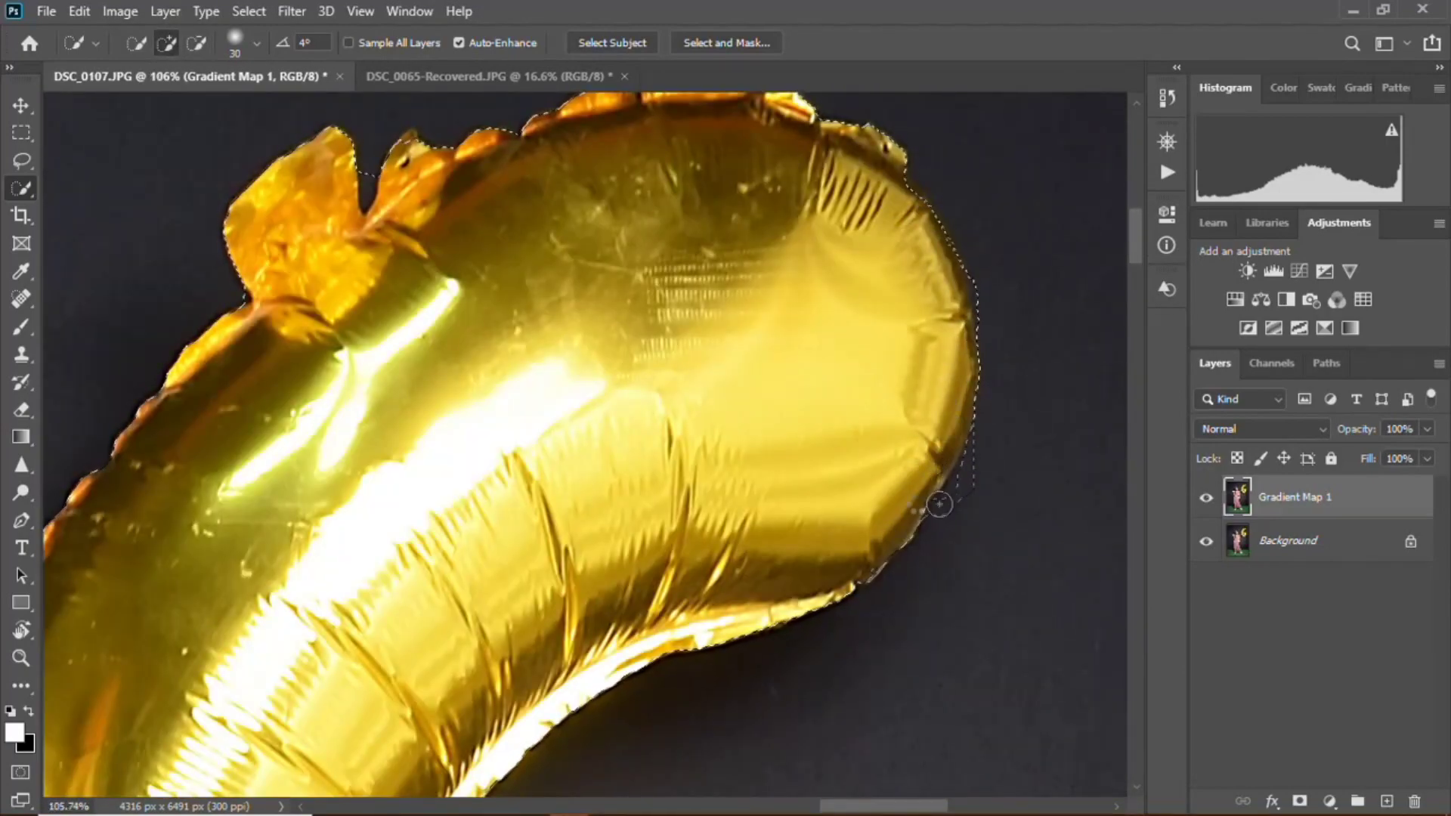
scroll(939, 506, "up", 3)
left_click_drag(906, 567, 917, 488)
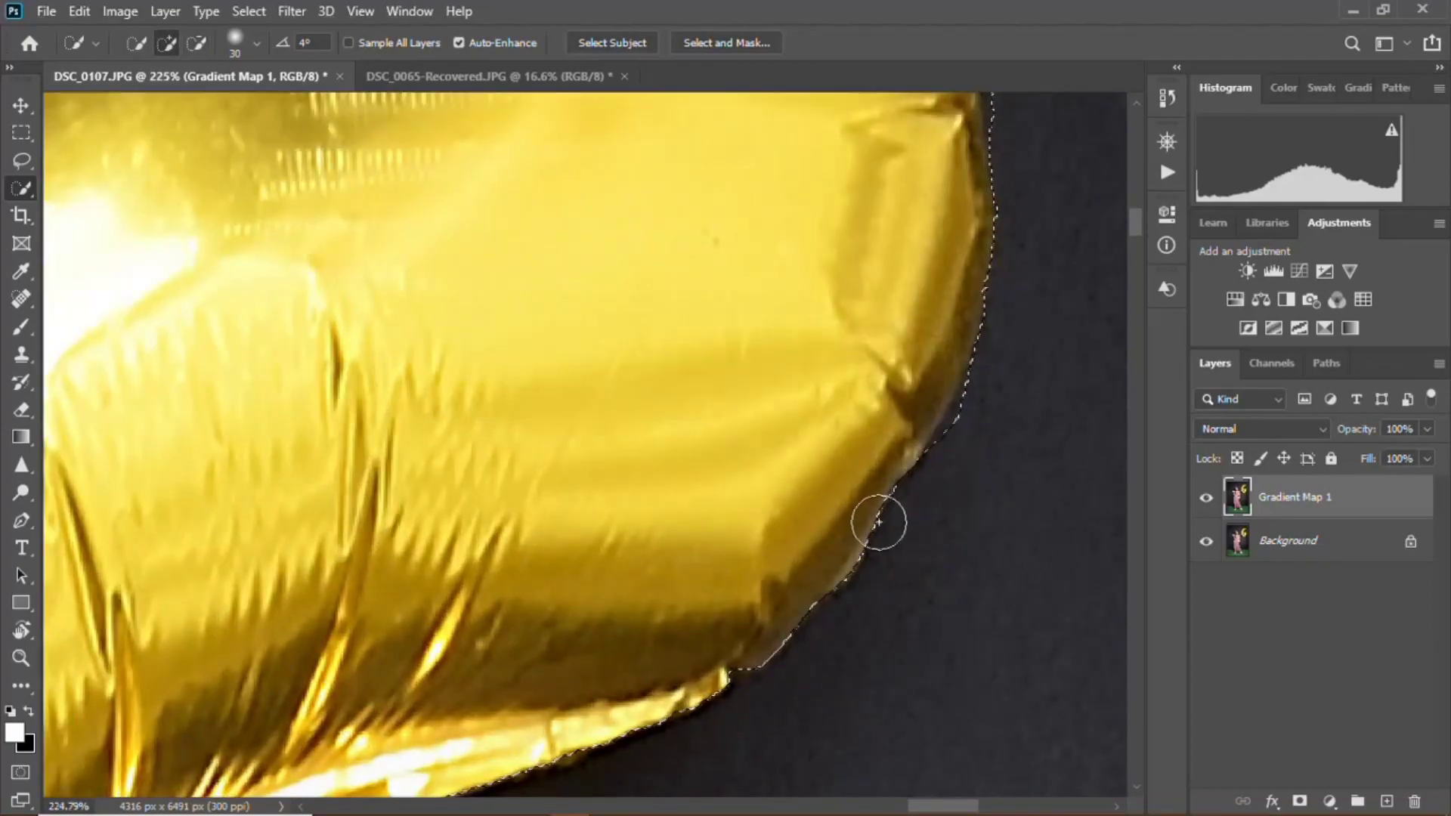
scroll(878, 522, "down", 5)
scroll(502, 162, "down", 2)
scroll(256, 454, "up", 3)
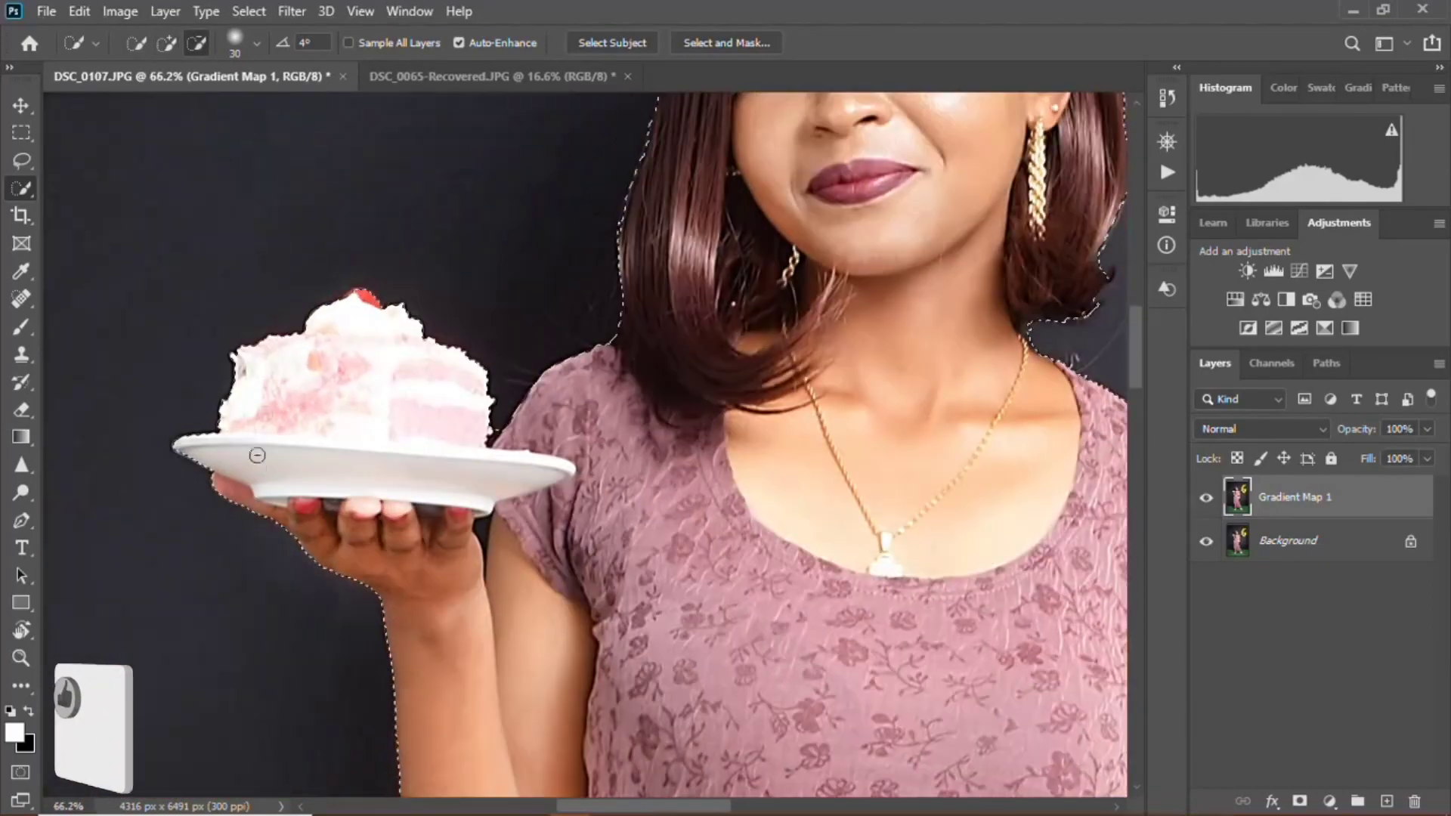
scroll(256, 455, "down", 3)
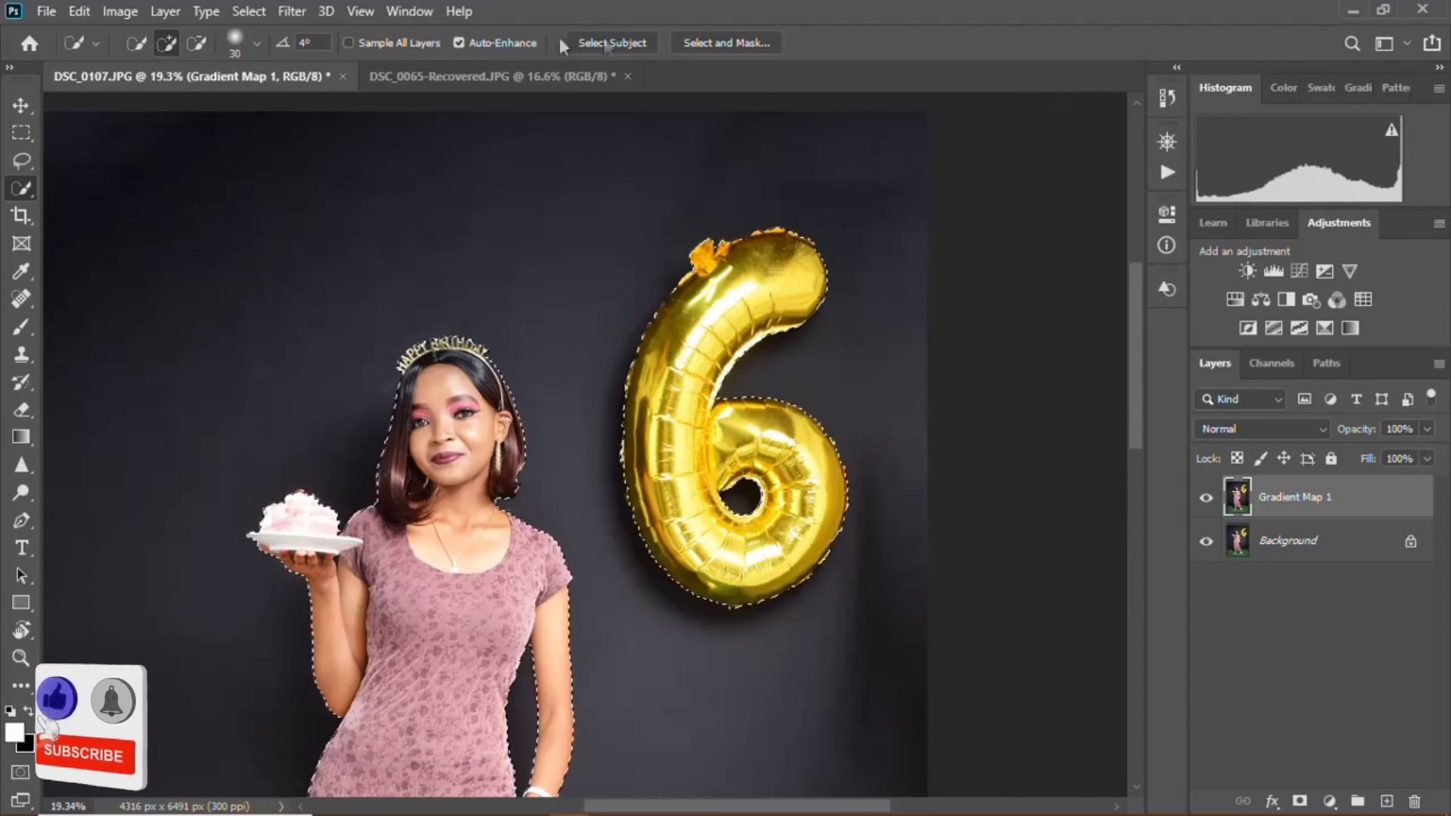
- Expand the selection by 1 pixel with Select > Modify > Expand
left_click(242, 12)
mouse_move(268, 312)
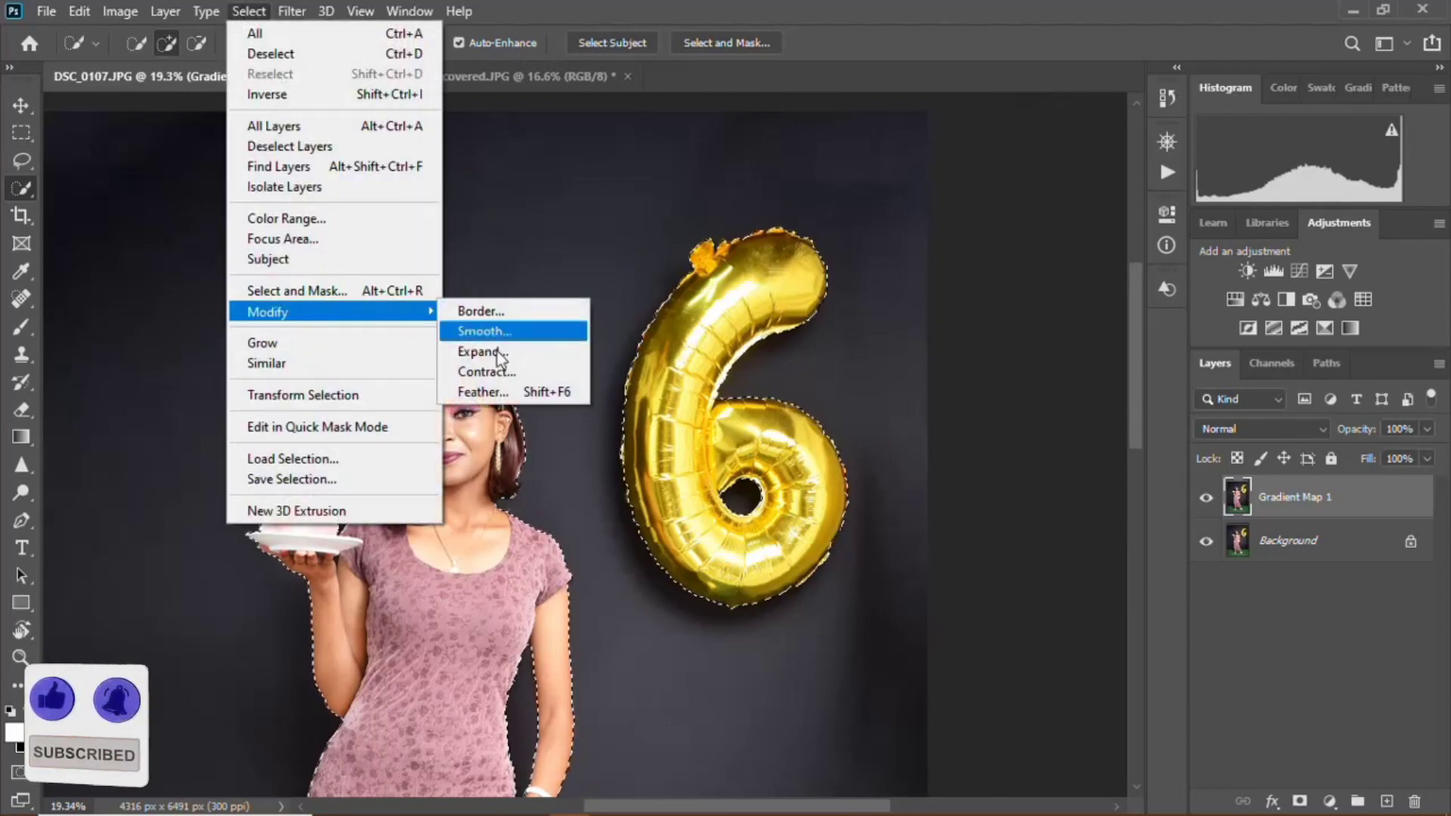
left_click(499, 354)
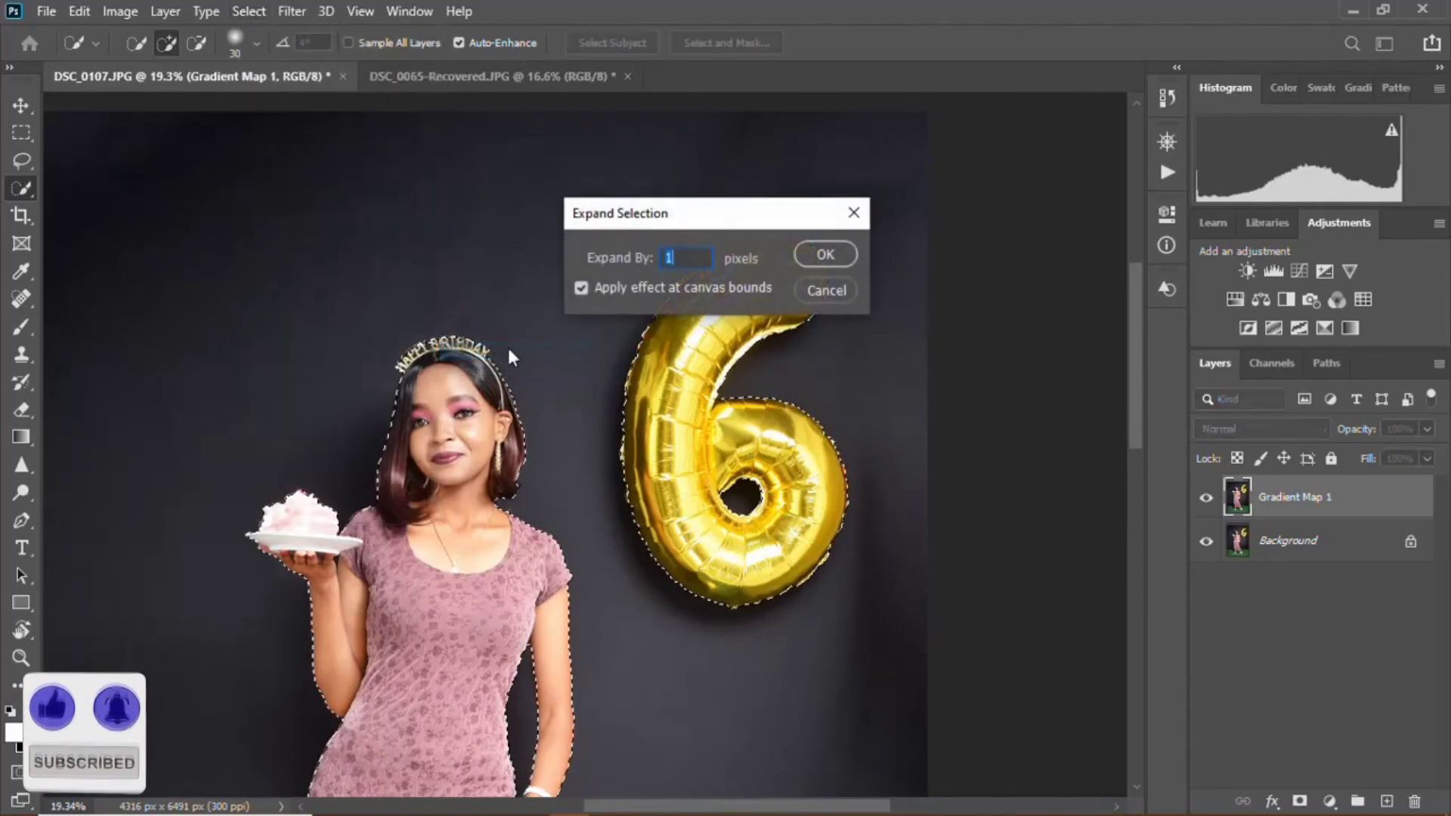
left_click(828, 250)
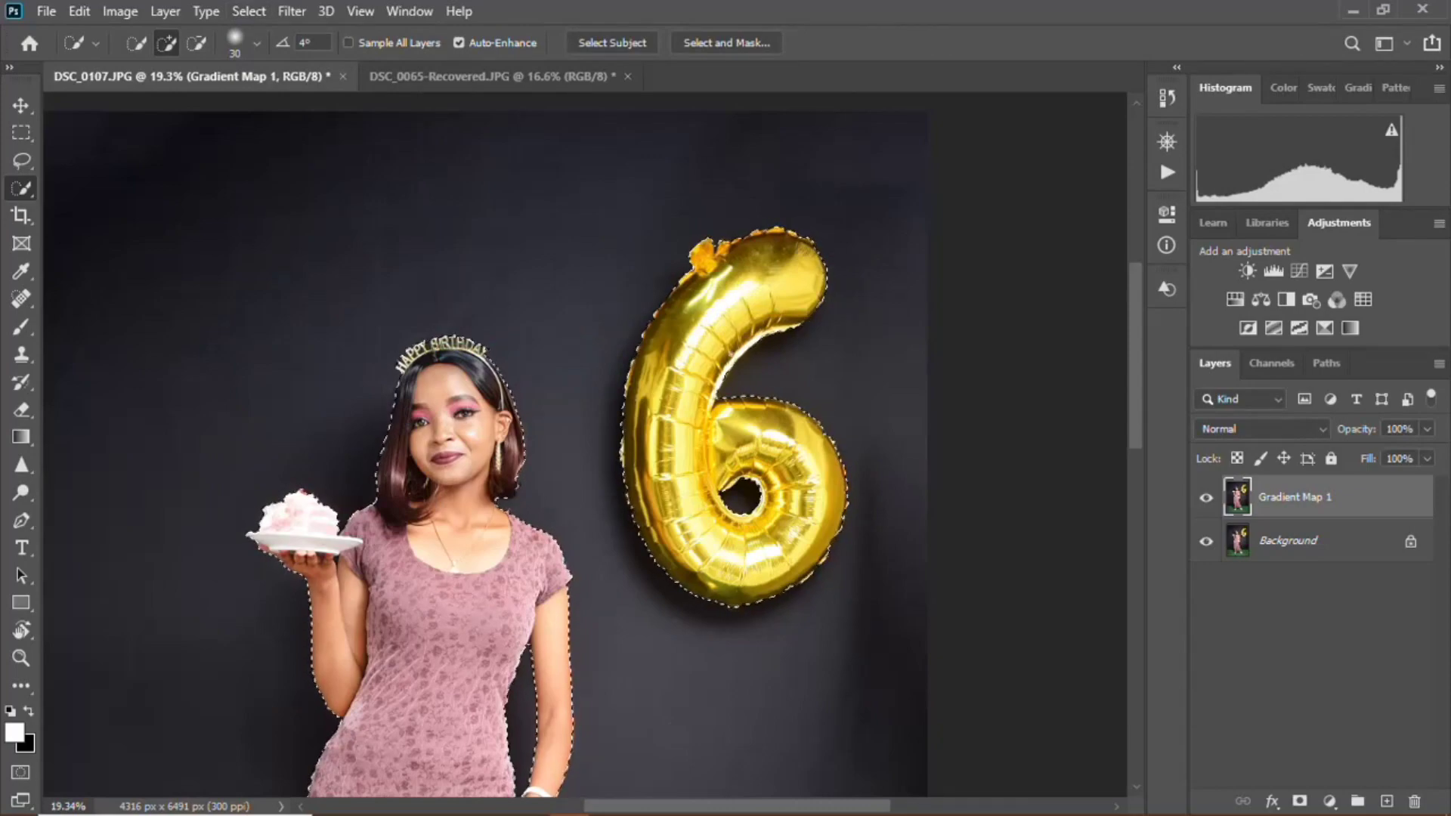
scroll(482, 349, "up", 5)
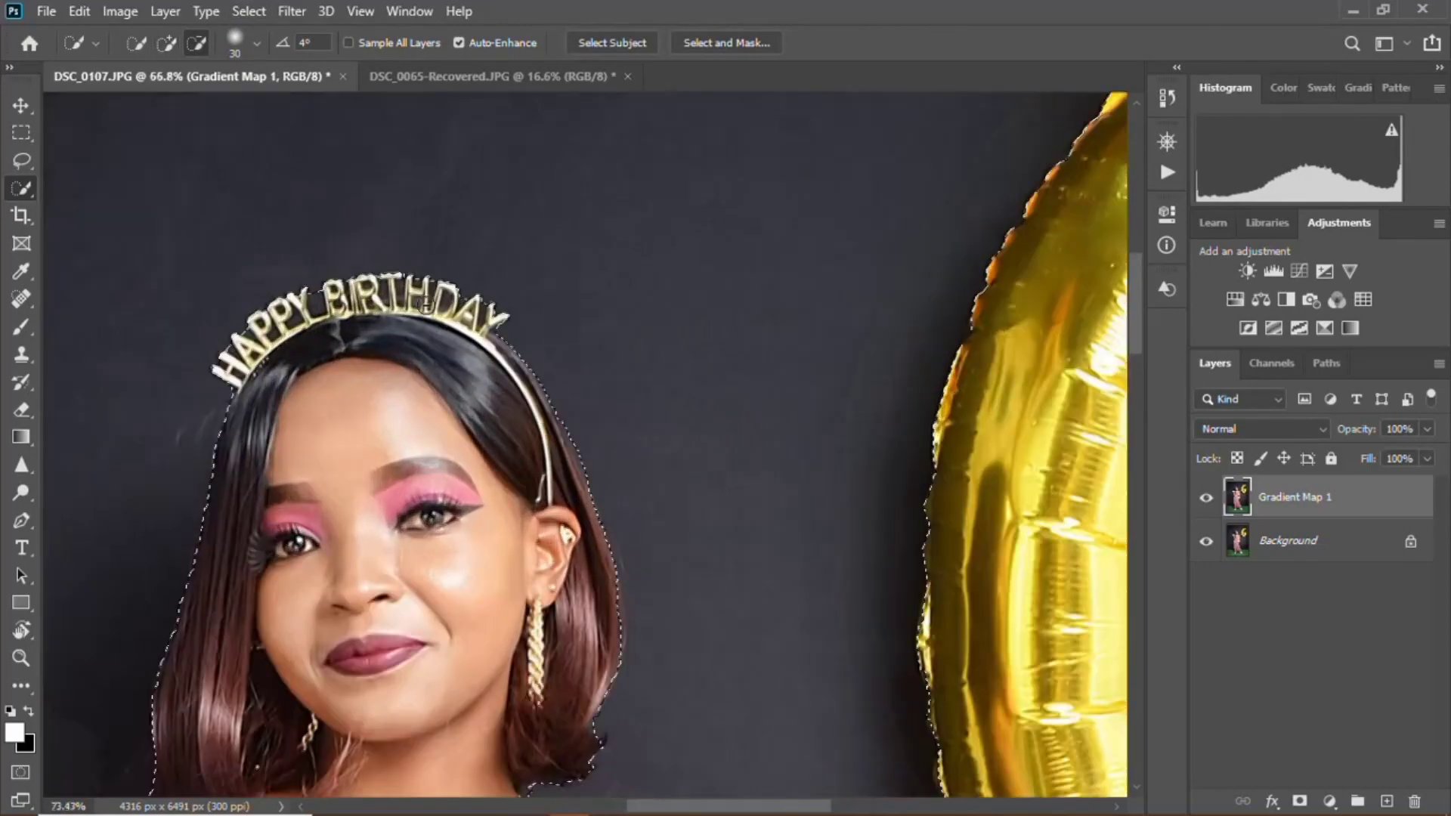
scroll(425, 304, "up", 4)
scroll(366, 265, "left", 3)
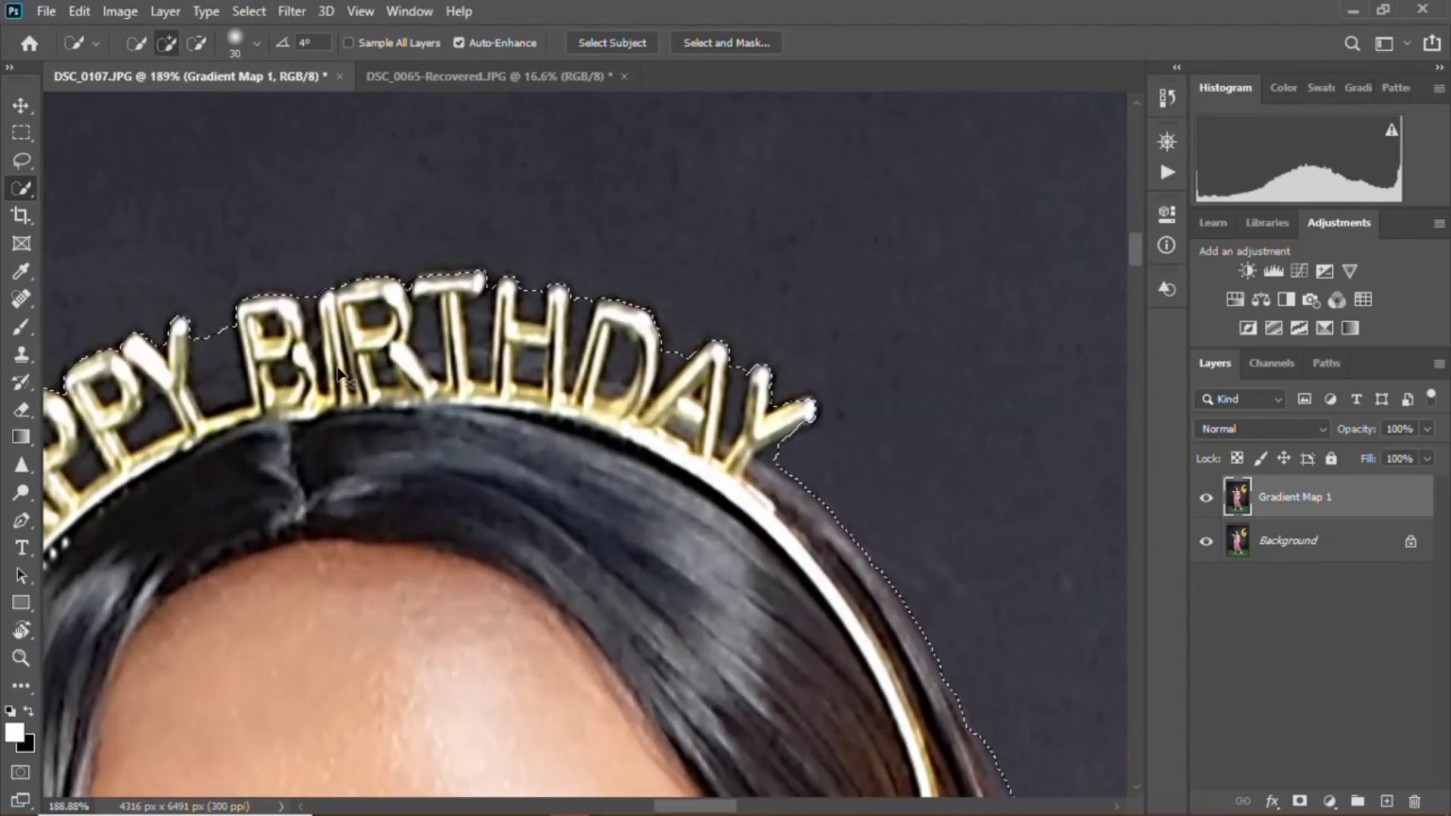
scroll(346, 380, "down", 1)
scroll(346, 379, "down", 2)
scroll(346, 379, "down", 2)
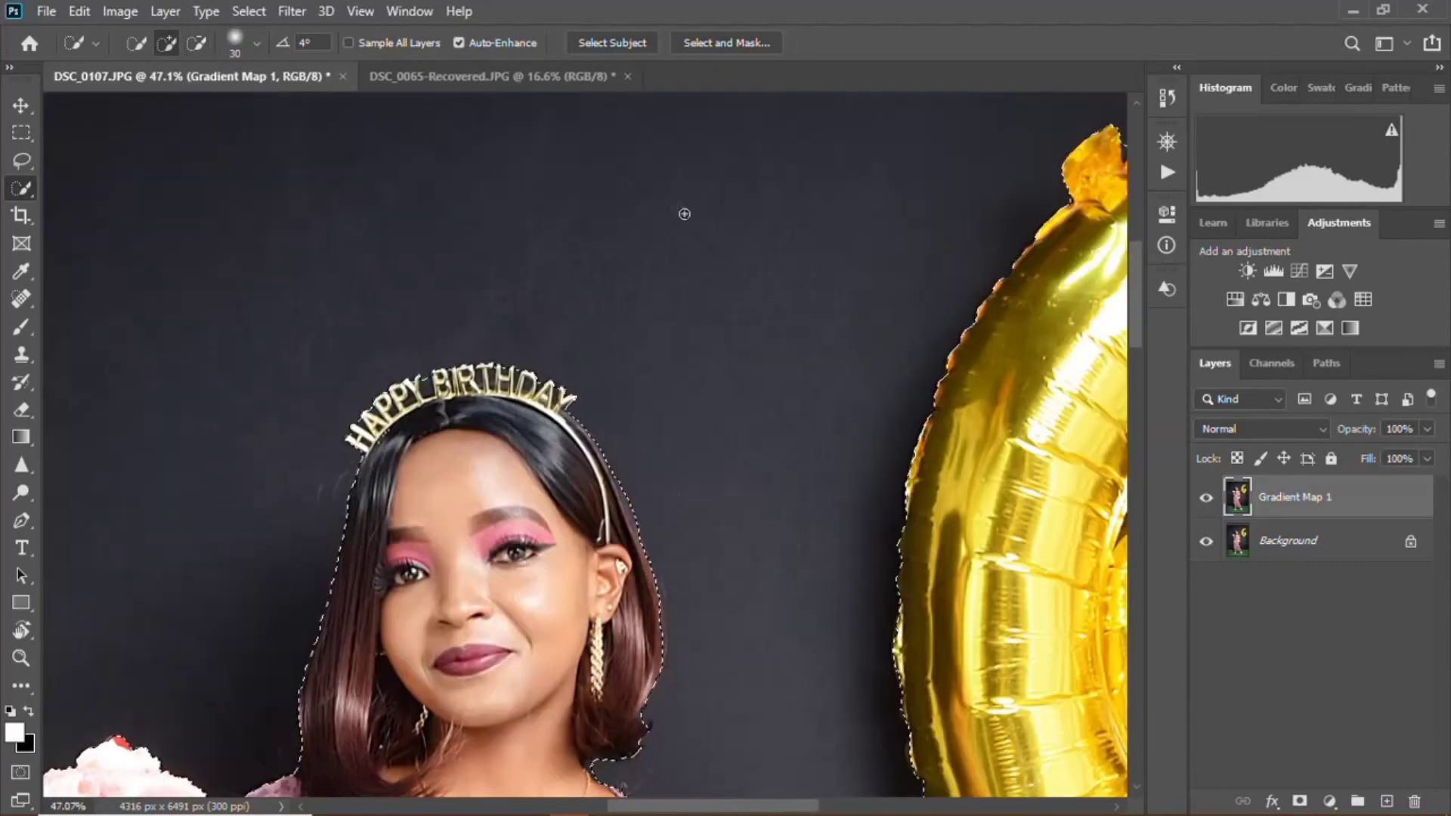
scroll(684, 213, "down", 1)
scroll(636, 340, "down", 2)
scroll(623, 431, "down", 1)
scroll(610, 492, "down", 2)
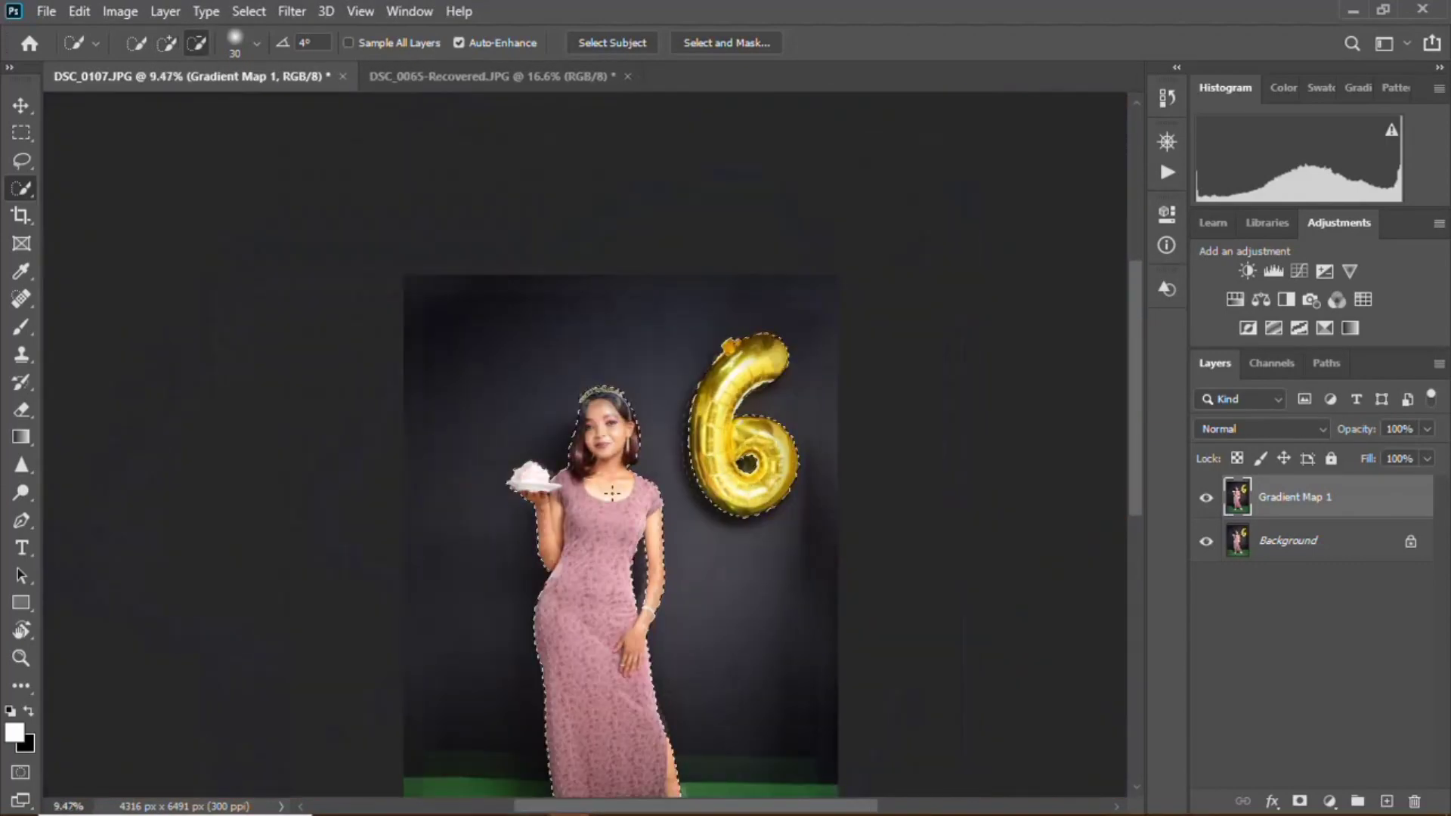
scroll(611, 492, "down", 1)
scroll(680, 340, "up", 1)
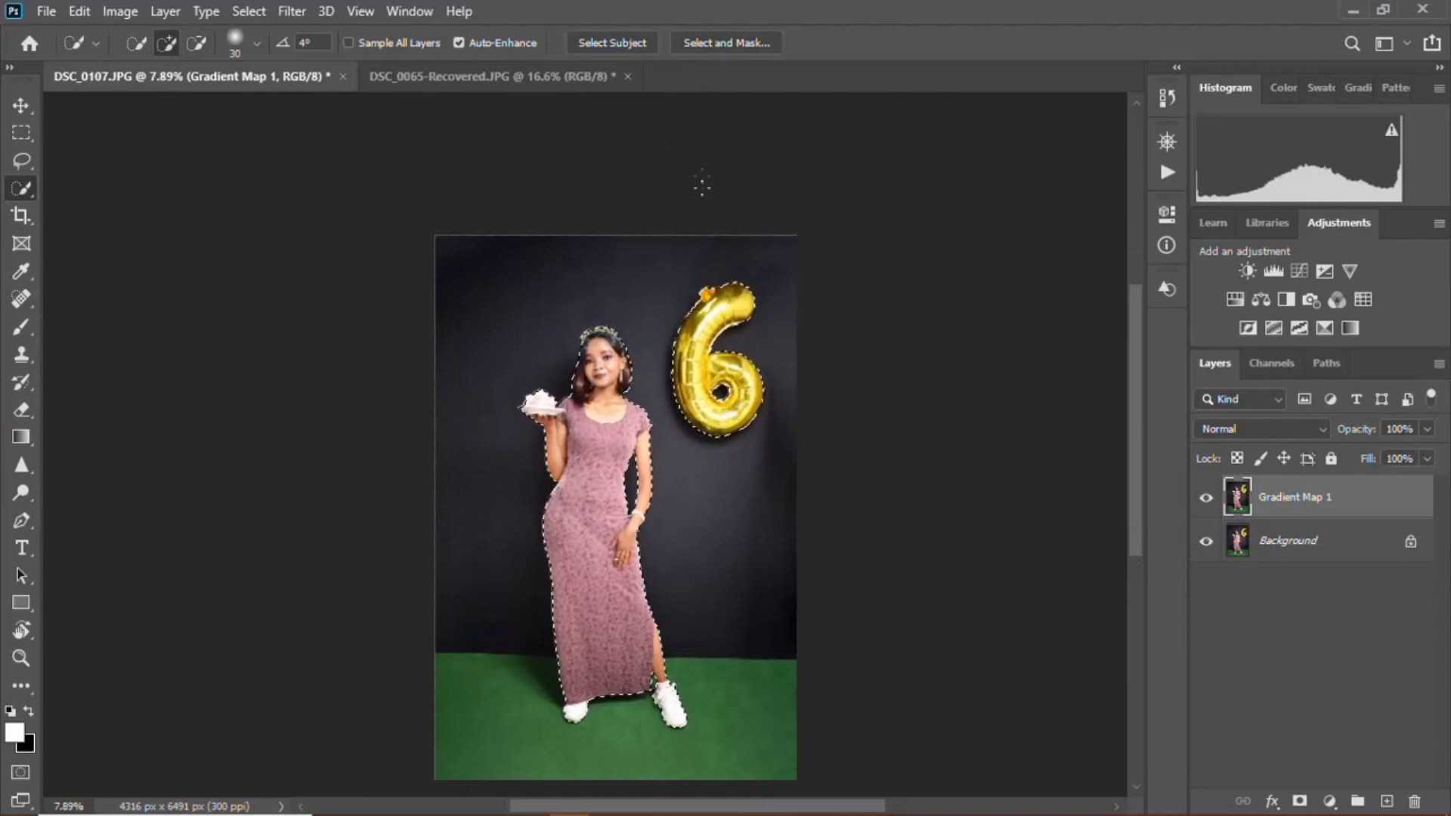
- Open Select and Mask from the options bar for the woman-and-balloon selection
left_click(739, 47)
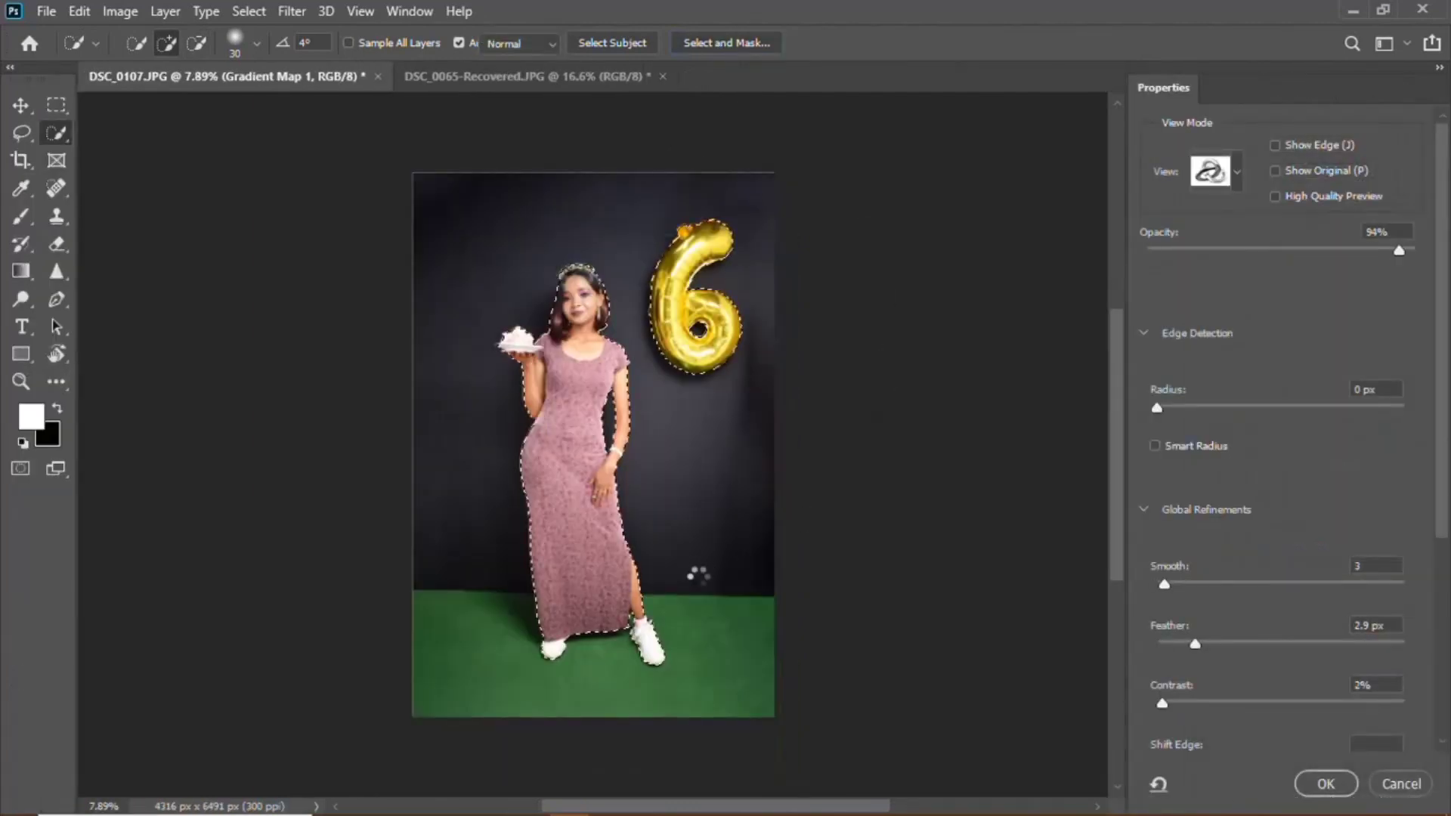
- Confirm Select and Mask, outputting the cut-out as a new Gradient Map 1 copy layer
left_click(1326, 785)
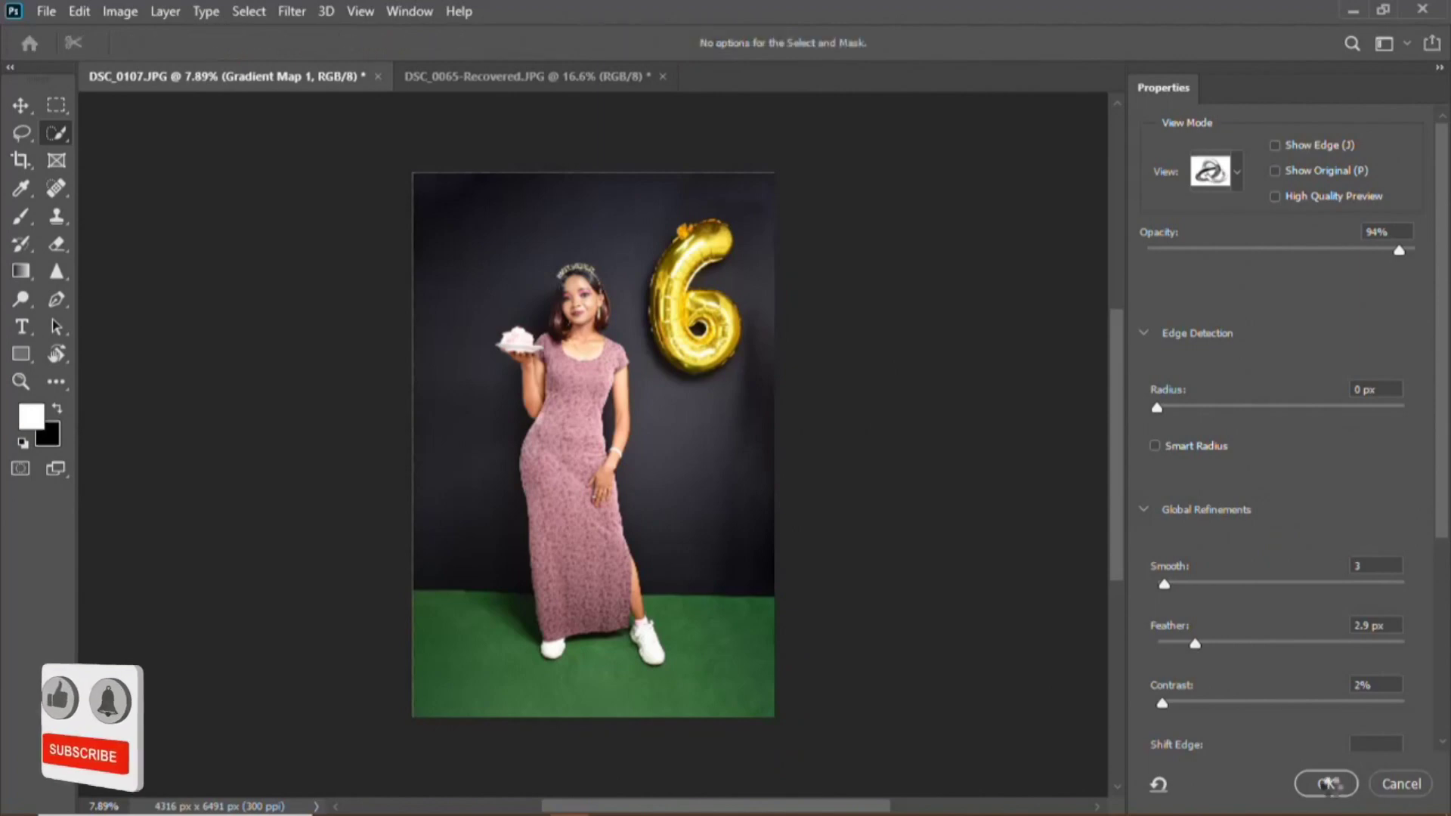
left_click(1327, 785)
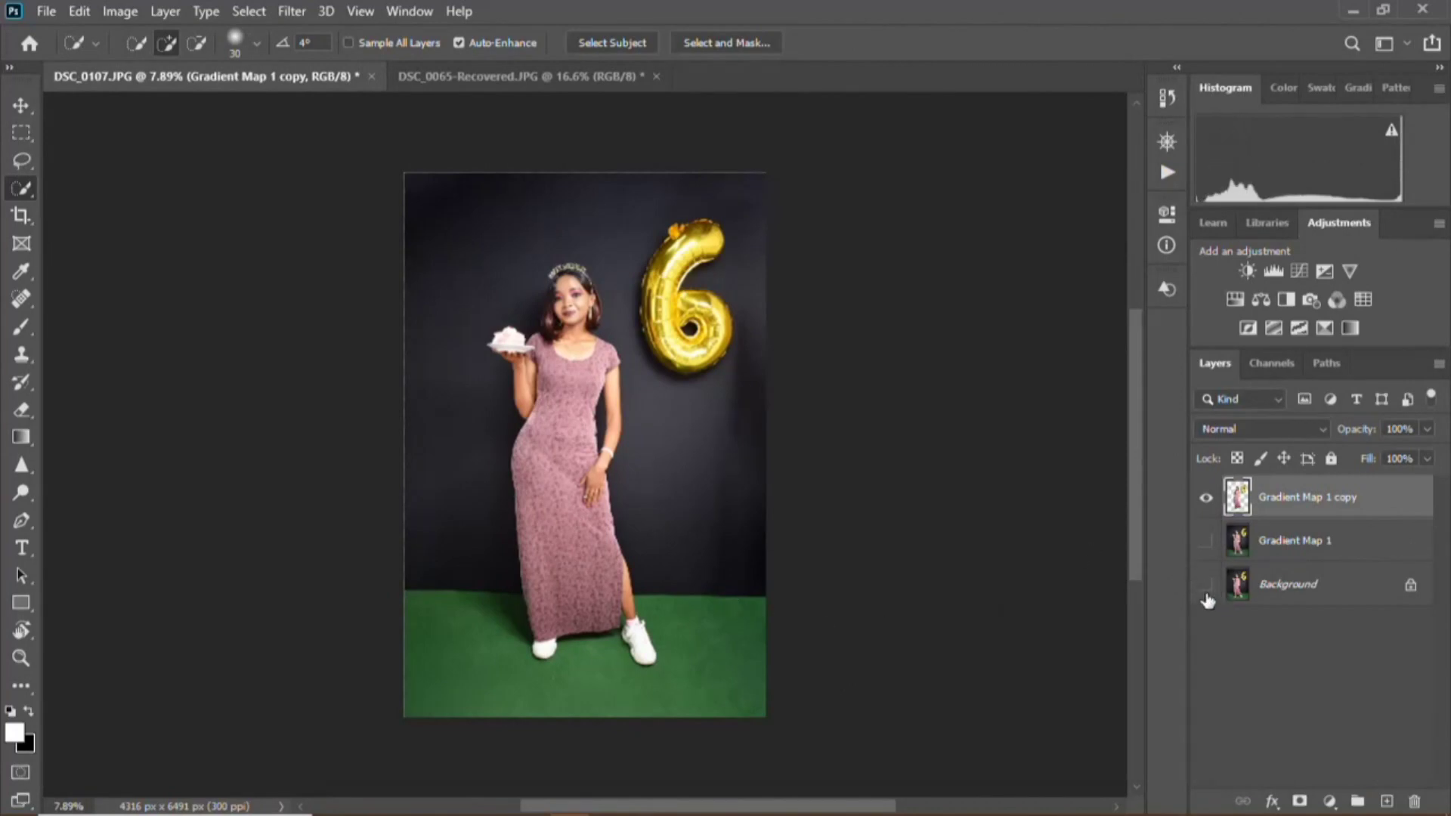
scroll(545, 237, "up", 2)
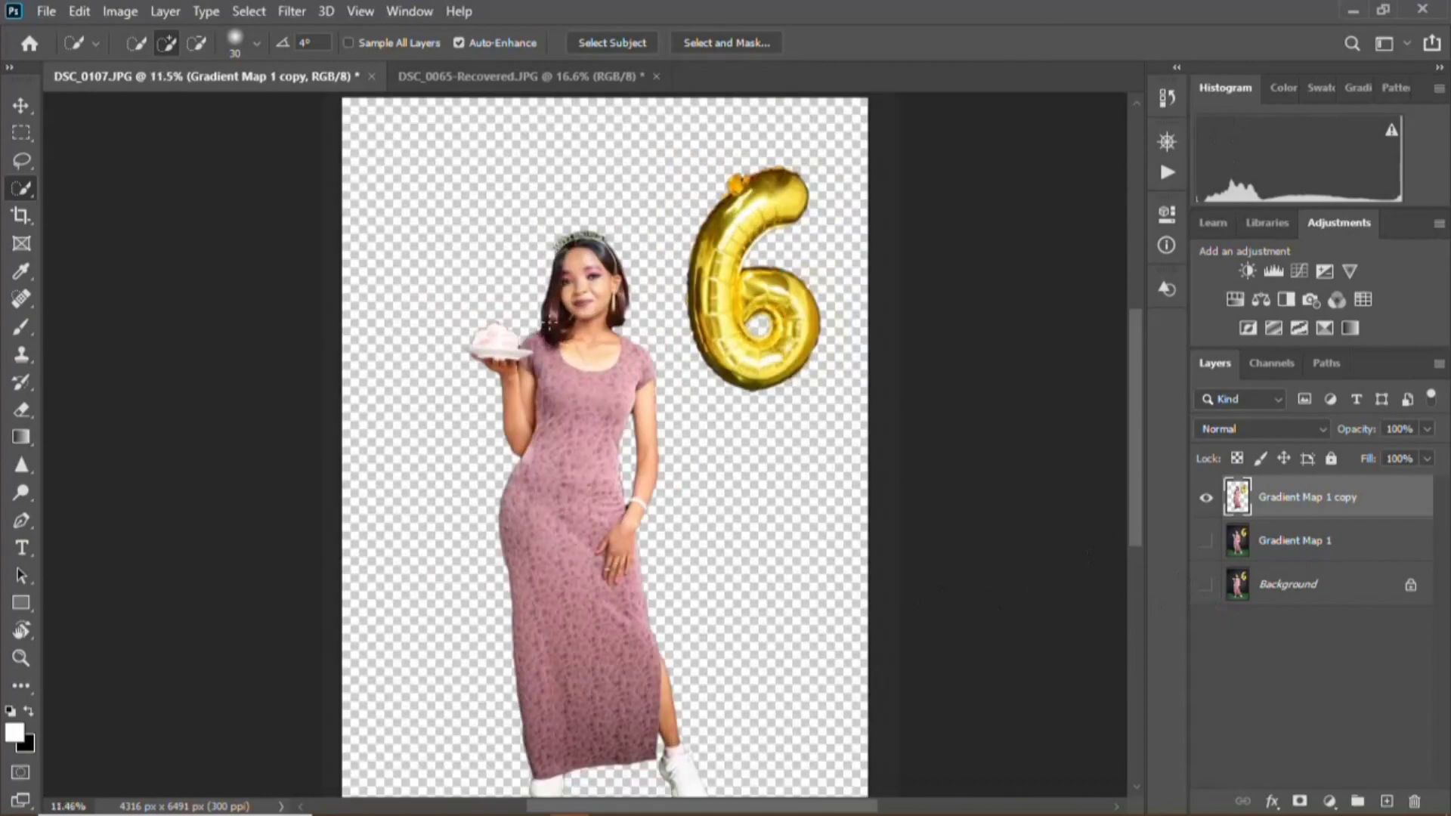
scroll(545, 236, "up", 2)
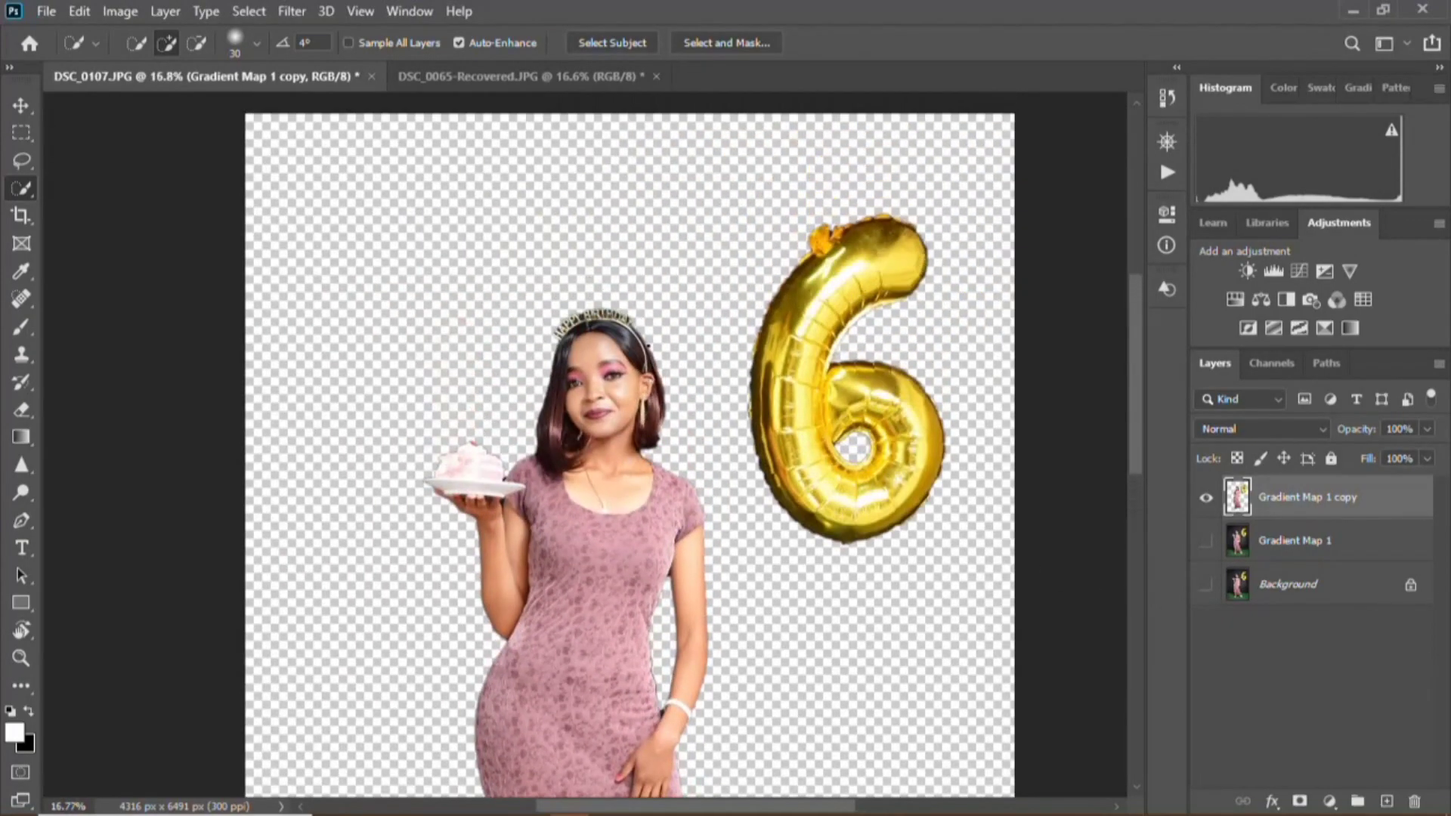
scroll(660, 253, "down", 2)
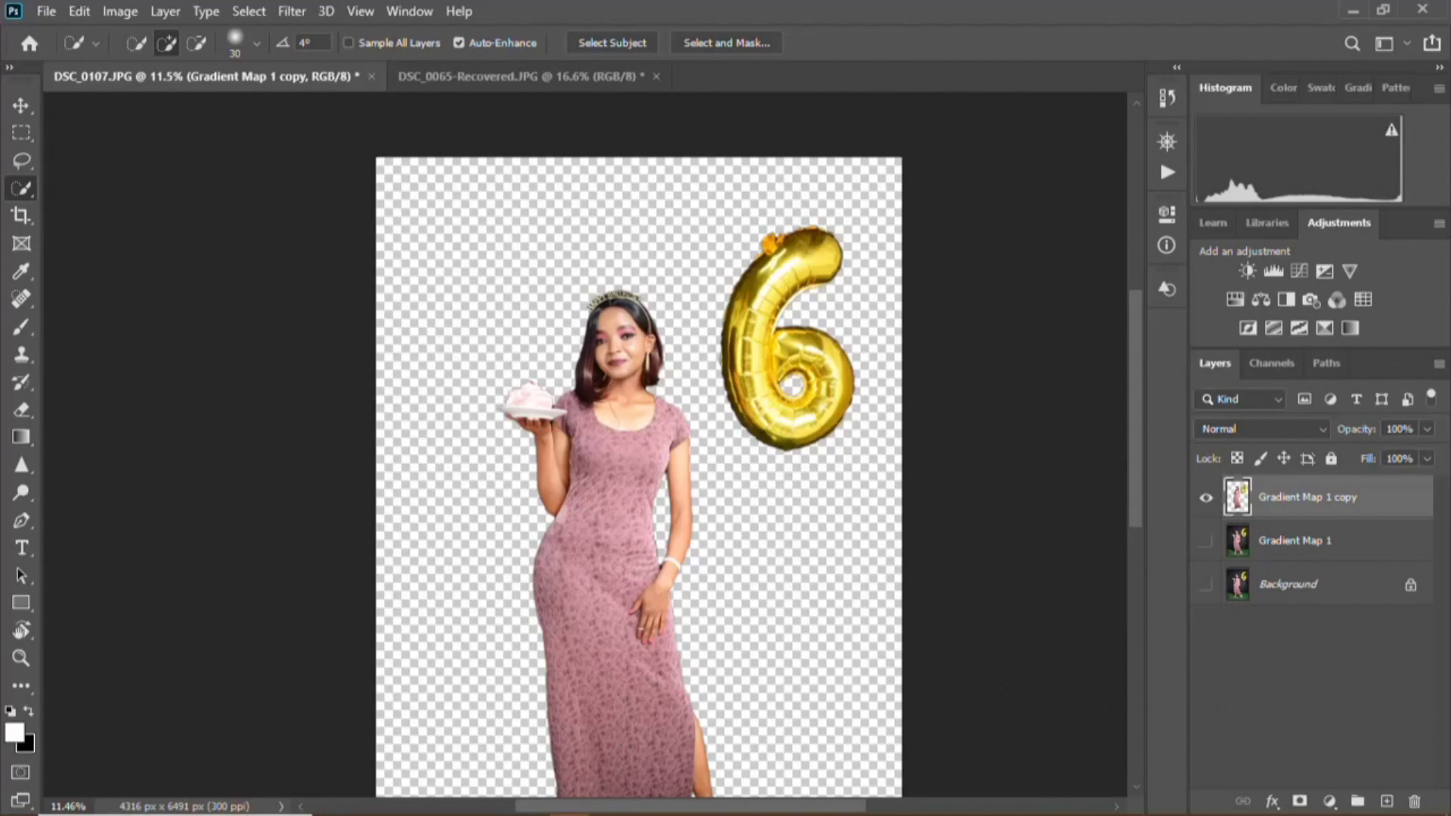
scroll(627, 416, "down", 2)
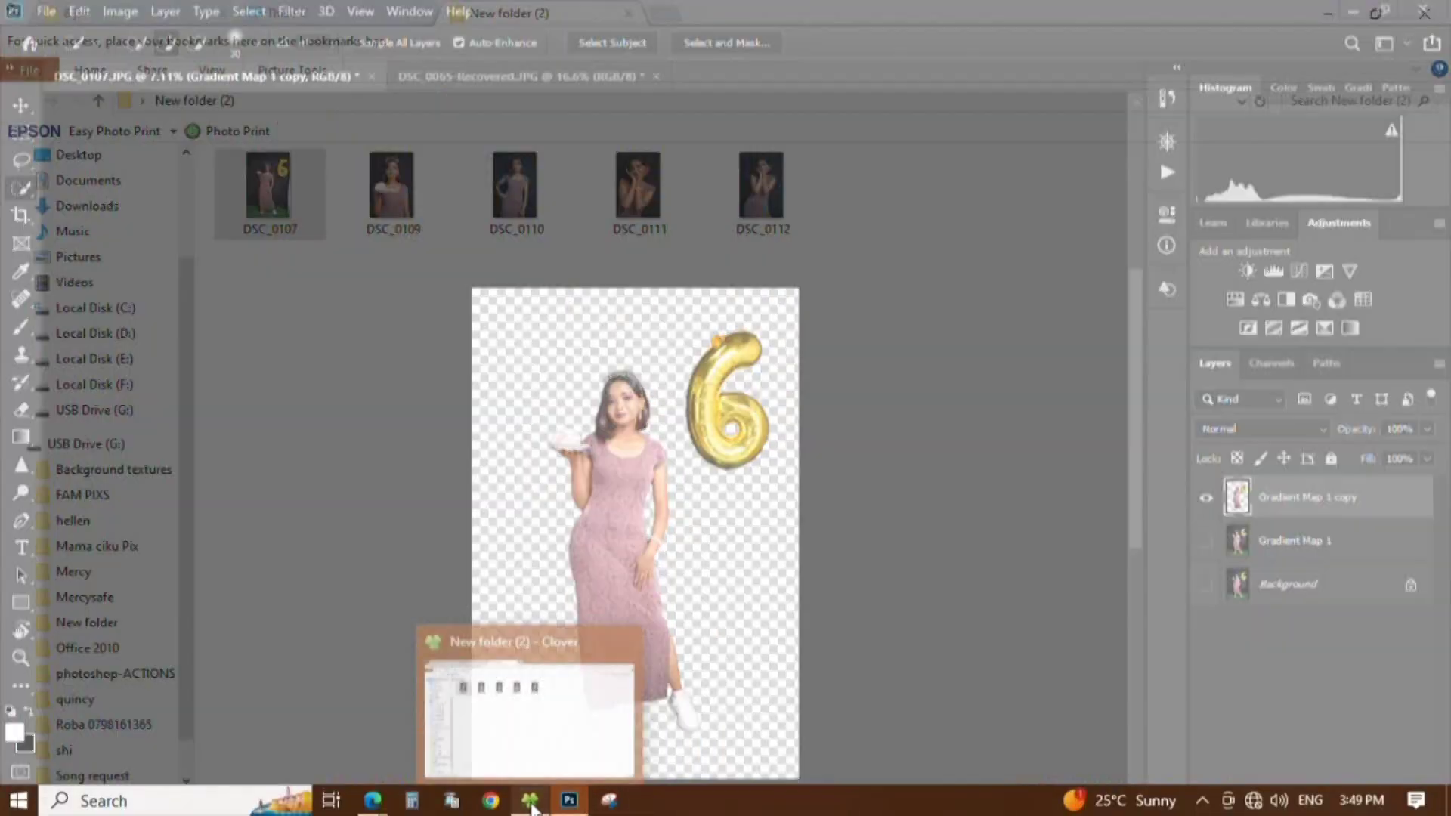
- Switch to the File Explorer window from the taskbar
left_click(529, 801)
- In Downloads, drag the pngtree golden 2 balloon image into the Photoshop document
left_click(329, 13)
scroll(718, 547, "down", 3)
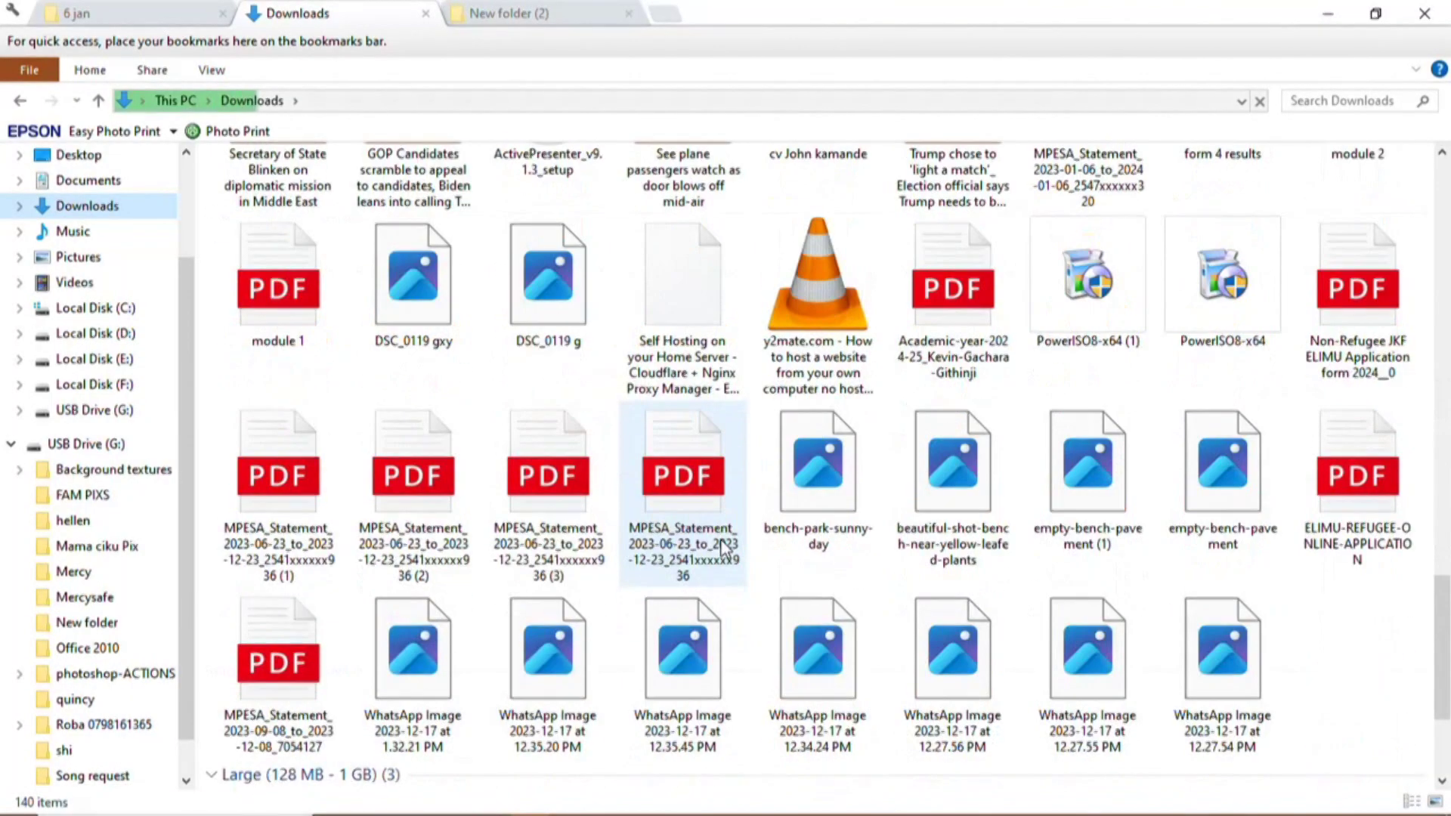
scroll(719, 547, "down", 3)
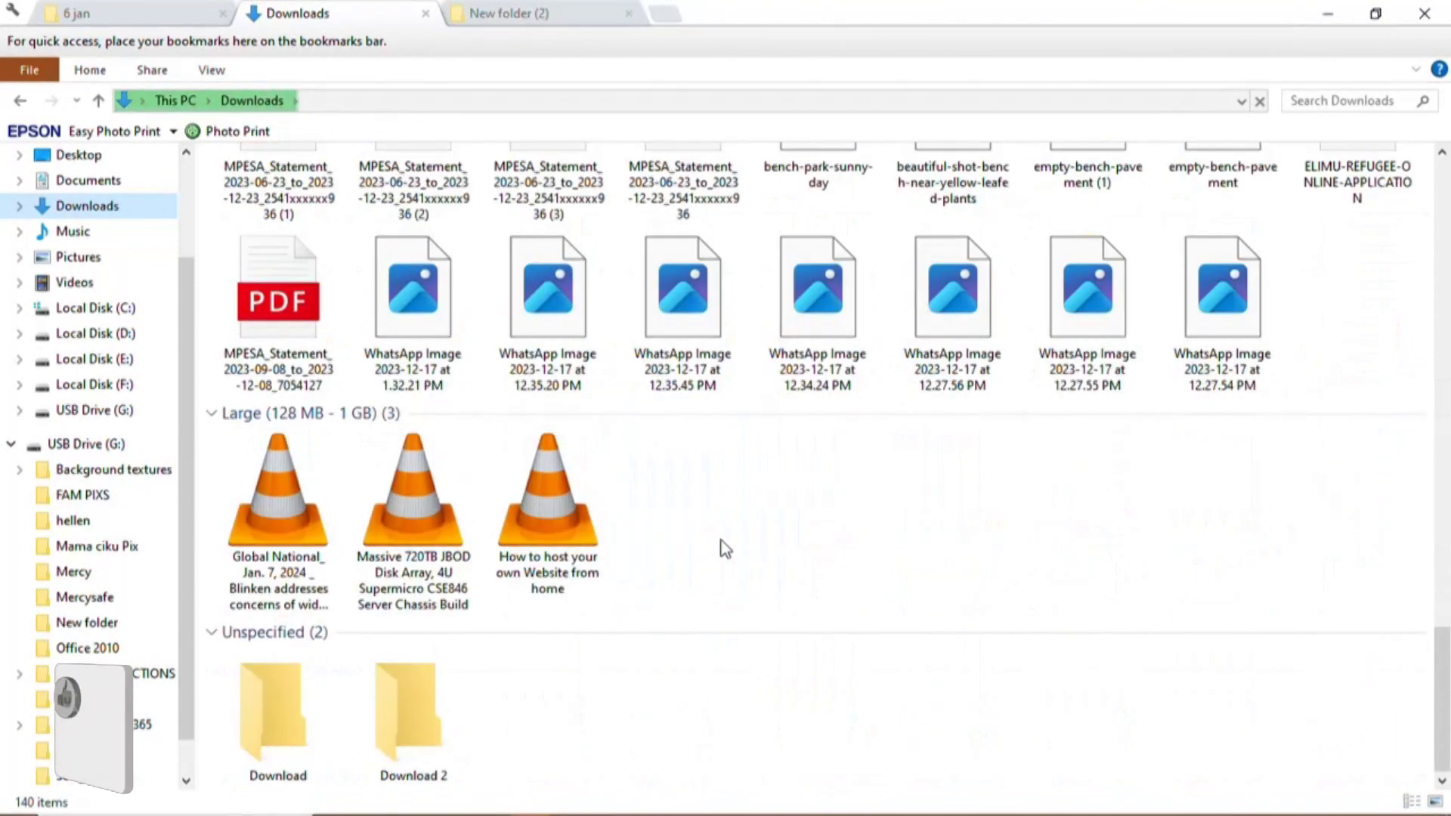
scroll(724, 550, "up", 3)
scroll(723, 549, "up", 3)
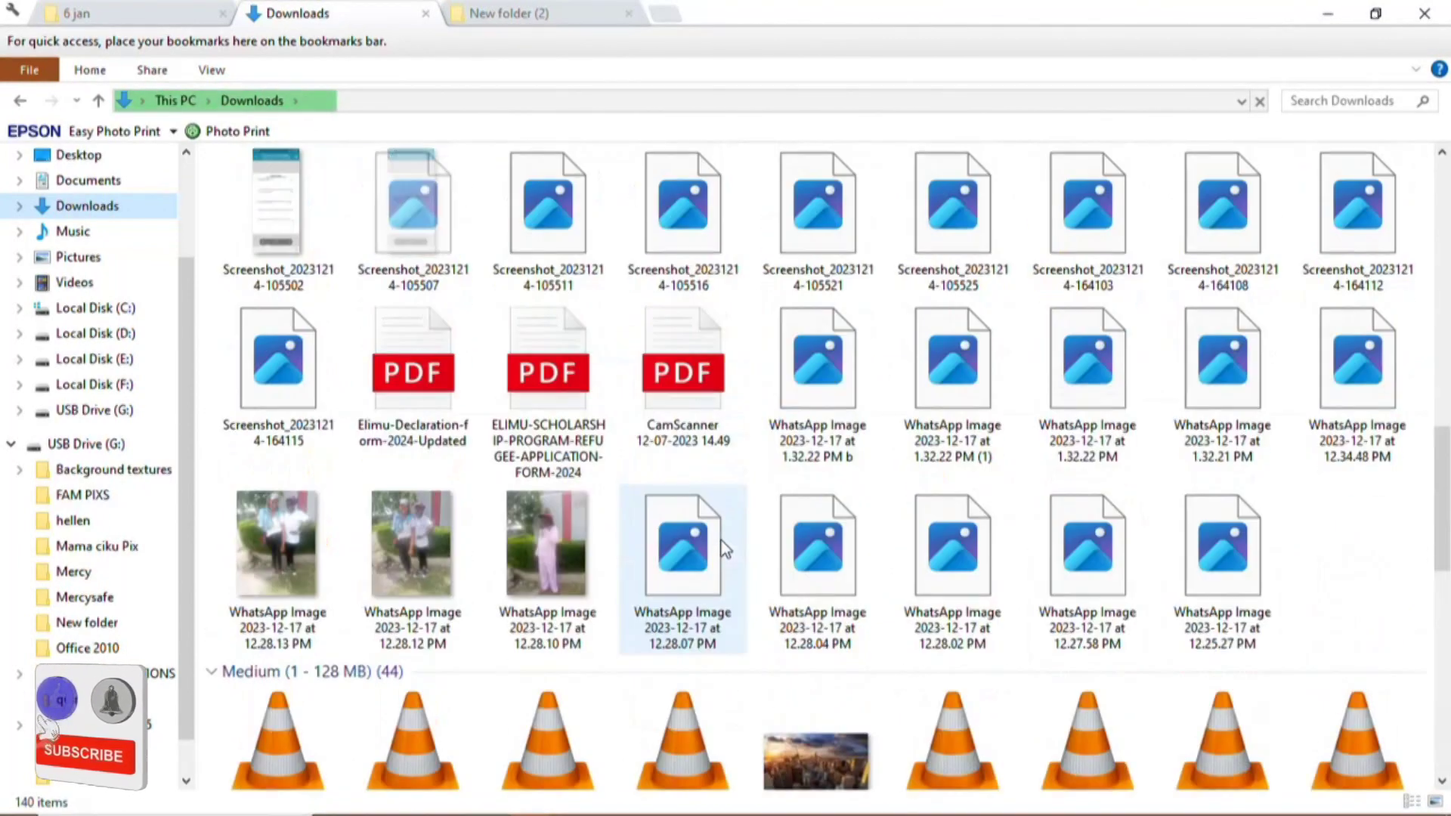
scroll(723, 549, "up", 3)
scroll(724, 549, "up", 3)
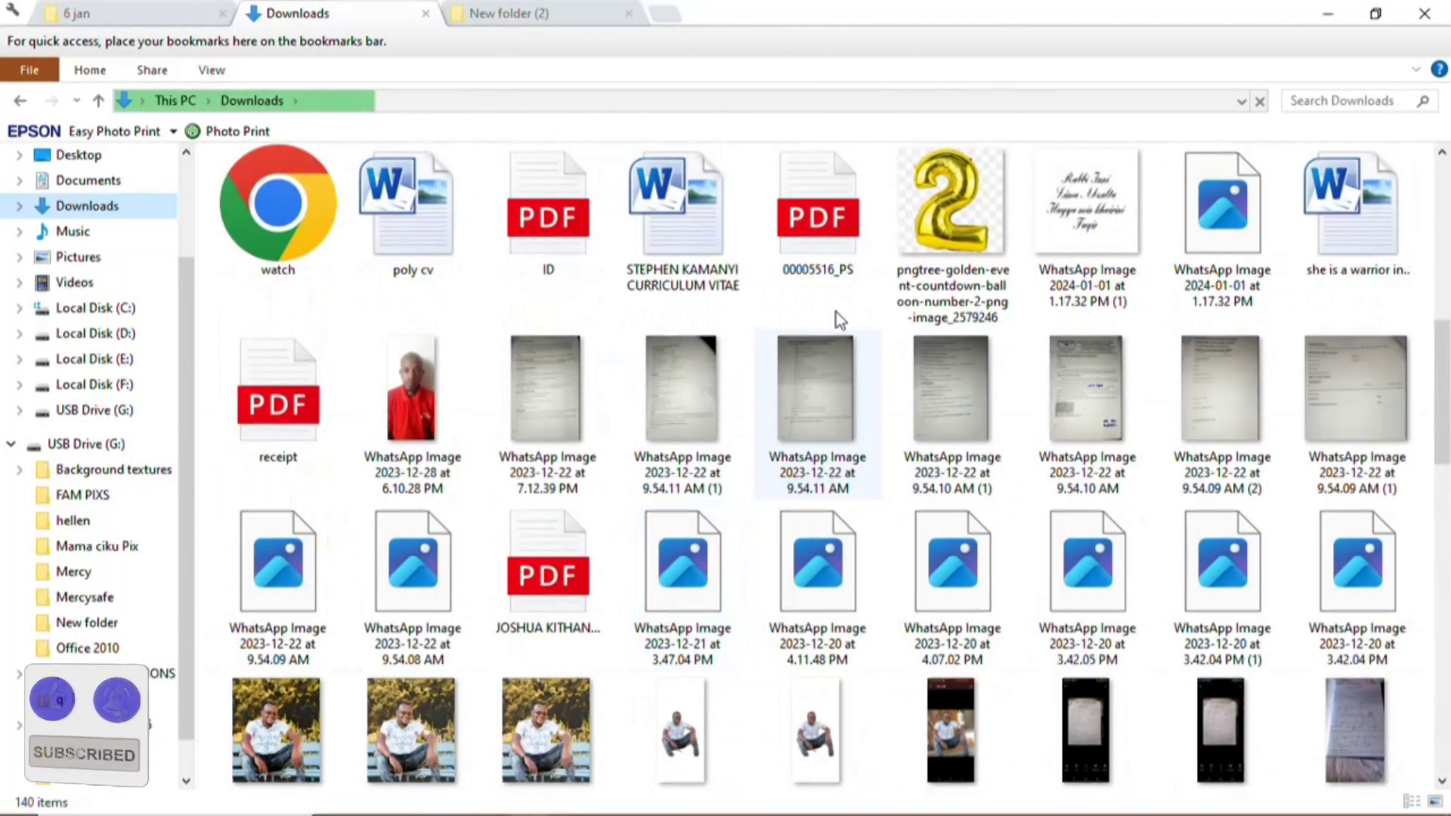
mouse_move(914, 216)
left_mouse_down()
mouse_move(602, 800)
mouse_move(580, 805)
mouse_move(591, 485)
left_mouse_up()
- Place the gold 2 balloon at top-left, with its layer below Gradient Map 1 copy
left_click_drag(545, 386, 545, 385)
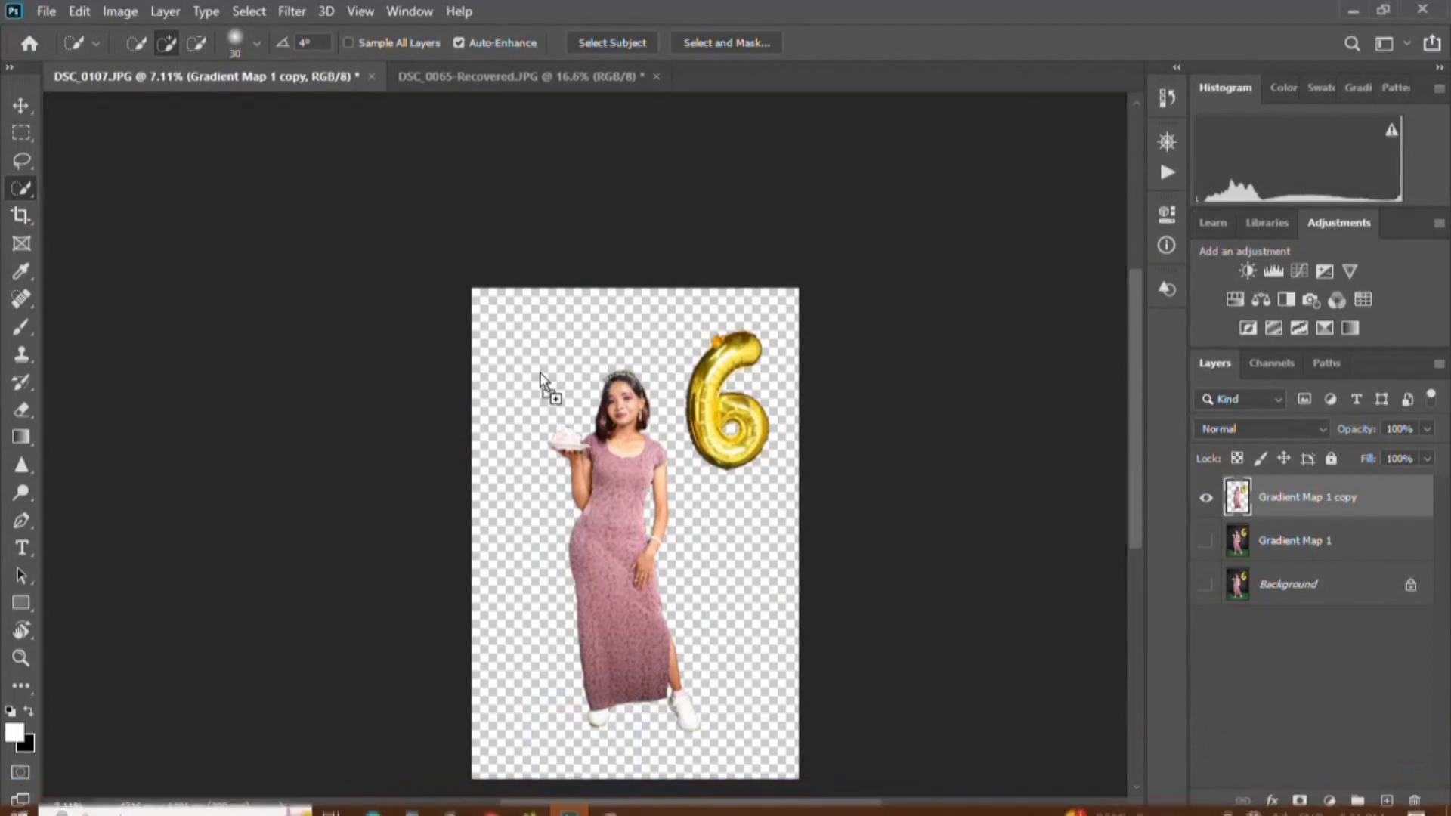
scroll(671, 590, "up", 2)
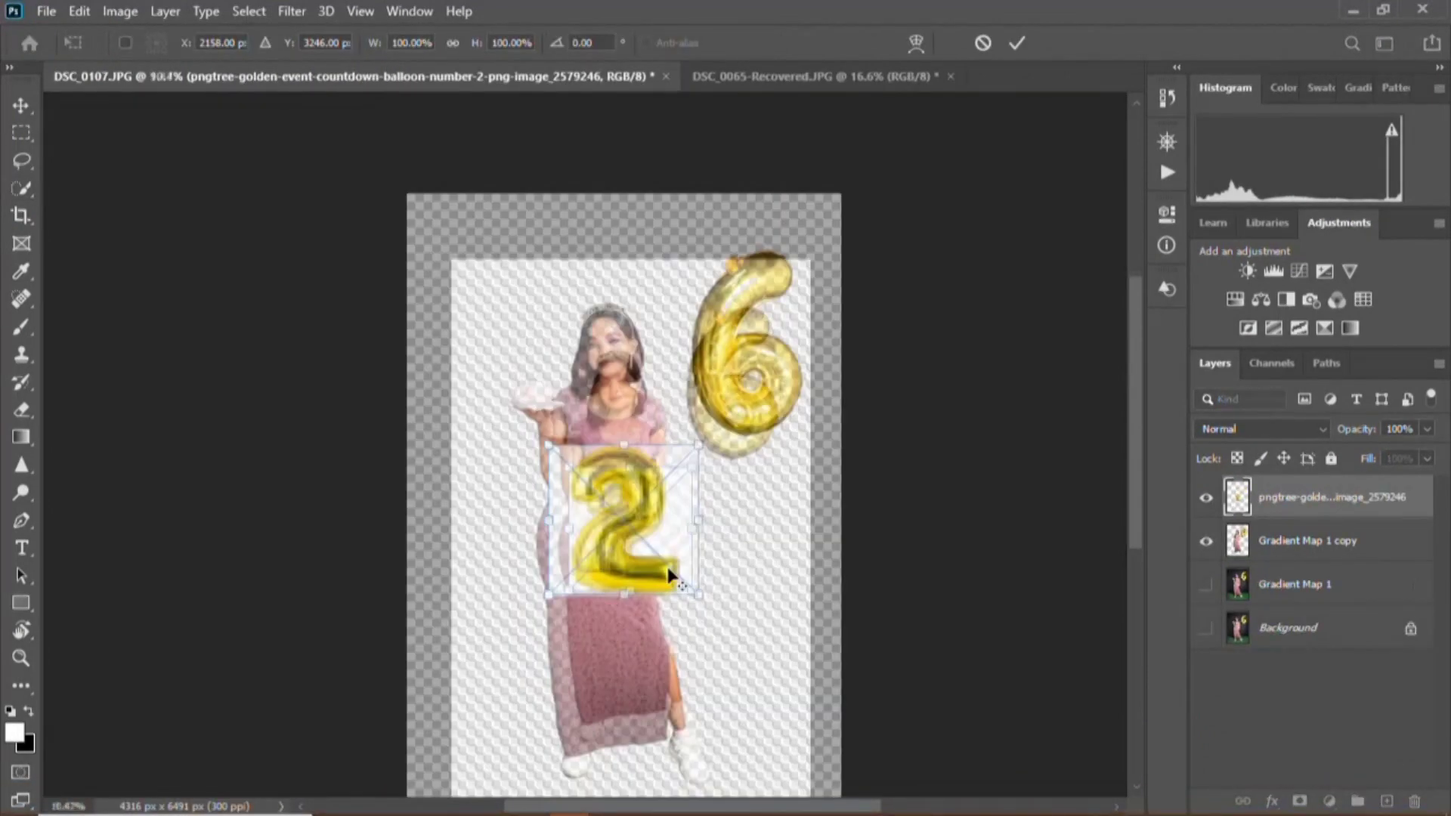
scroll(674, 558, "up", 2)
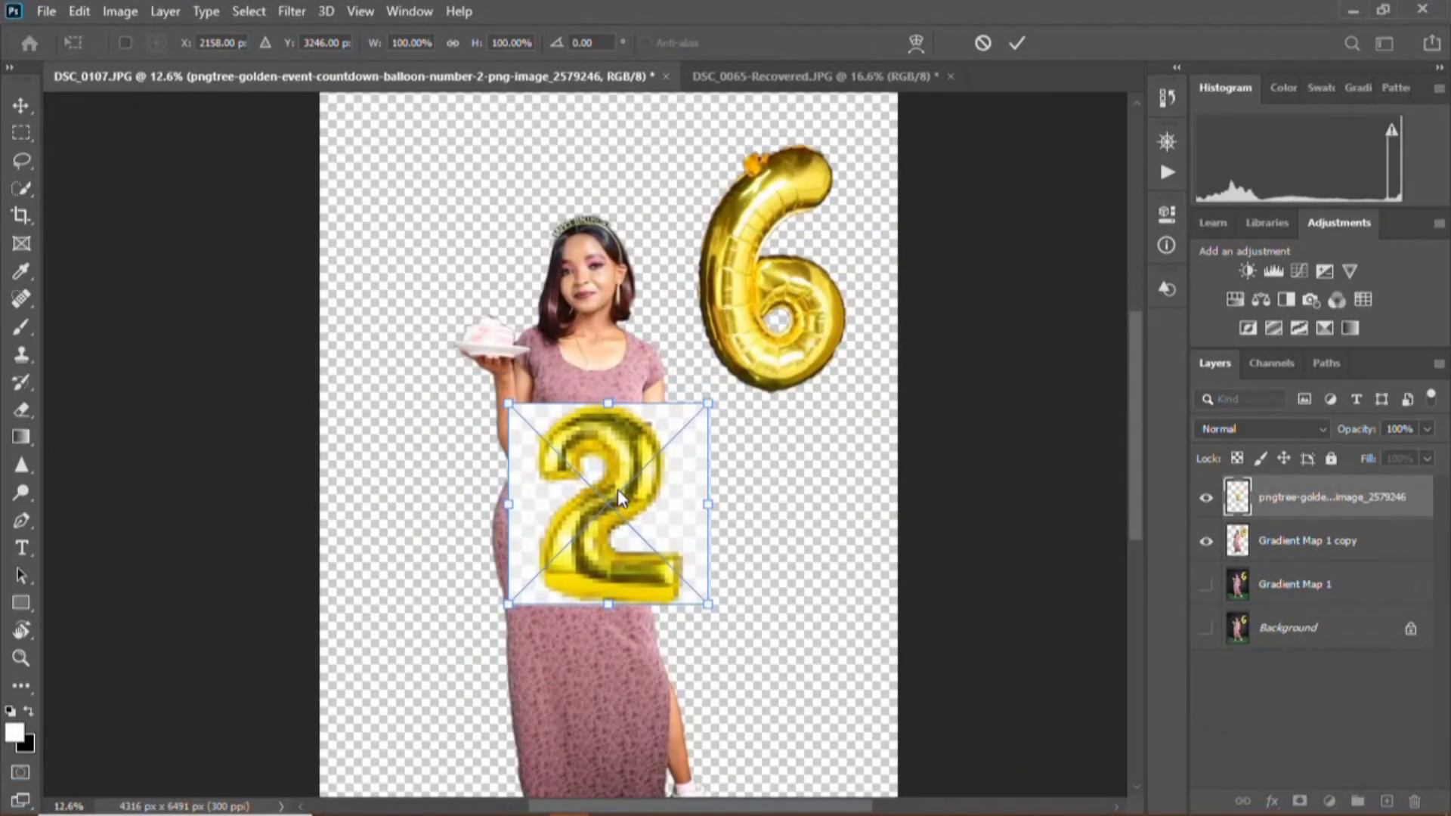
left_click_drag(616, 513, 438, 219)
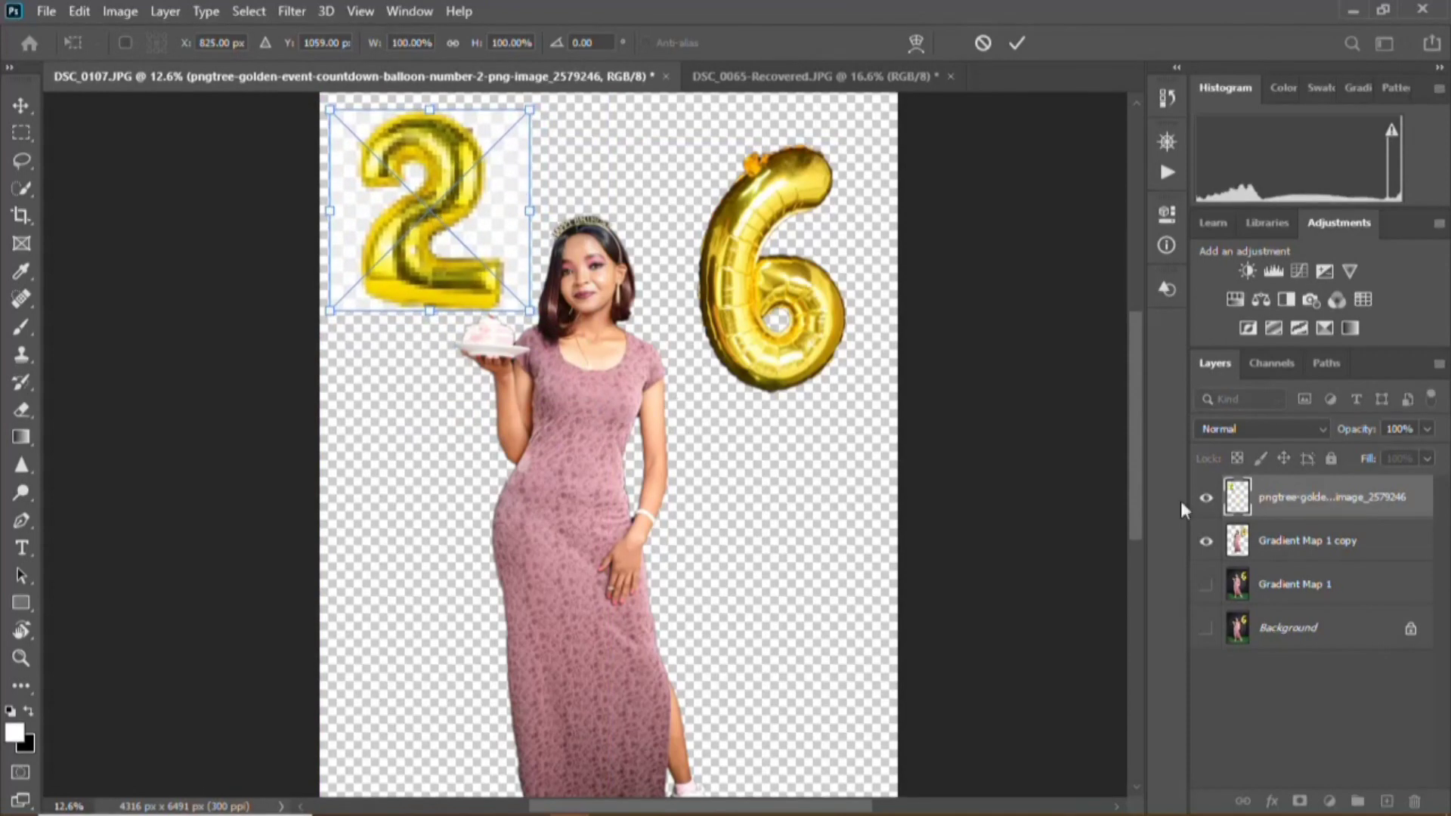
left_click_drag(1301, 504, 1305, 557)
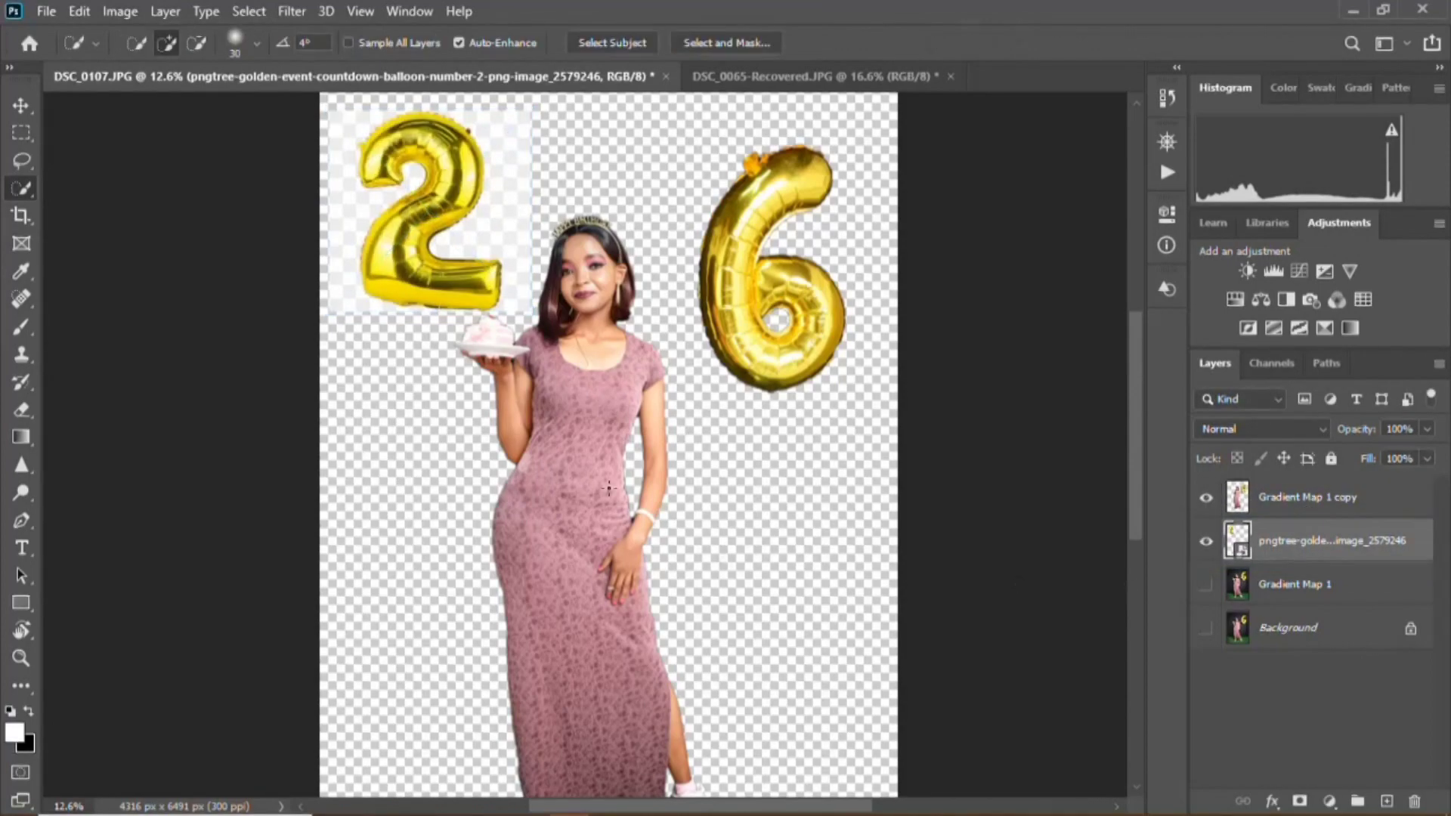
scroll(609, 489, "up", 5)
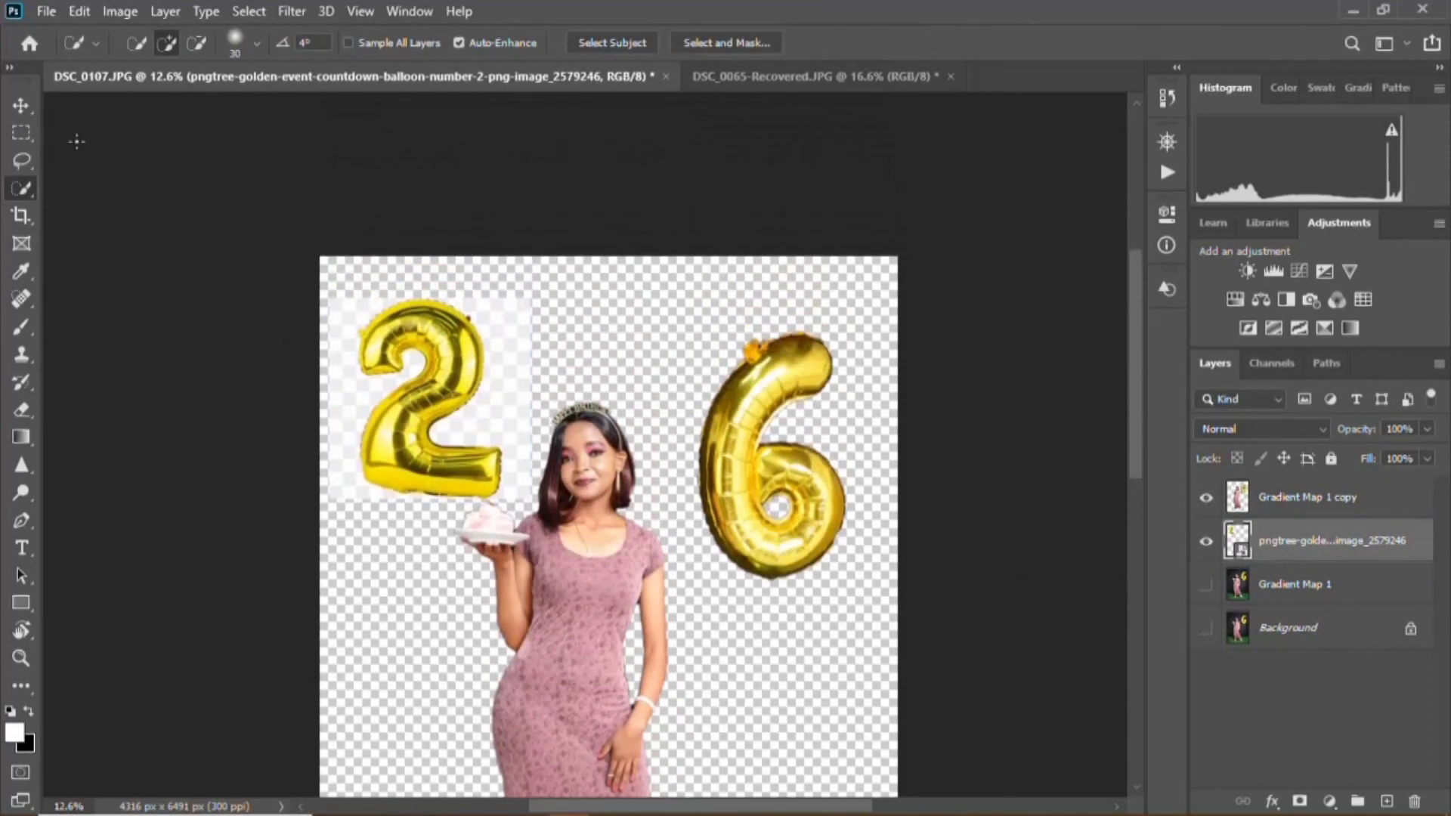
- With the Move tool, lower the 2 balloon beside the woman's head and start resizing it
left_click(23, 108)
mouse_move(463, 405)
left_mouse_down()
mouse_move(471, 462)
mouse_move(454, 449)
left_mouse_up()
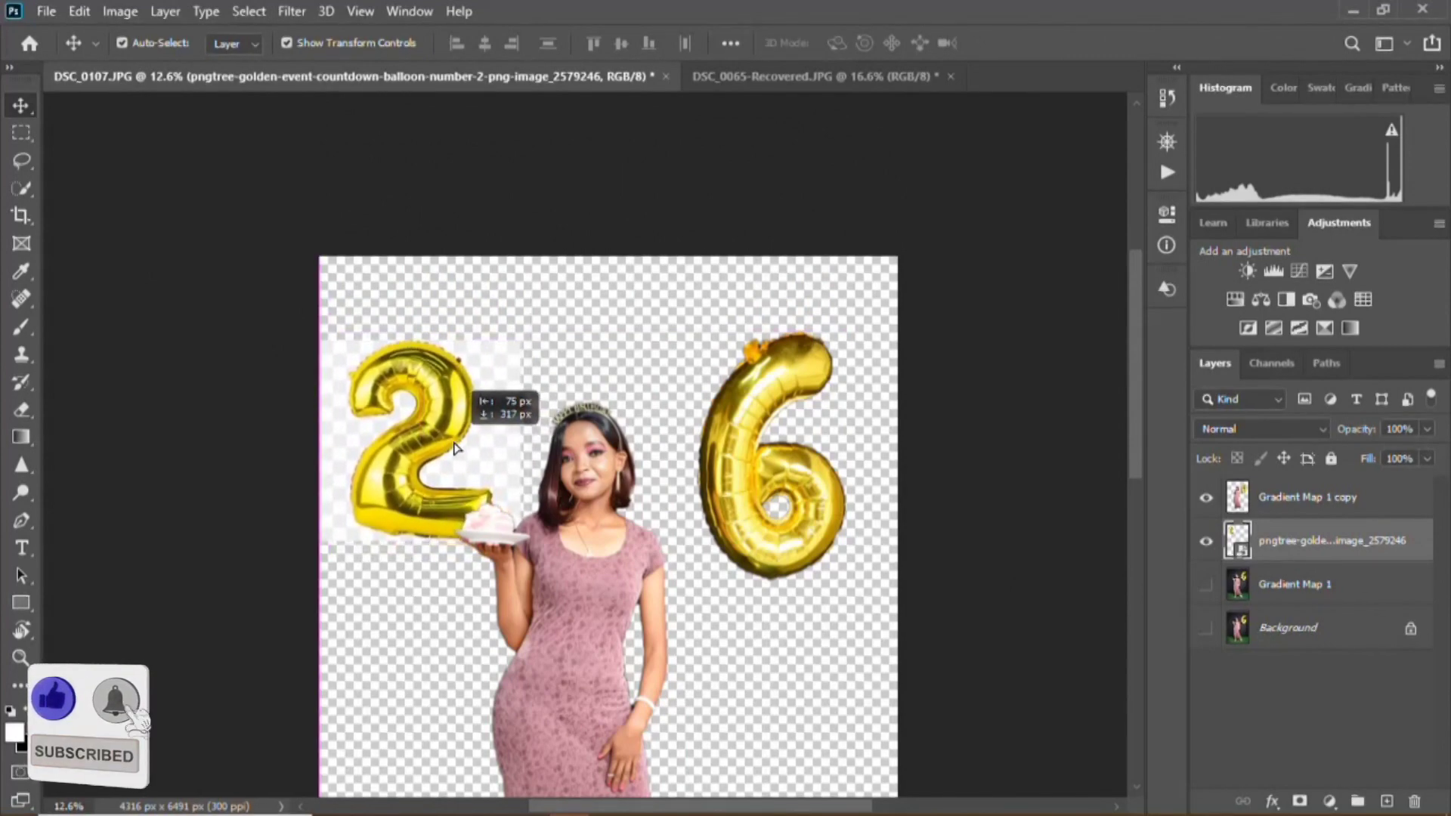
left_click_drag(455, 449, 458, 448)
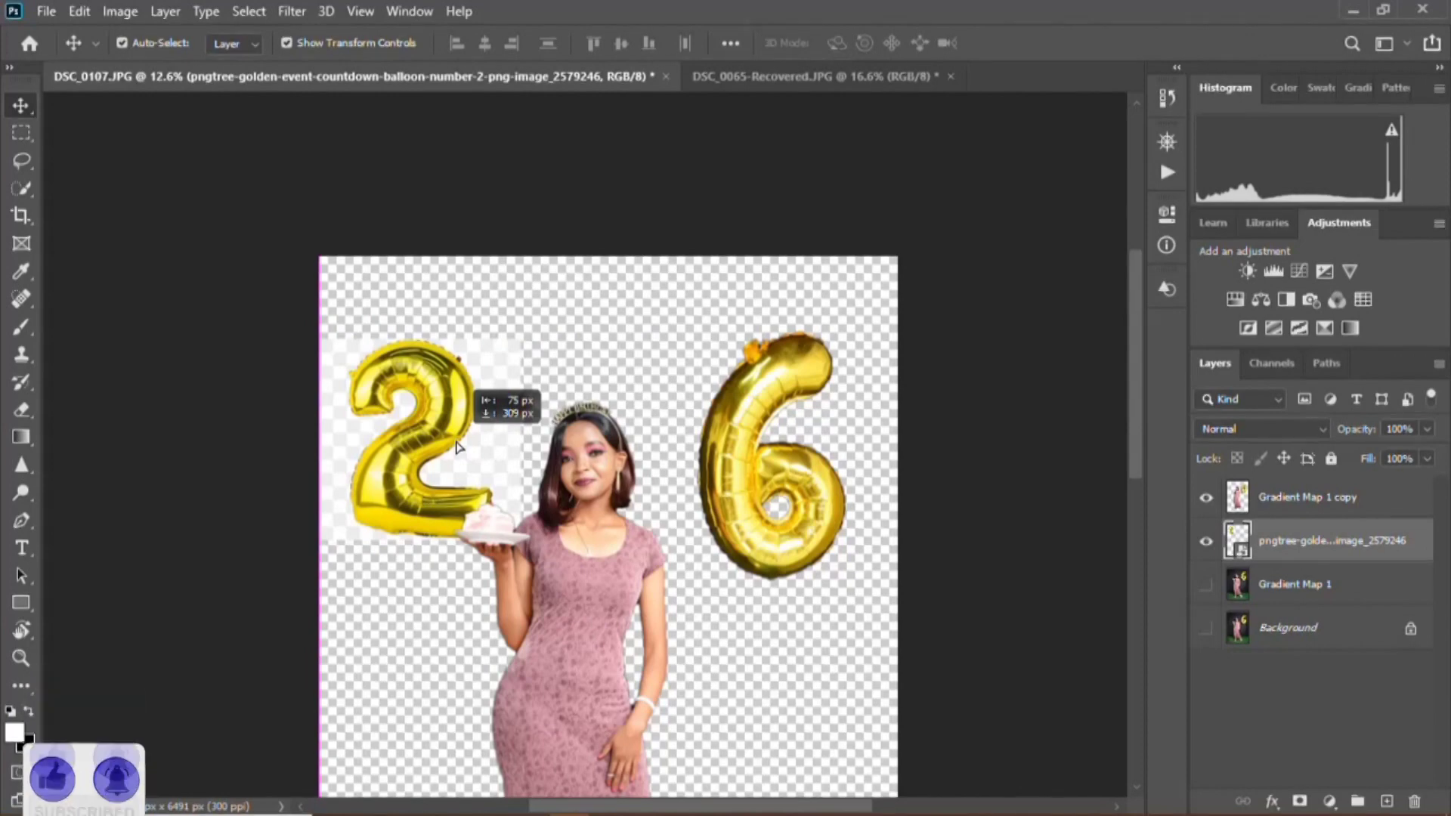
left_click_drag(458, 447, 459, 448)
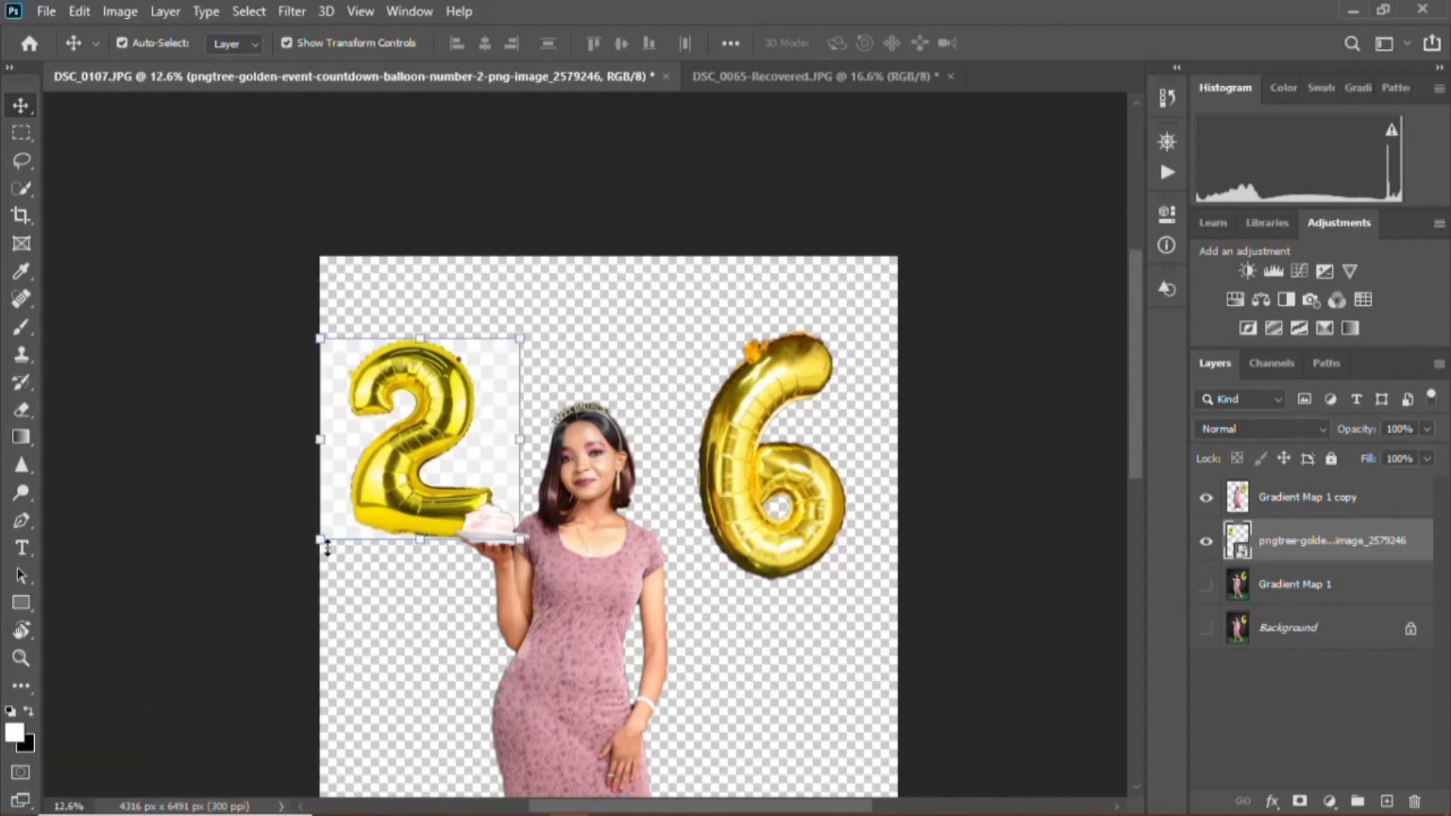
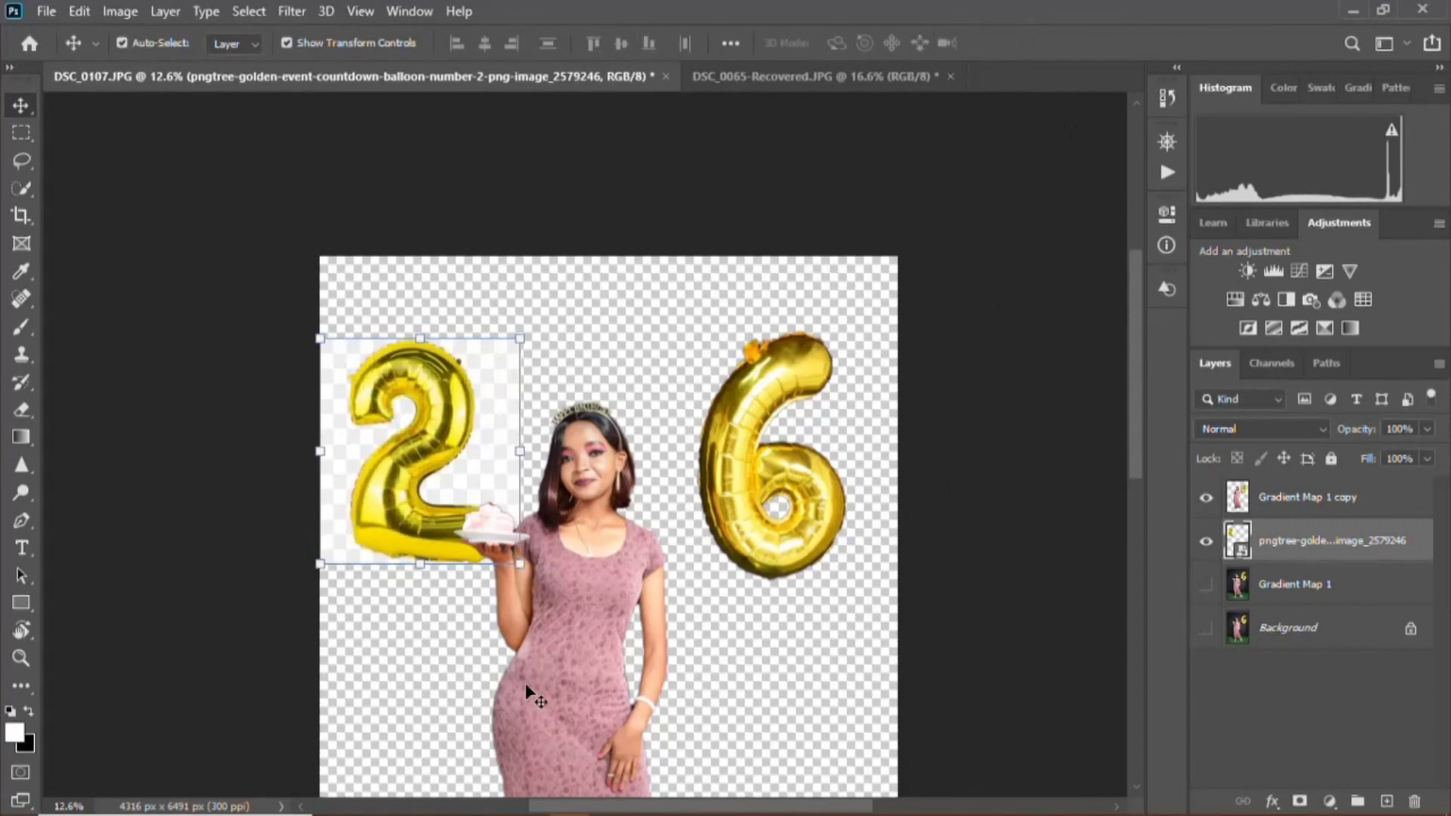
scroll(525, 665, "down", 2)
scroll(515, 640, "down", 1)
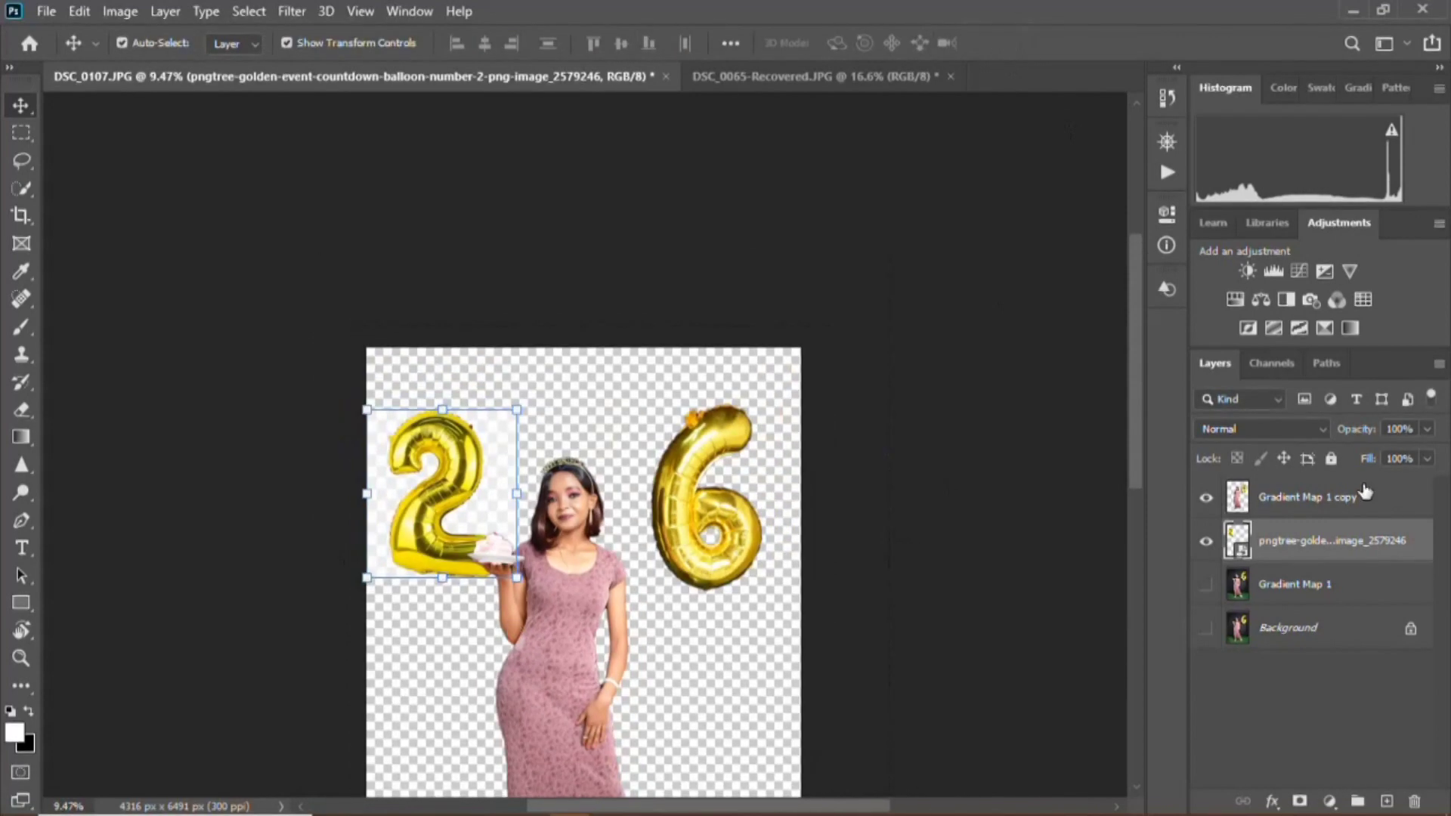
- Rasterize the 2 balloon and Magic Eraser its white box, checking against the dark background
left_click(1207, 585)
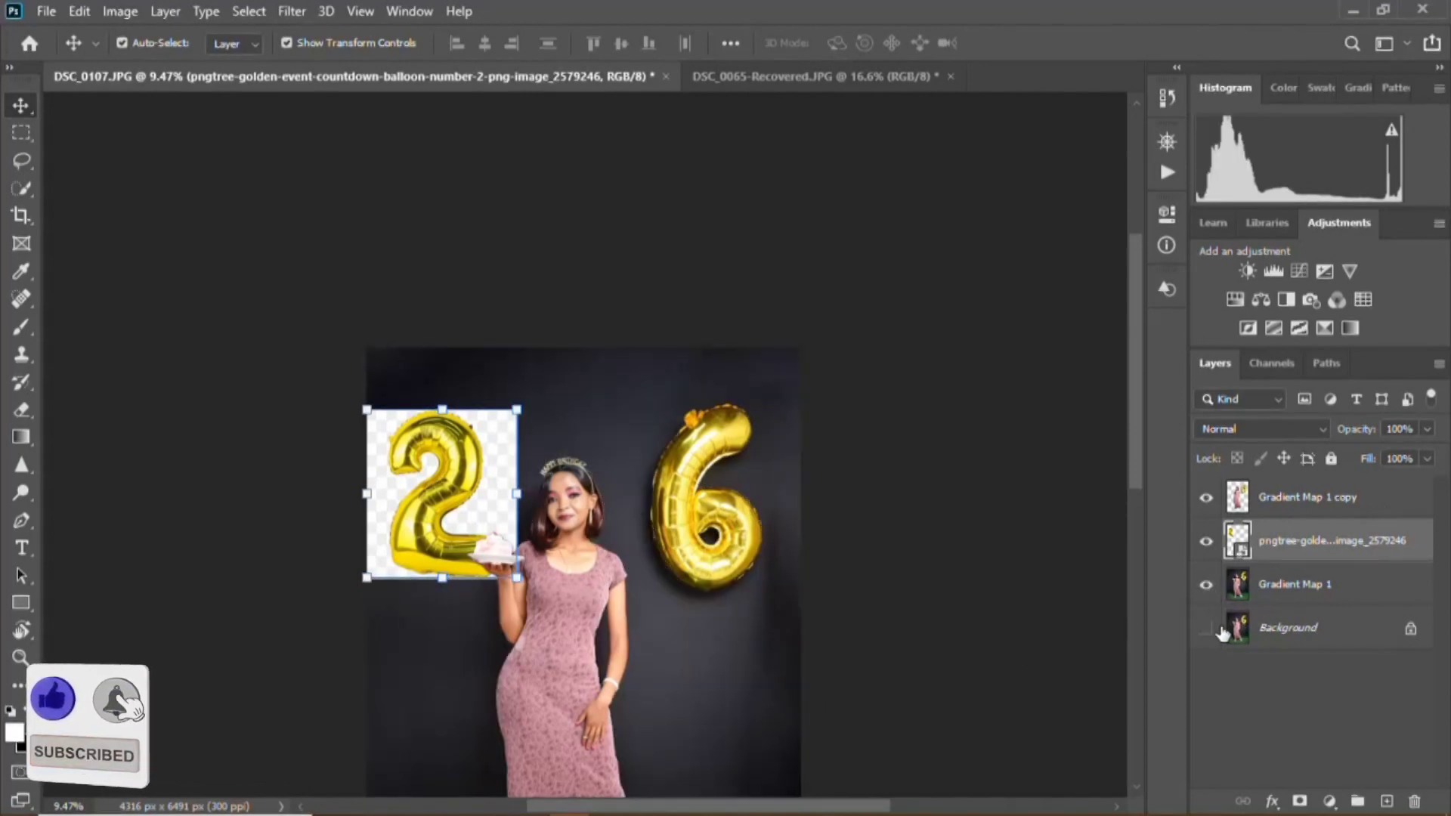
left_click(1208, 589)
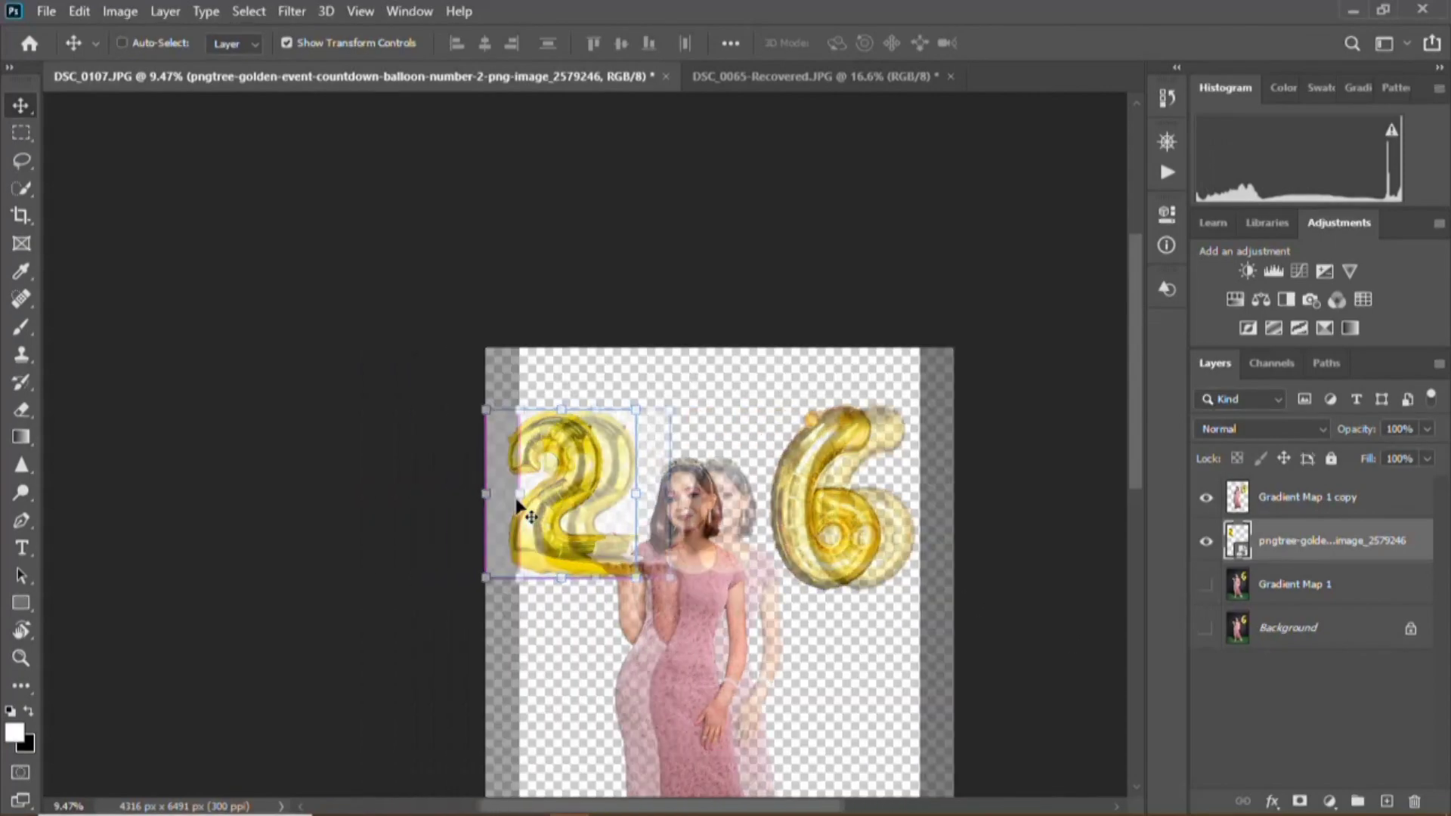
scroll(630, 382, "up", 3)
scroll(631, 382, "up", 2)
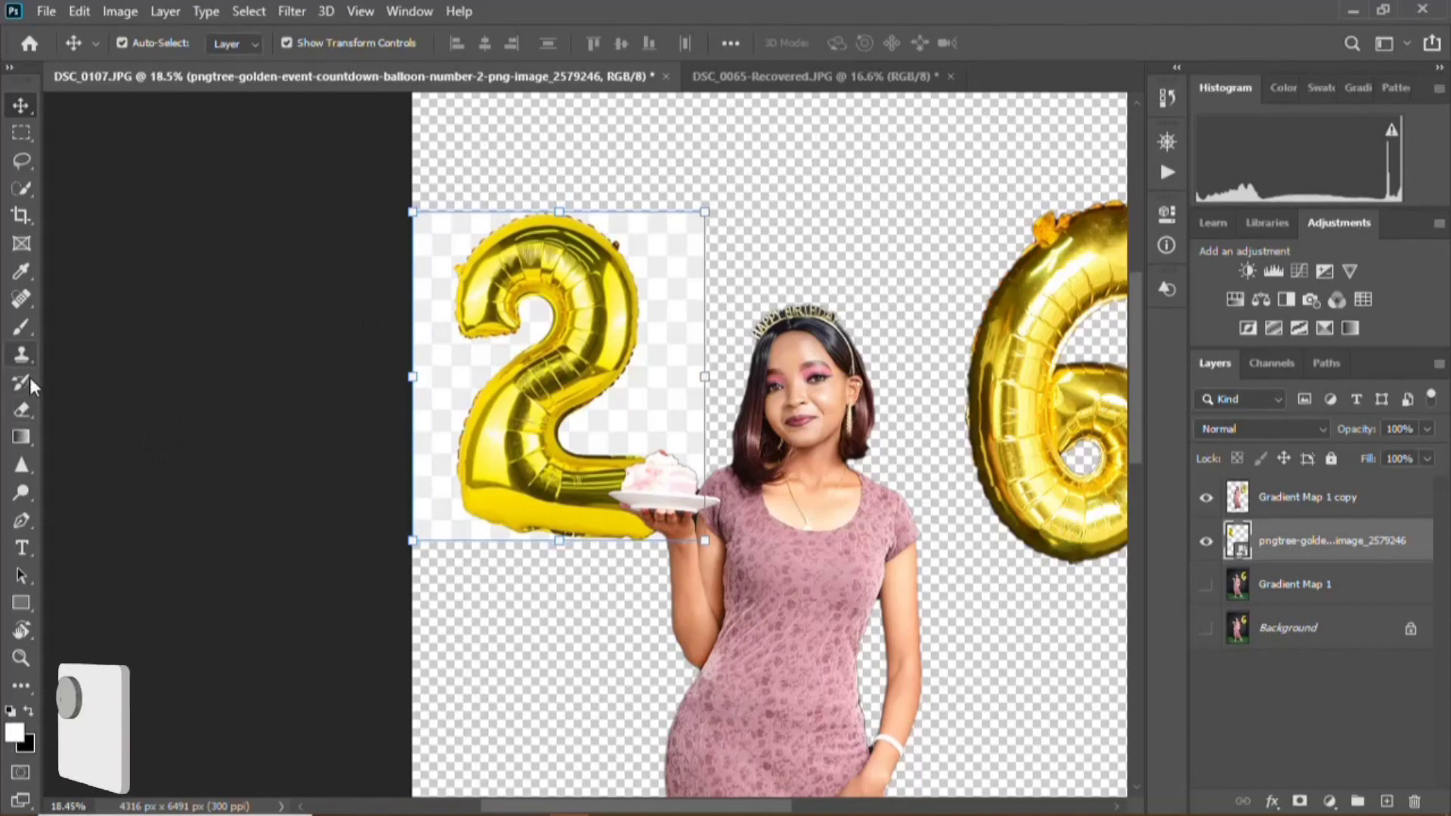
left_click(19, 420)
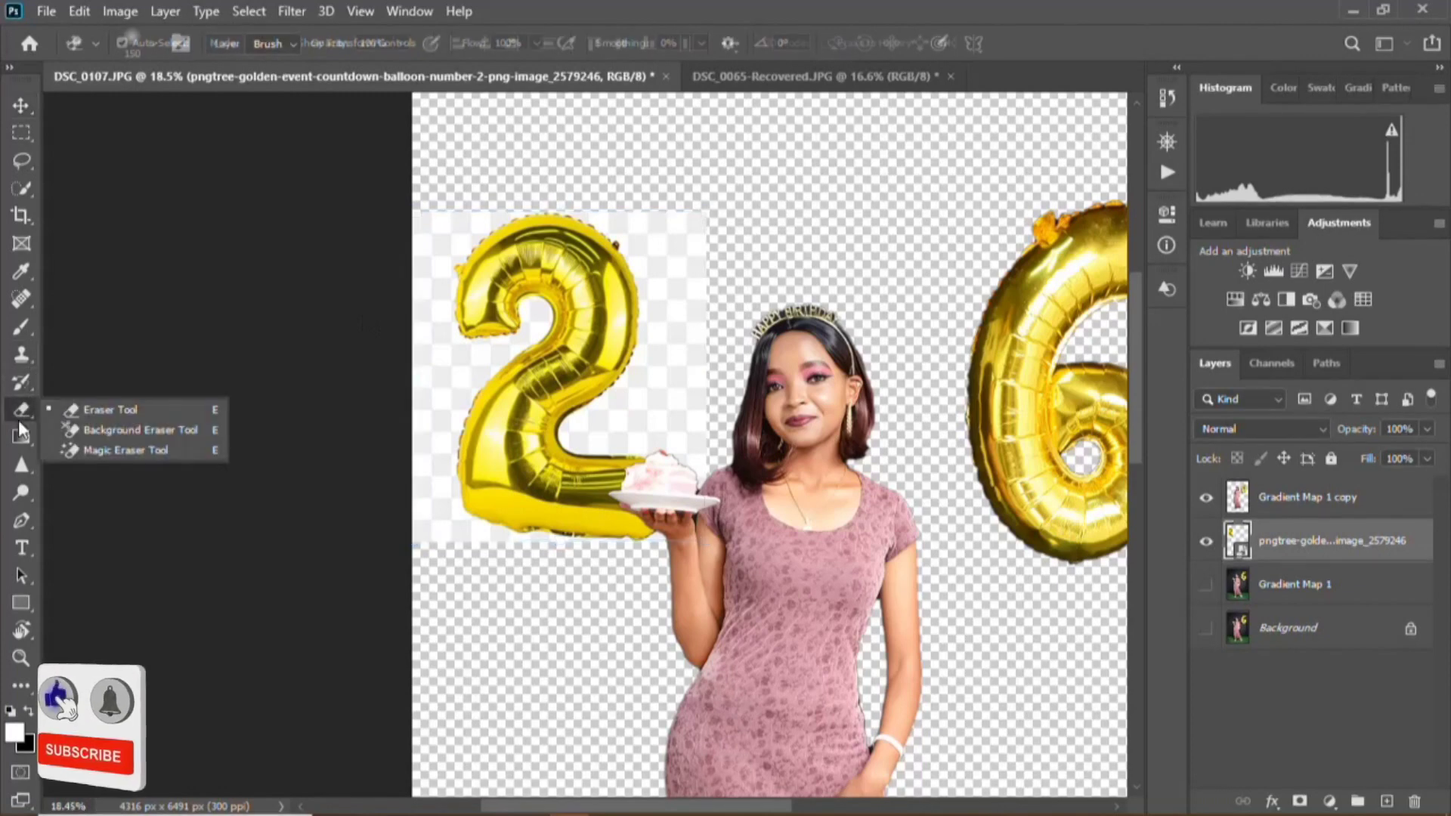
left_click(95, 450)
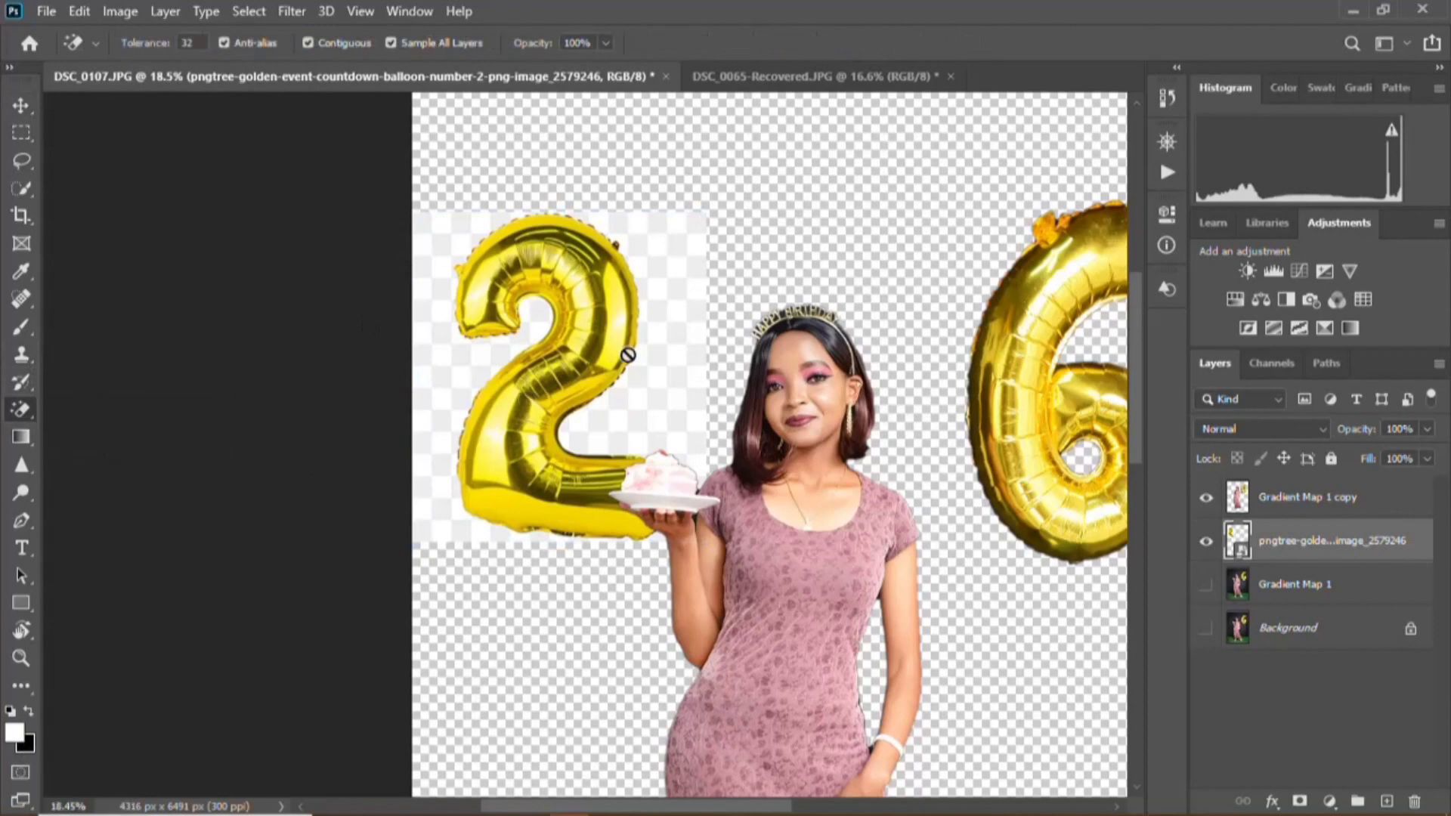
left_click(674, 318)
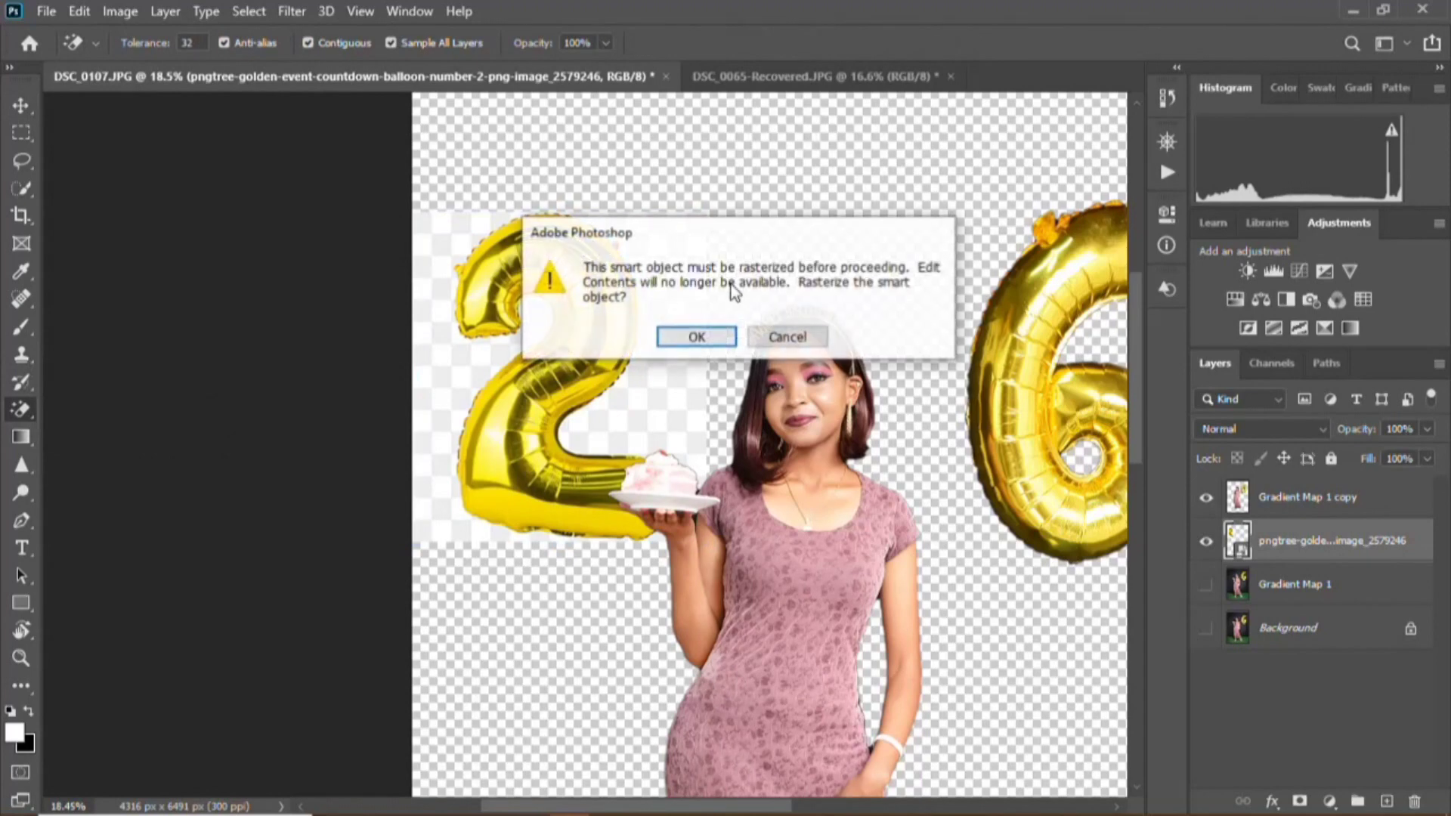
left_click(716, 338)
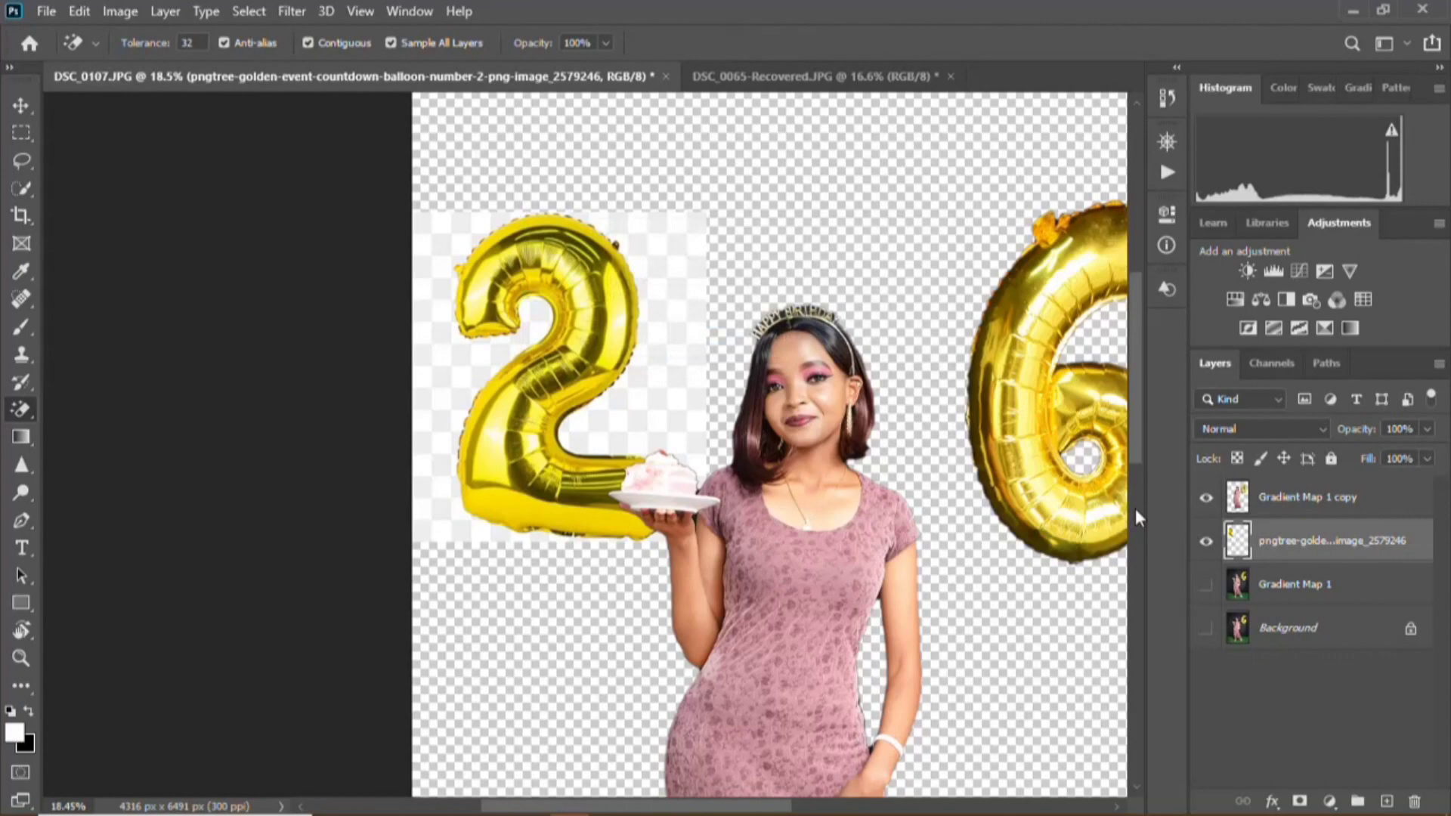
scroll(849, 517, "up", 2)
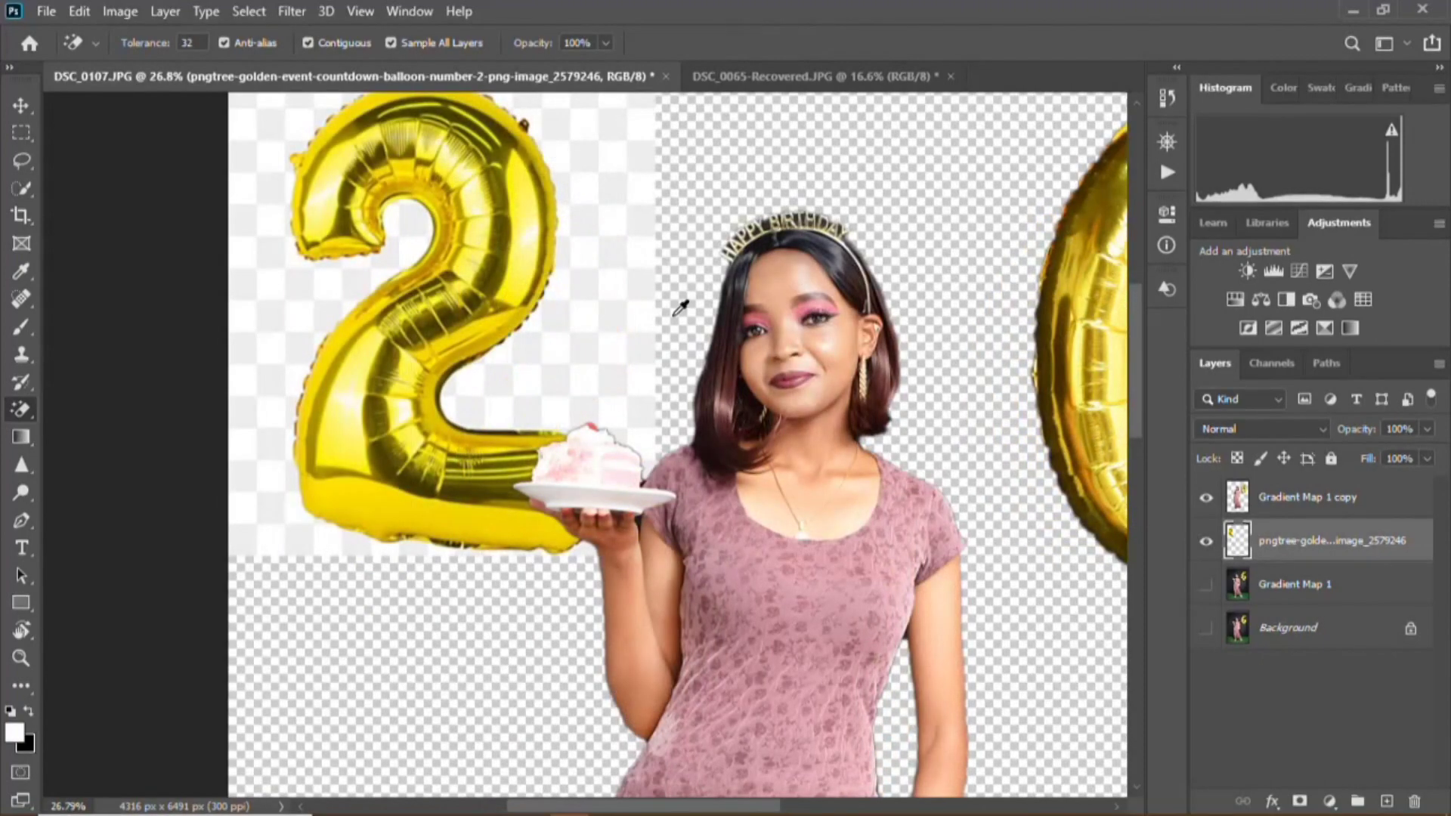
left_click(605, 252)
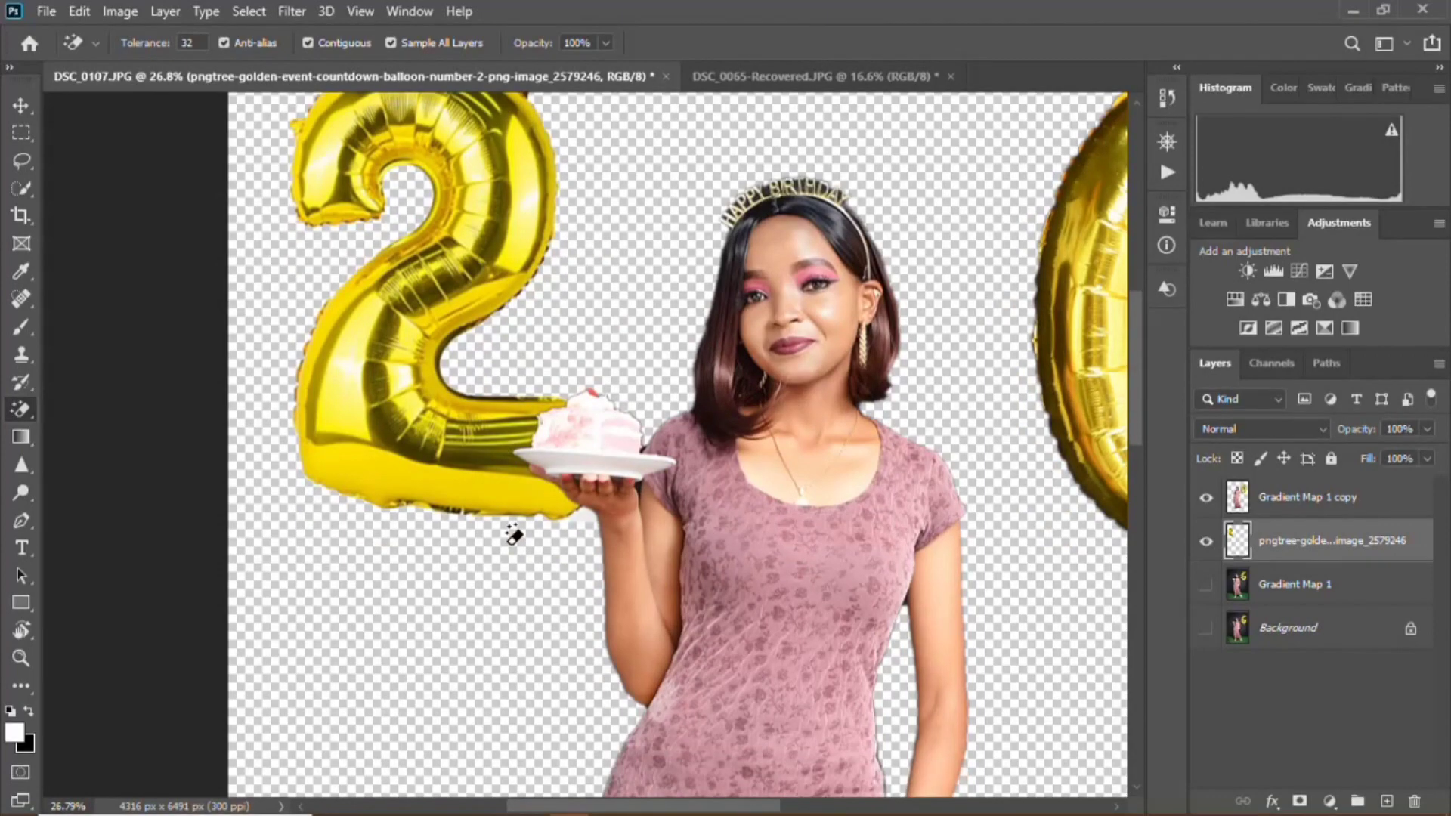
scroll(495, 530, "down", 5)
scroll(757, 510, "up", 1)
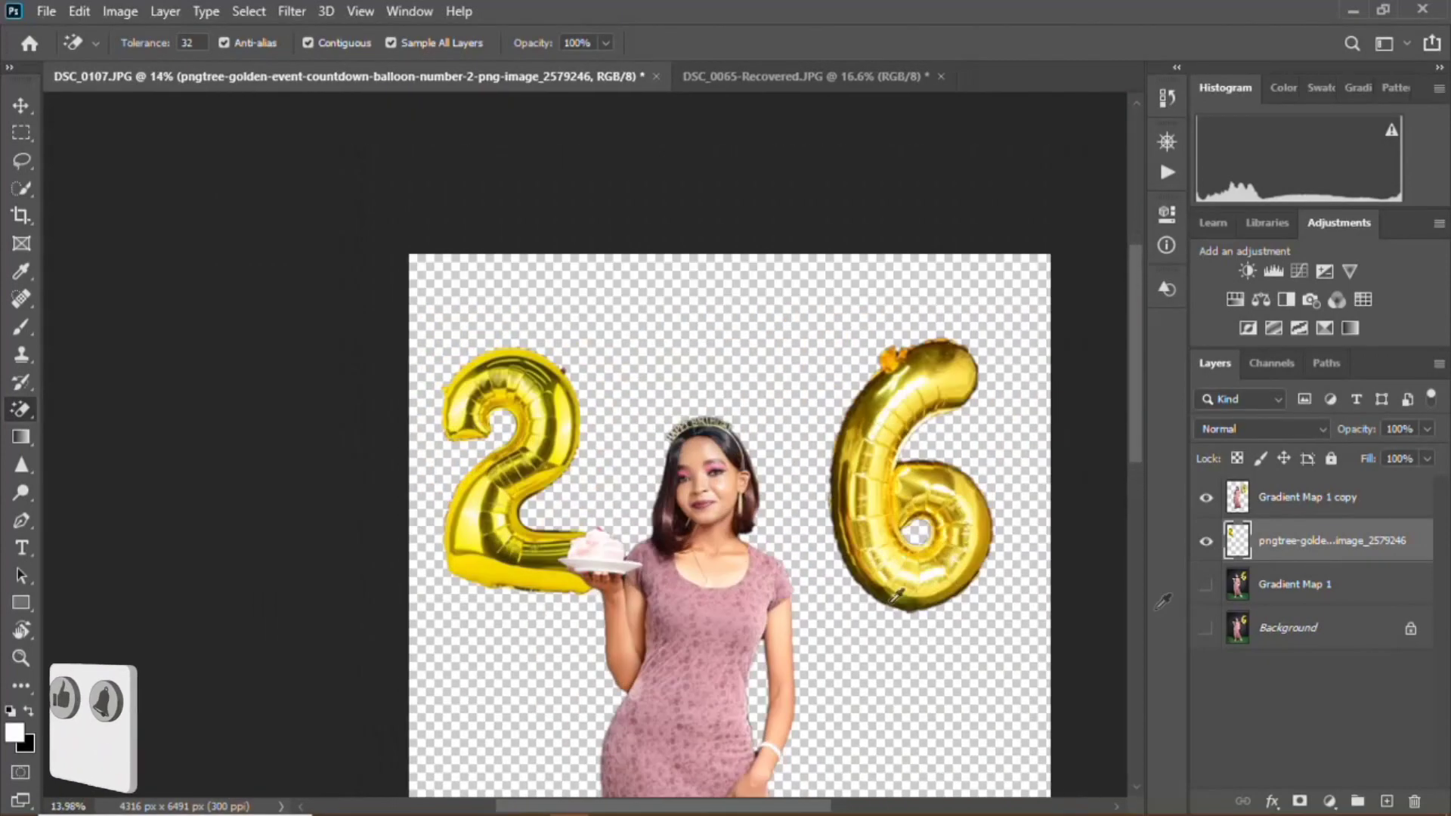
- Show the Gradient Map 1 and Background layers and lower the layer fill slightly
left_click(1206, 628)
left_click(1206, 584)
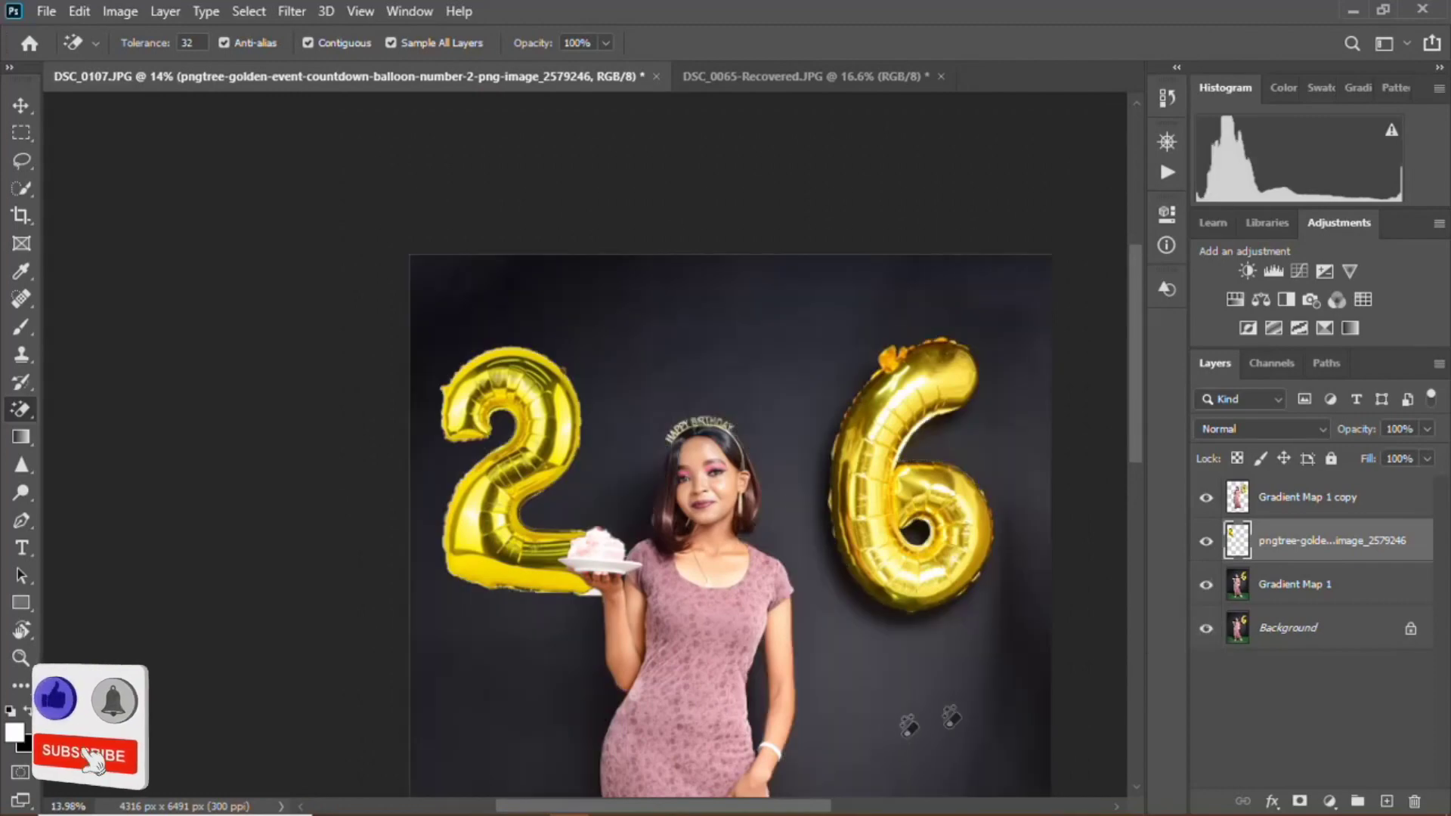
scroll(618, 586, "up", 2)
scroll(618, 586, "up", 2)
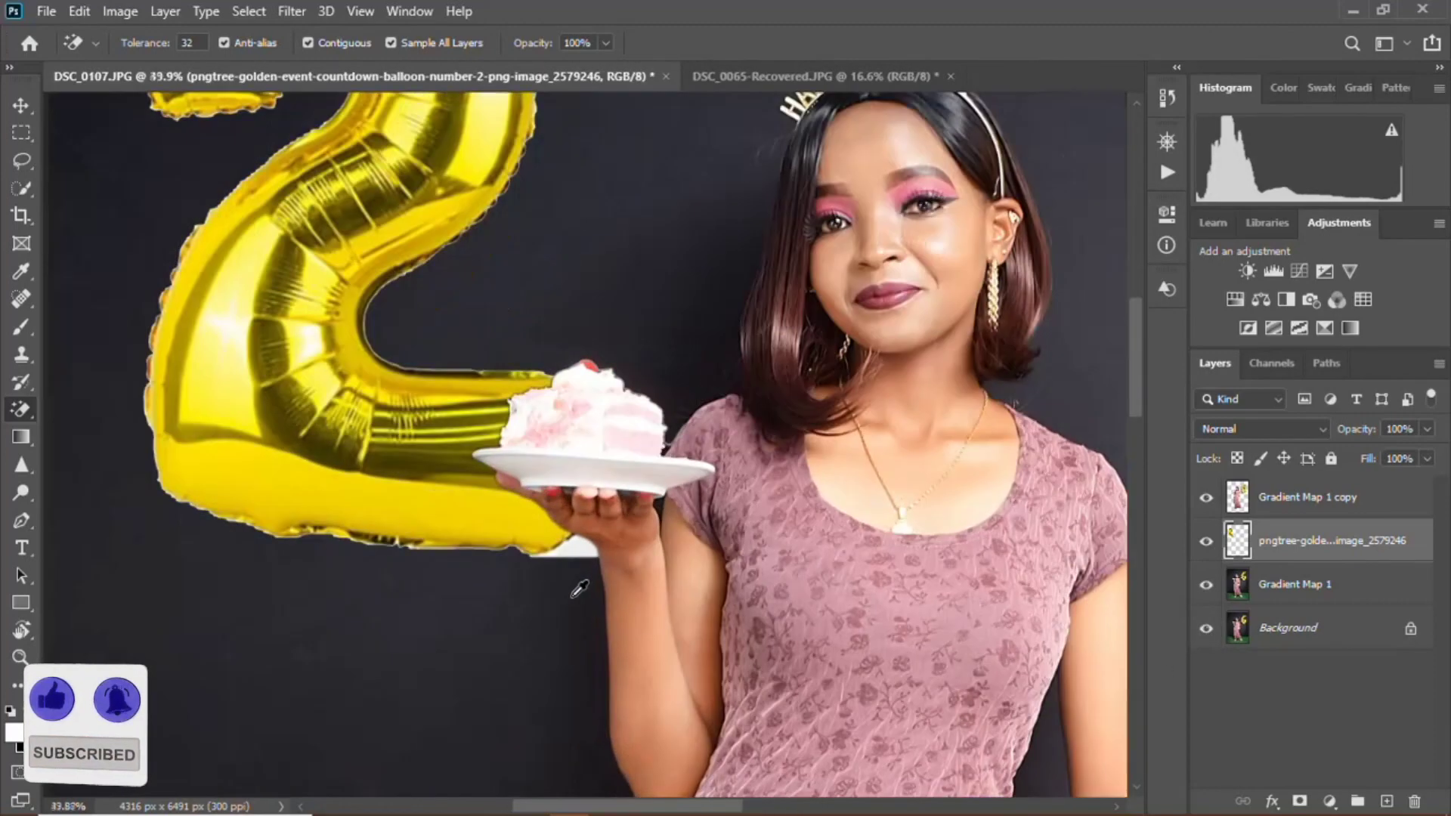
scroll(589, 555, "up", 2)
scroll(560, 492, "up", 1)
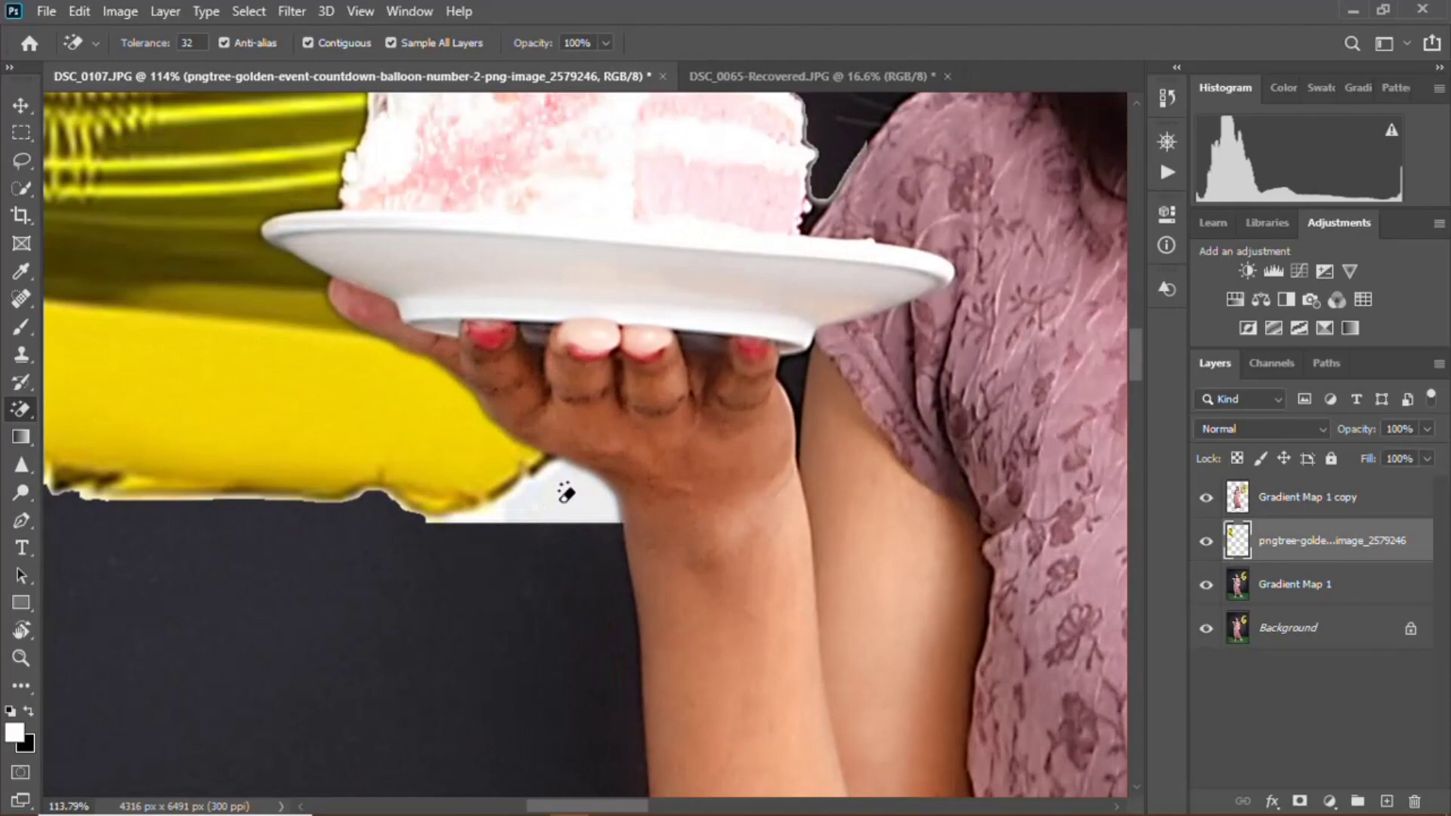
scroll(559, 492, "down", 1)
scroll(541, 544, "down", 2)
scroll(551, 563, "down", 2)
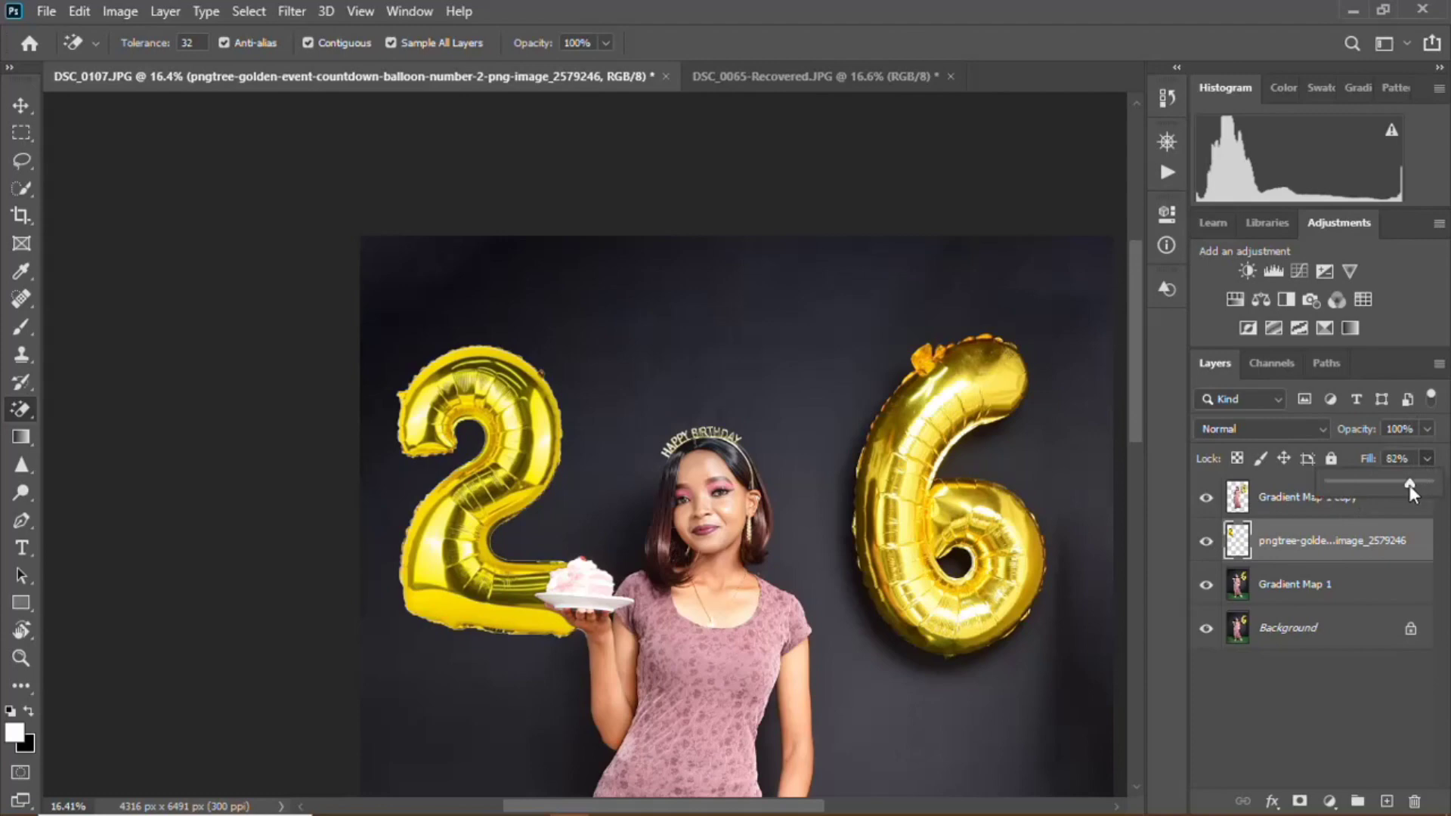
left_click_drag(1409, 485, 1440, 485)
scroll(552, 493, "down", 1)
scroll(544, 500, "down", 3)
scroll(533, 505, "up", 2)
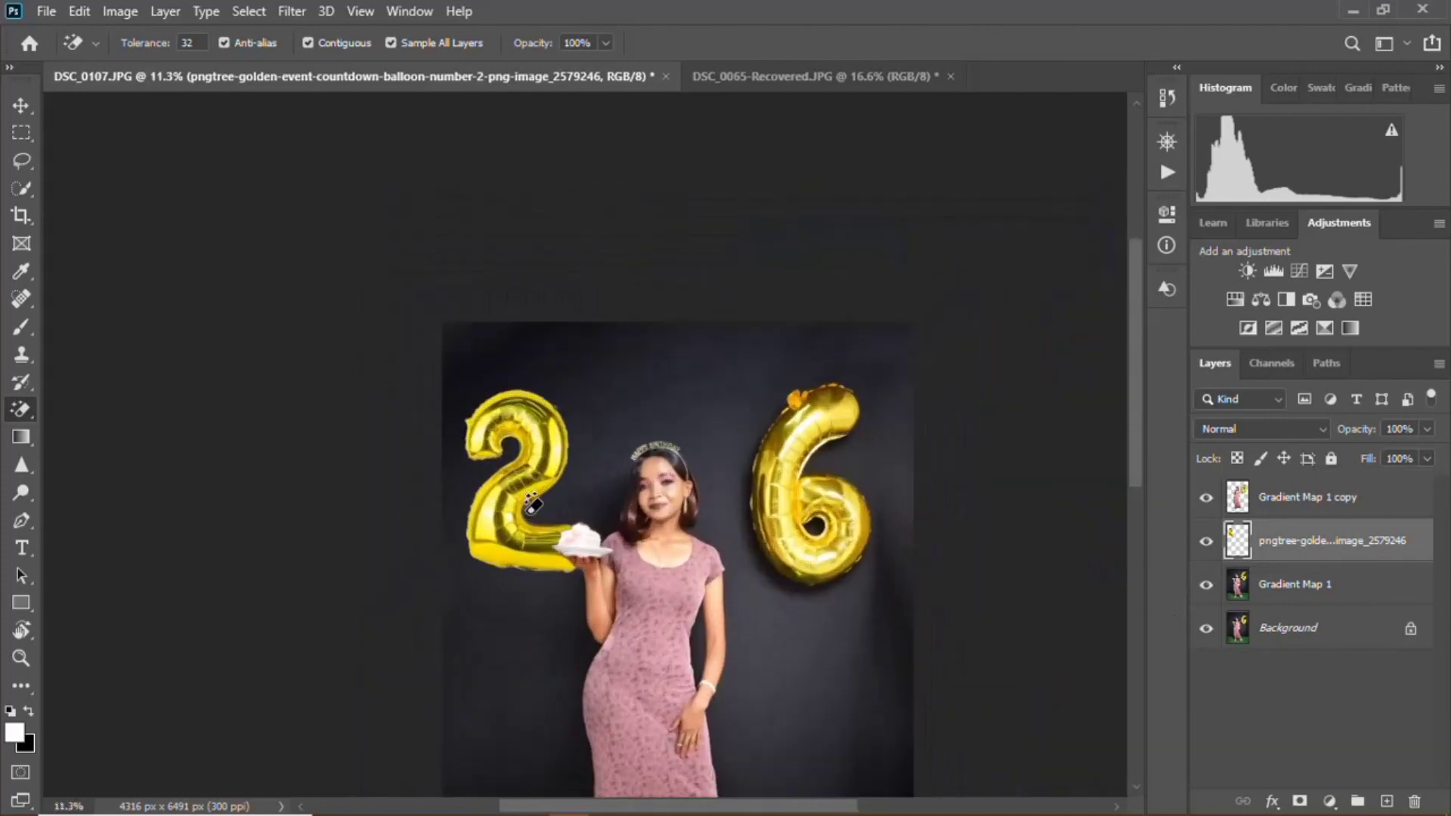
- Scale the 2 balloon up to match the 6 and erase the white patch beside the cake
left_click(21, 105)
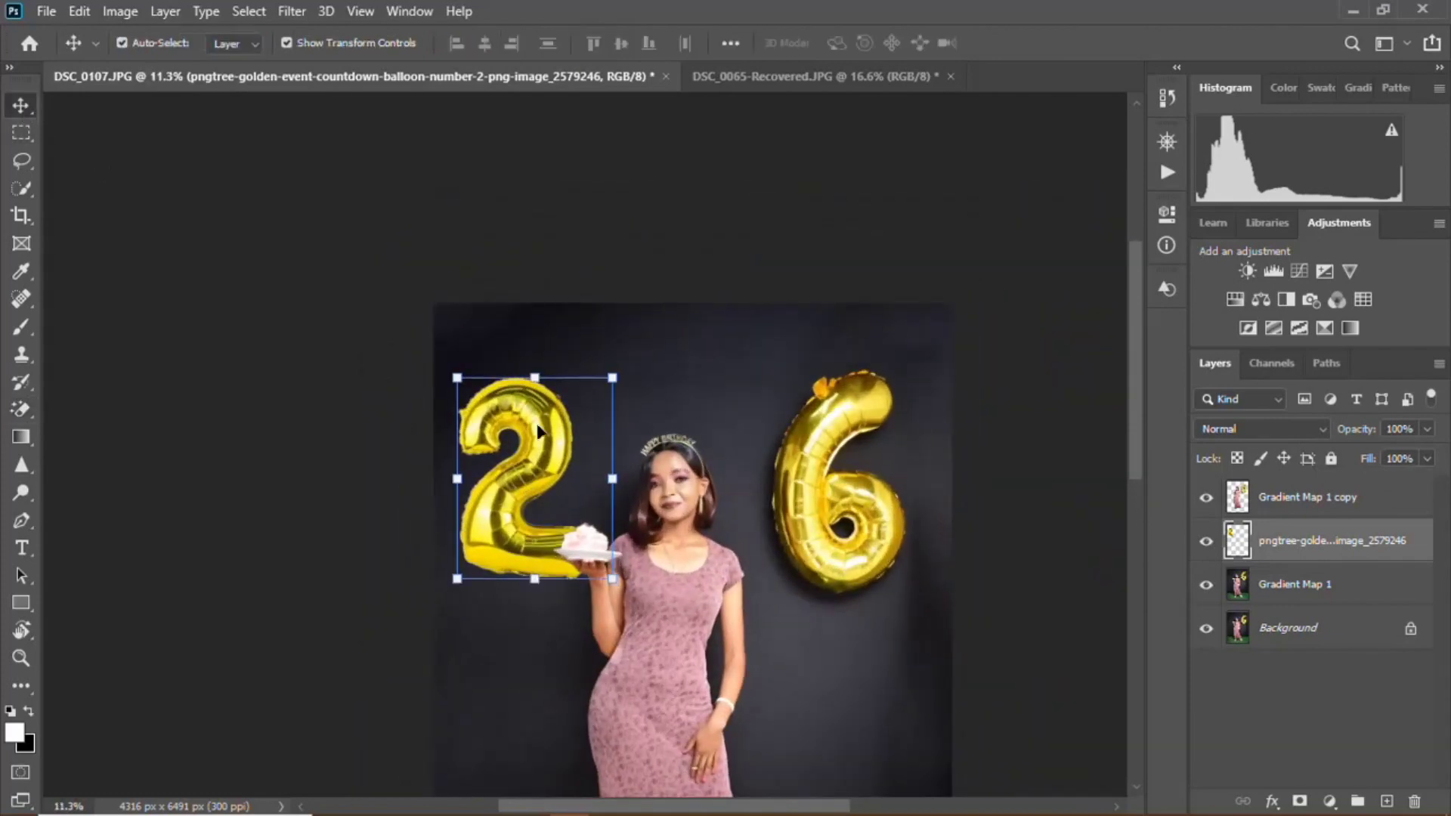
left_click(457, 578)
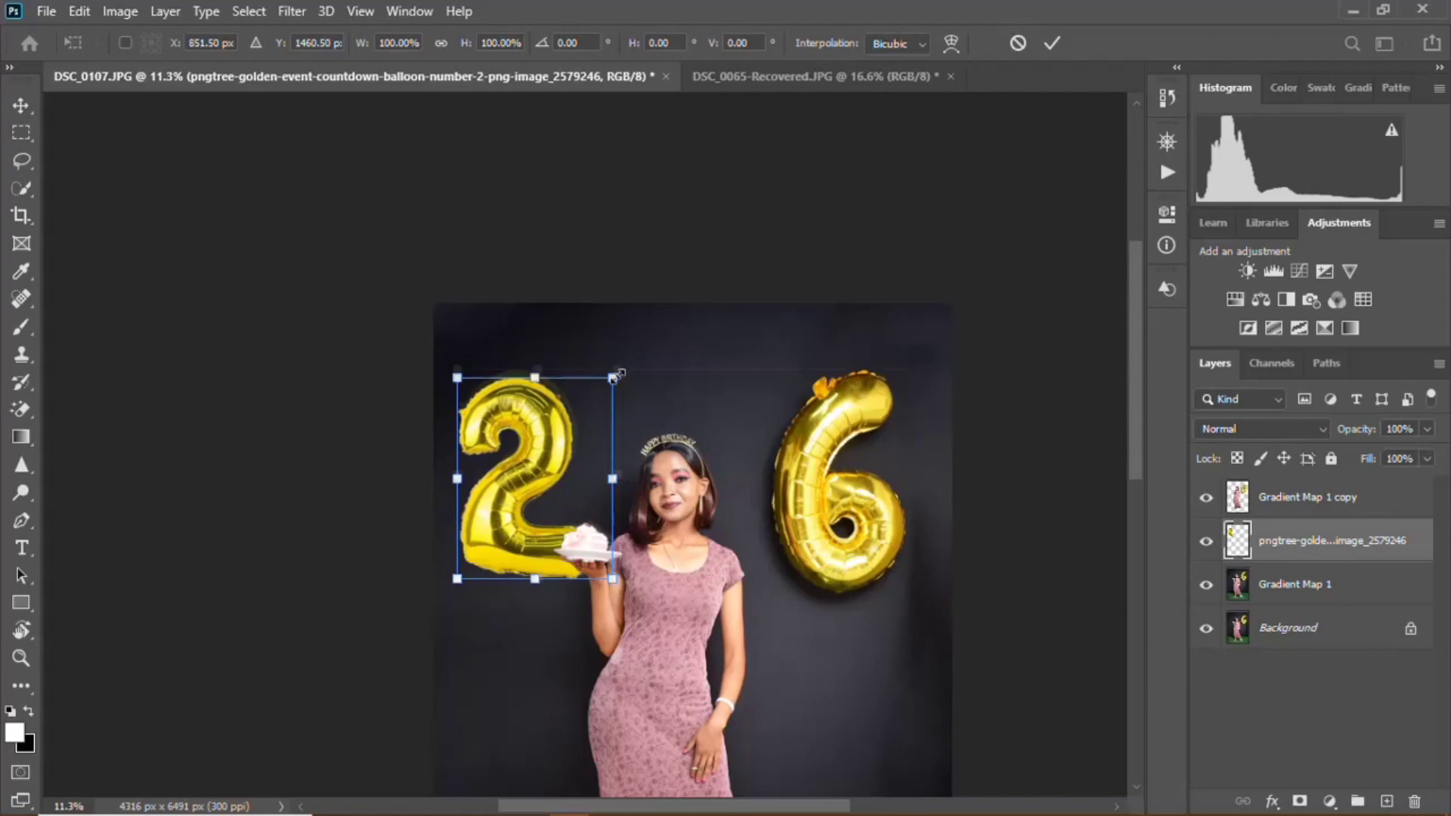
left_click_drag(614, 377, 623, 368)
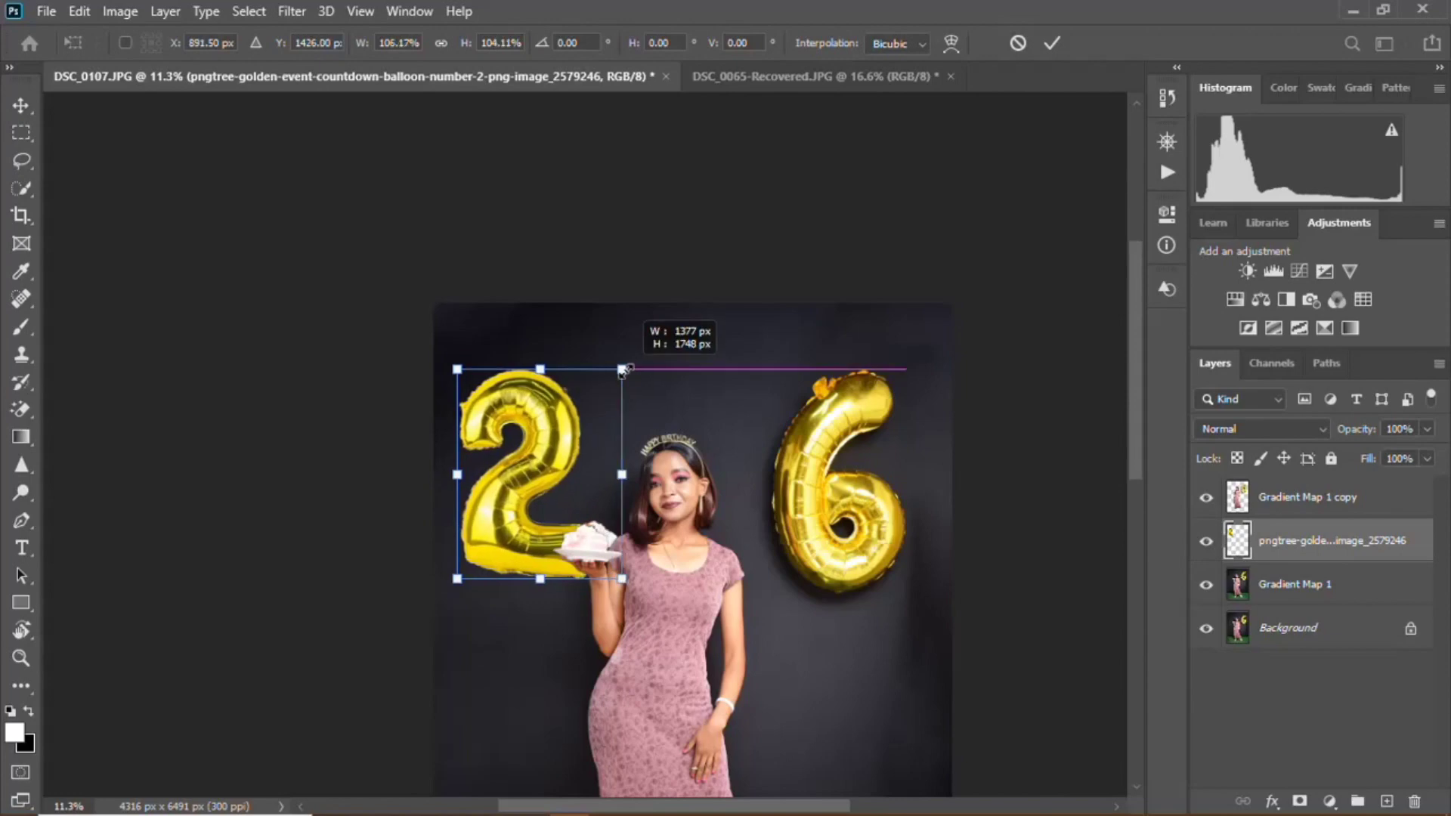
scroll(612, 681, "up", 5)
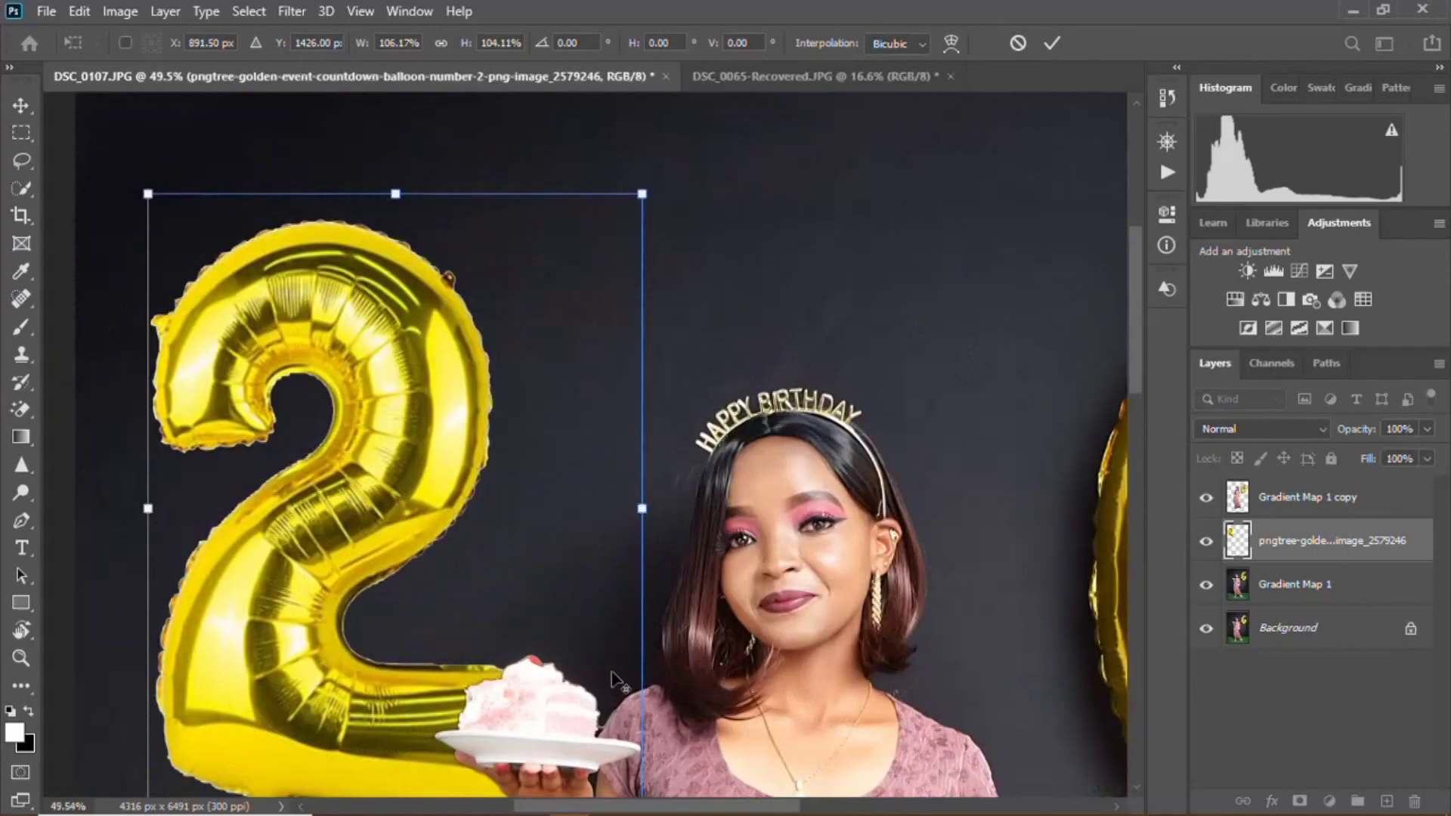
scroll(612, 680, "up", 2)
left_click(21, 408)
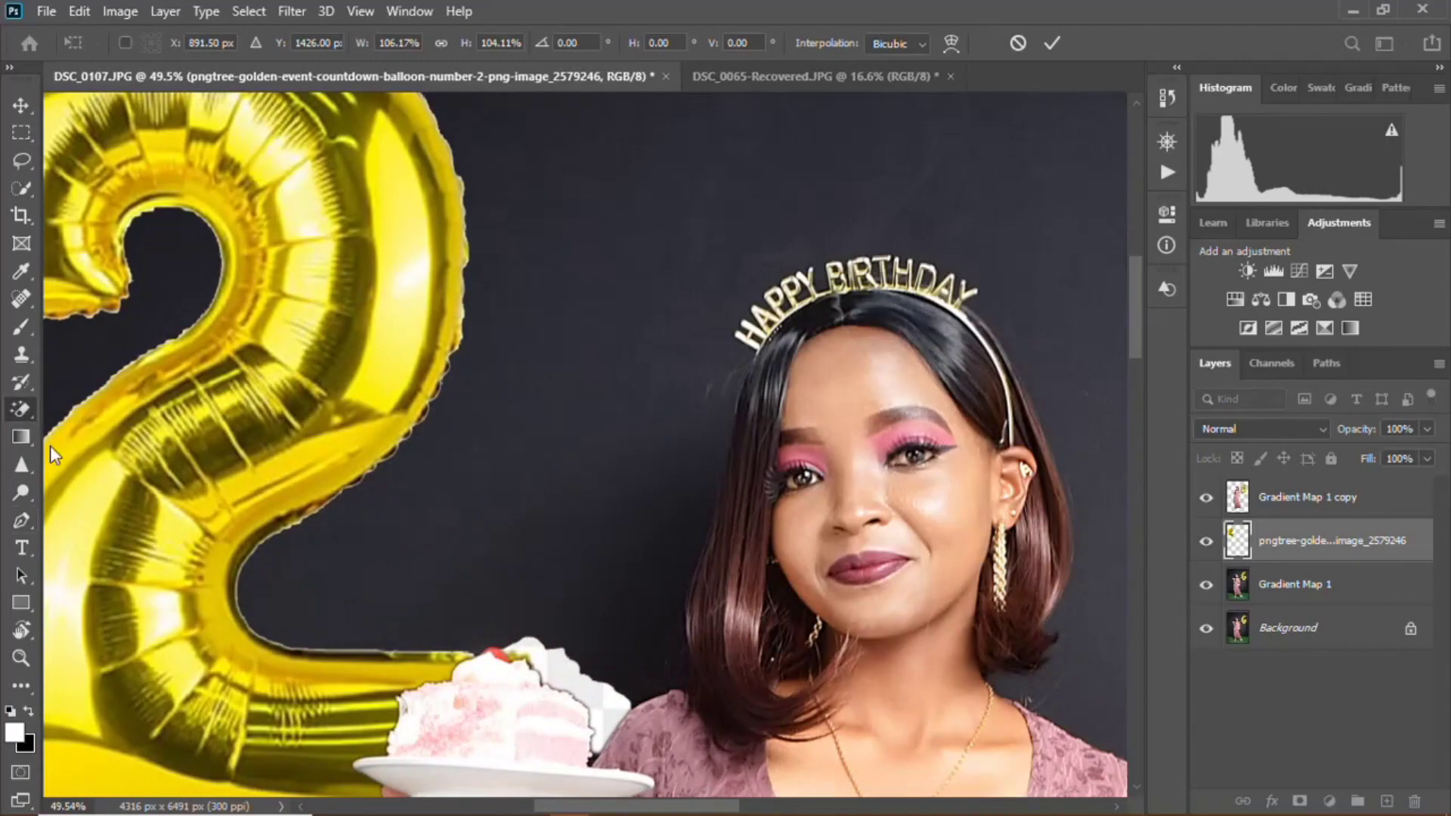
scroll(594, 491, "down", 3)
scroll(594, 492, "up", 3)
left_click(566, 498)
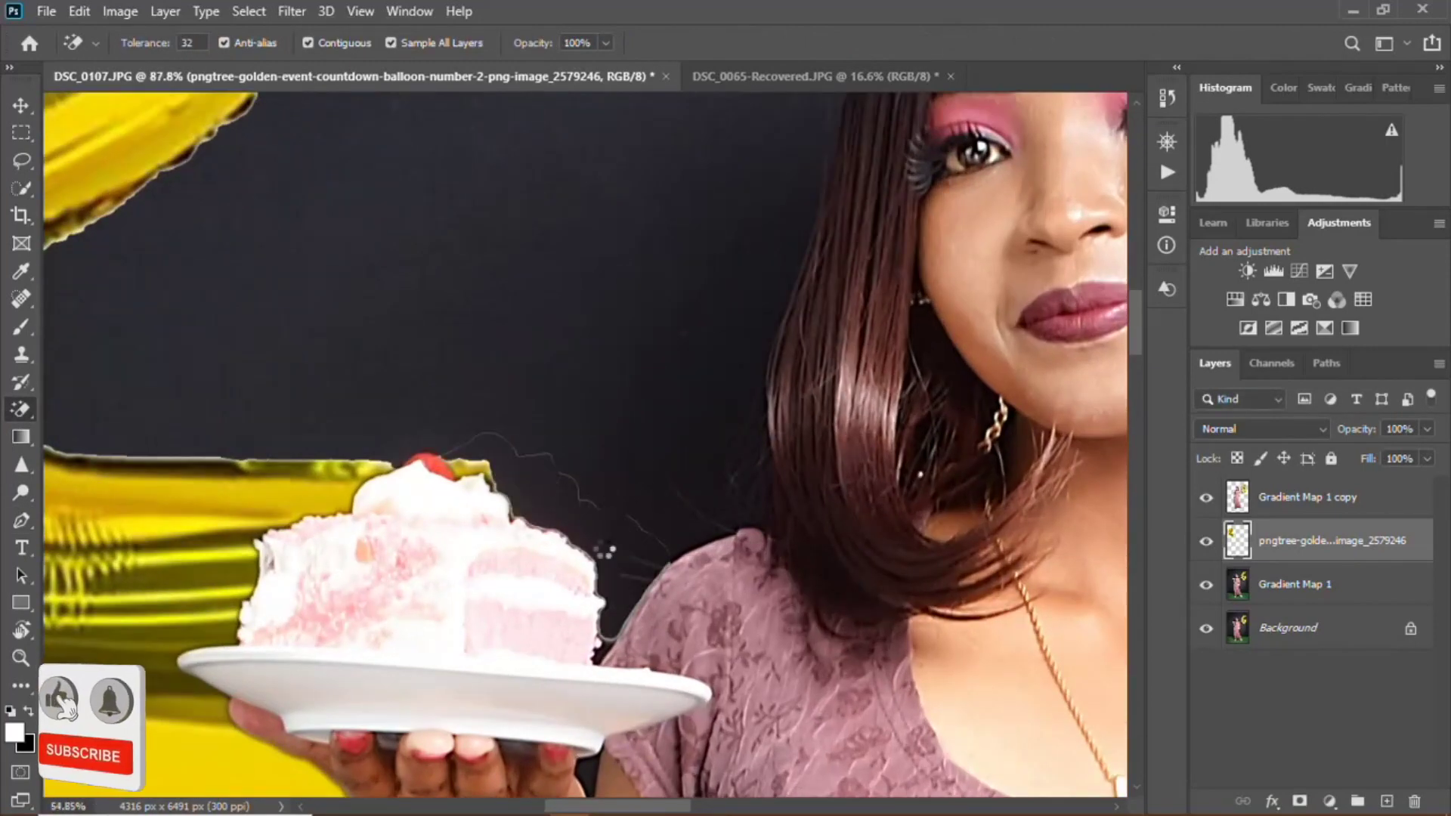
scroll(567, 510, "down", 4)
scroll(574, 516, "up", 5)
scroll(573, 516, "up", 3)
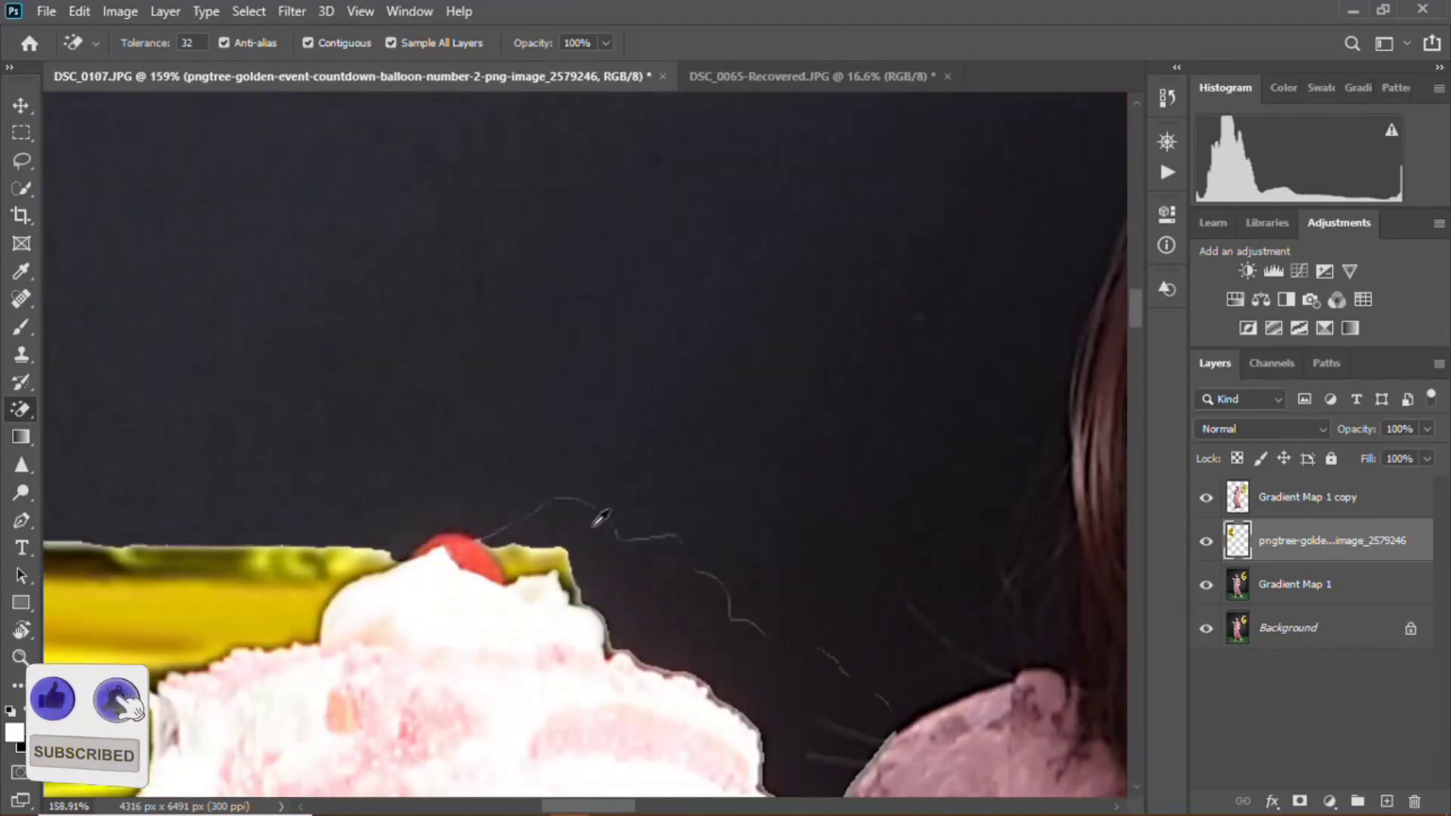
scroll(602, 510, "up", 2)
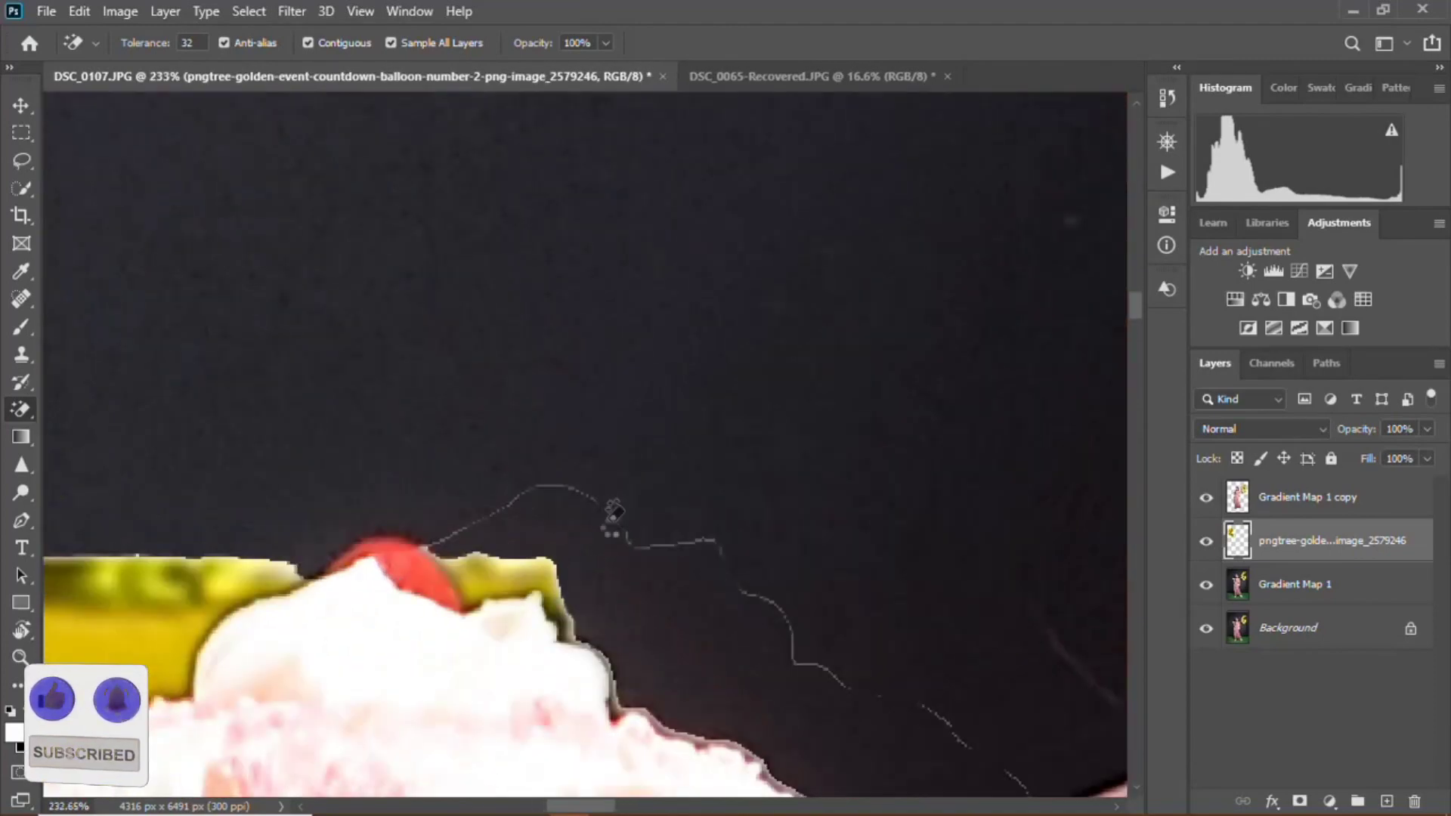
- Set the balloon layer's fill back to 100%
left_click(1427, 458)
left_click_drag(1408, 496, 1430, 488)
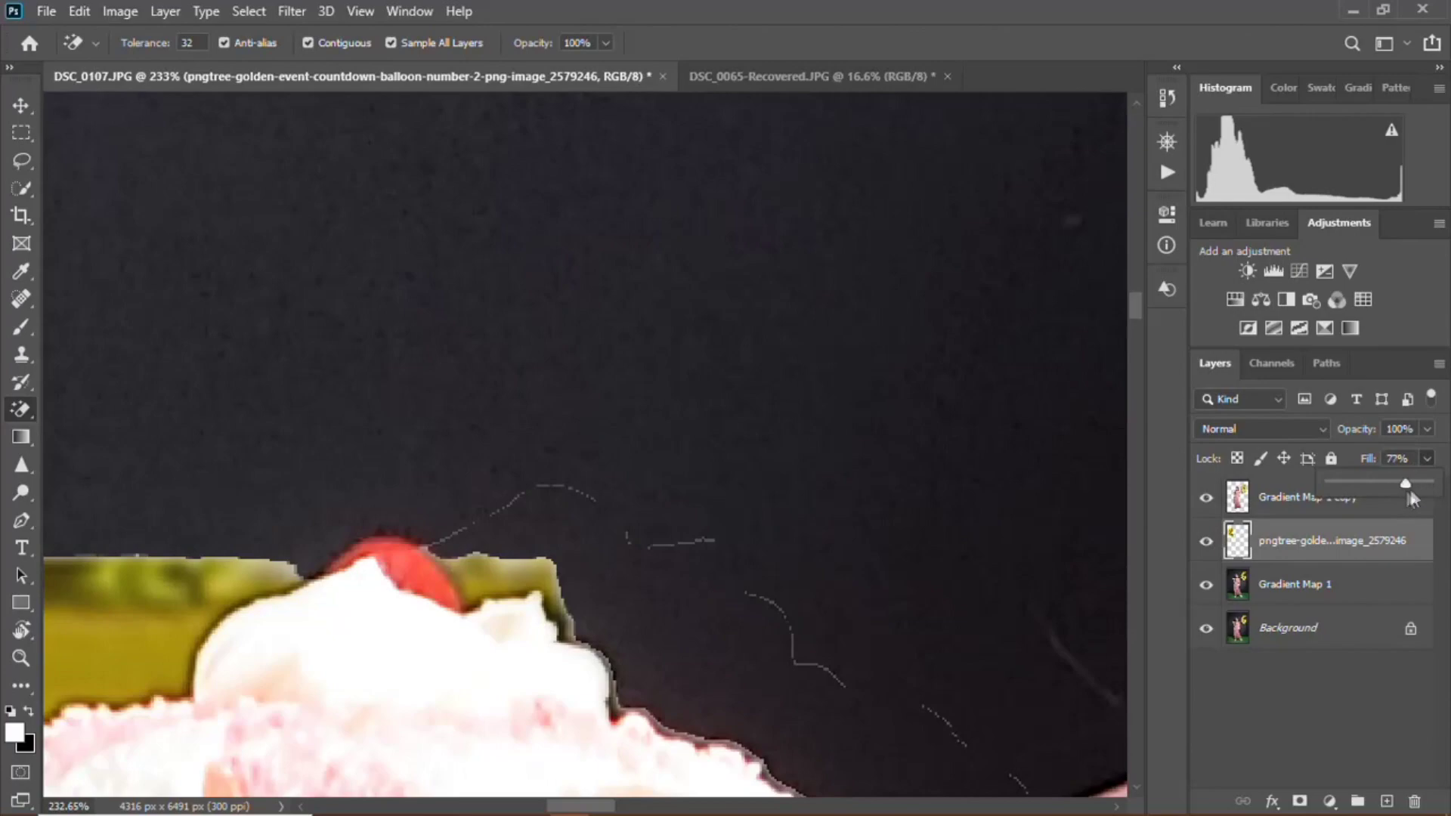
scroll(895, 533, "down", 5)
scroll(895, 533, "down", 1)
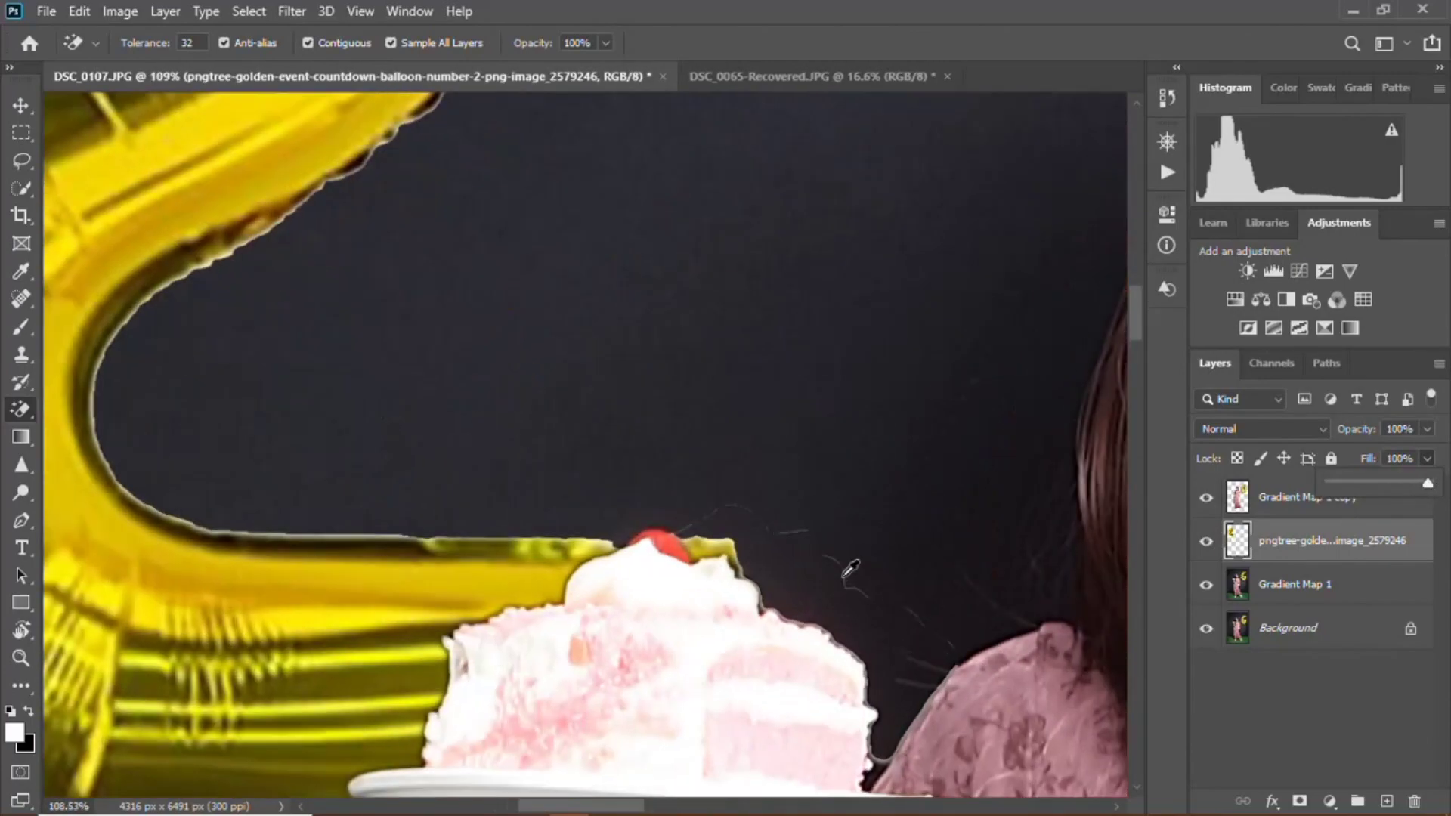
scroll(833, 516, "up", 8)
scroll(831, 510, "up", 3)
key("Return")
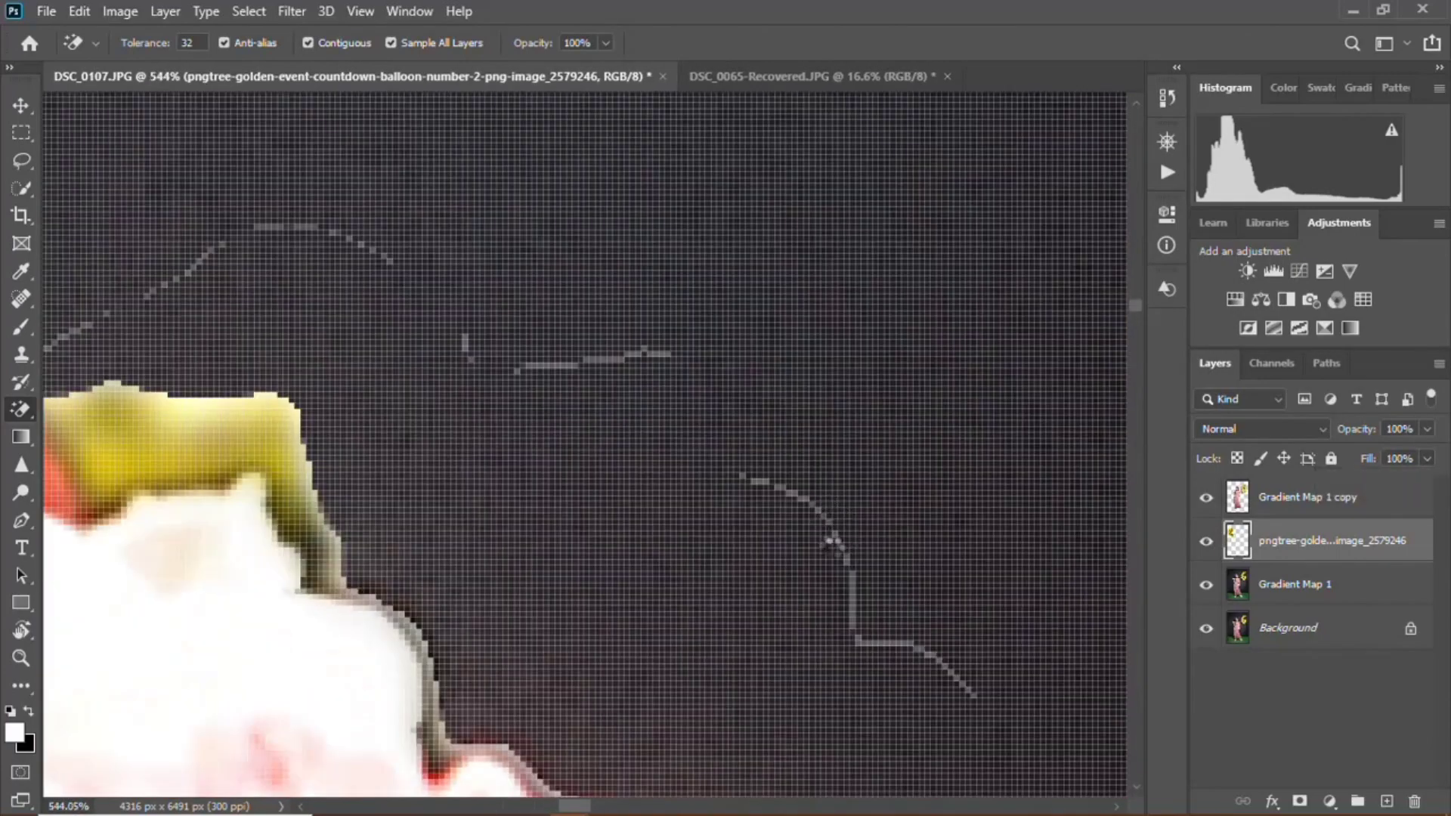
scroll(840, 541, "down", 4)
scroll(848, 567, "down", 5)
scroll(862, 612, "down", 5)
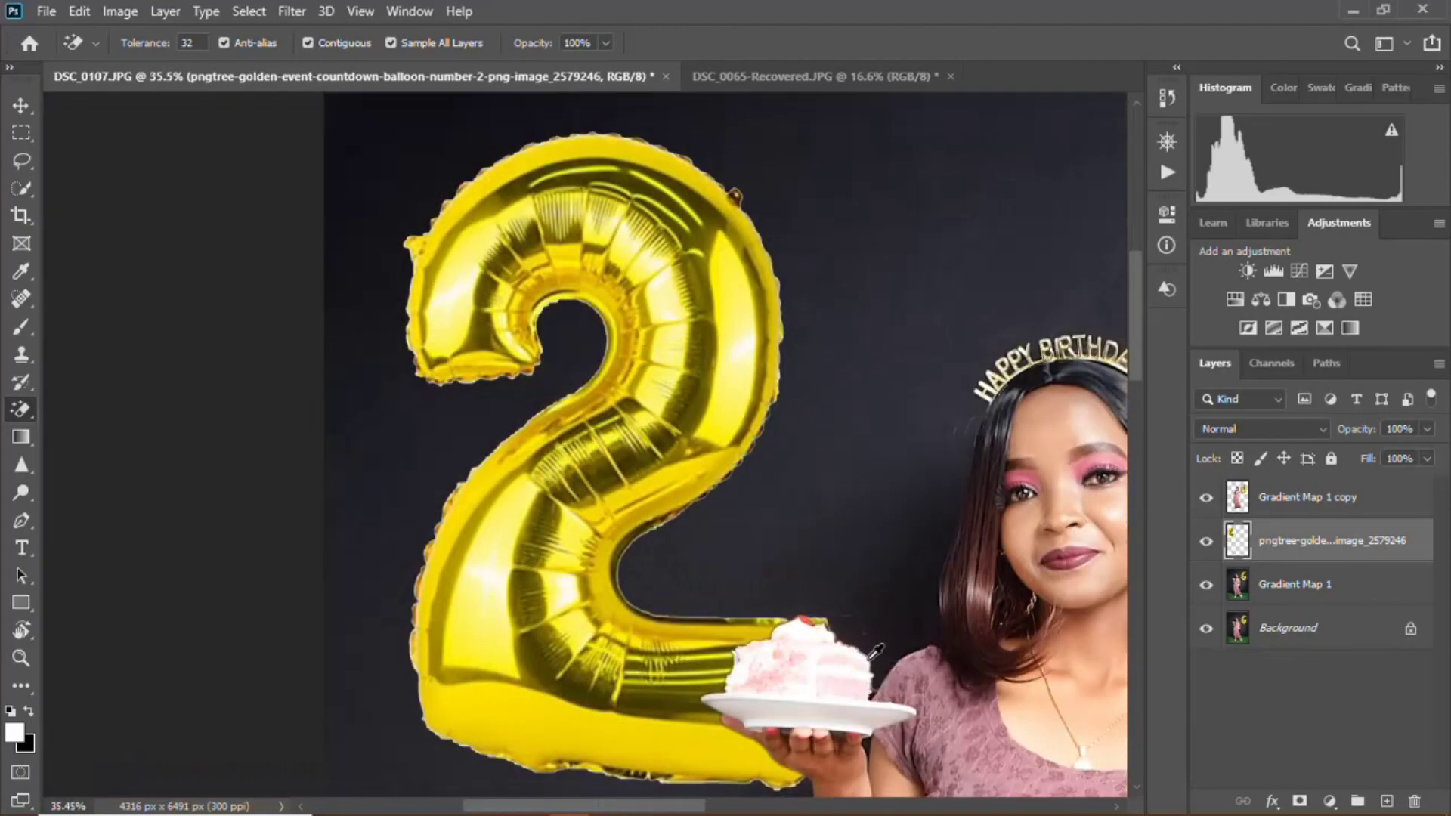
scroll(876, 655, "down", 4)
scroll(877, 653, "down", 2)
scroll(896, 613, "down", 1)
scroll(907, 584, "down", 2)
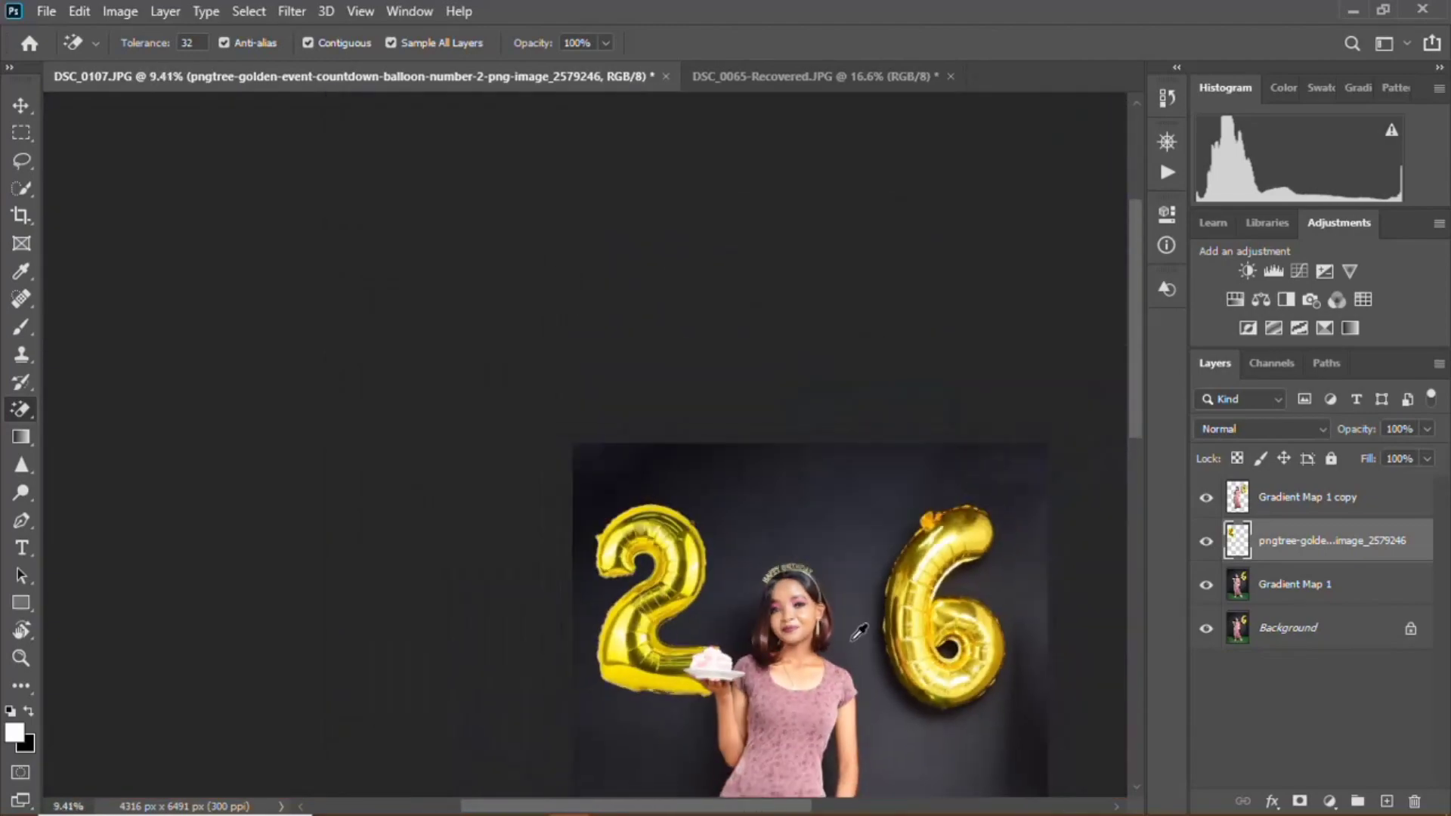